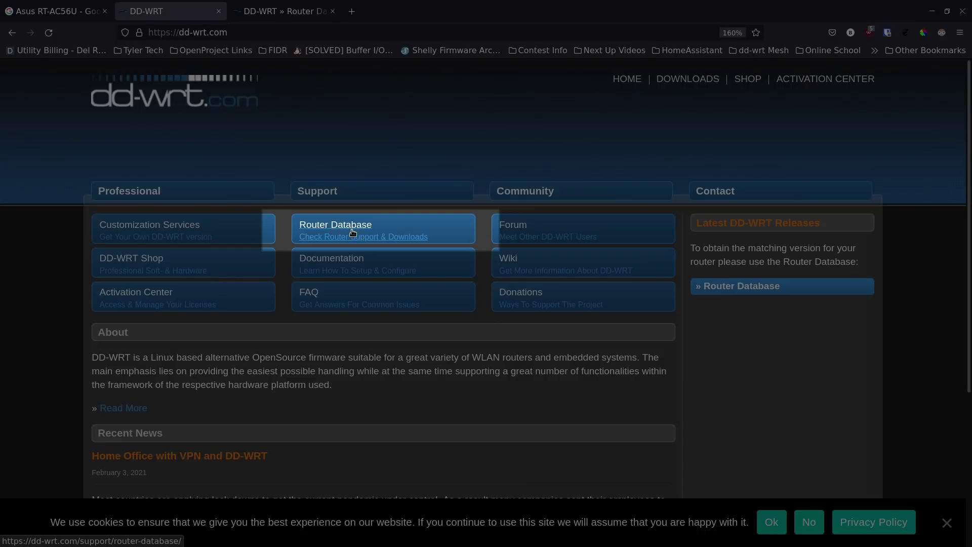
- Open the Router Database tab and scroll through all 815 routers, then return to the top
click(272, 18)
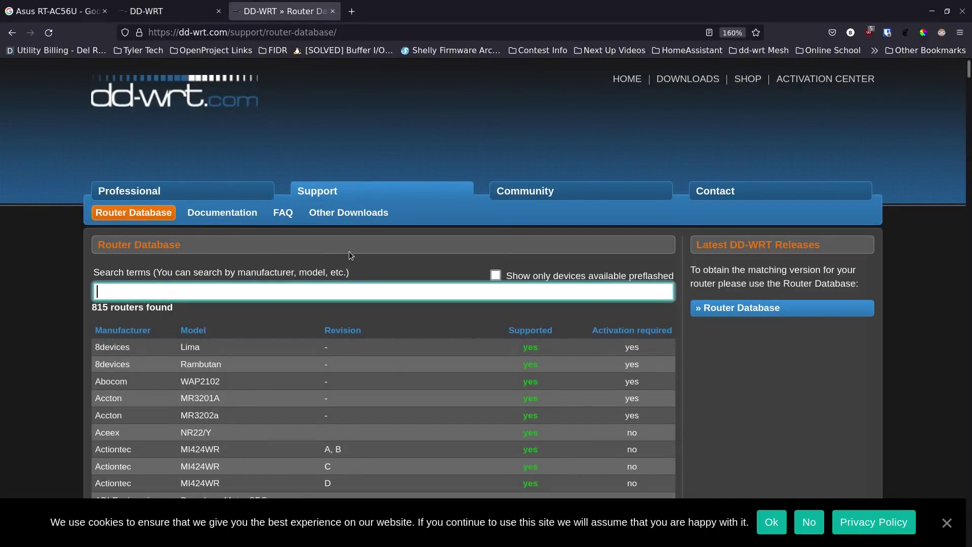
scroll(312, 239, down, 1)
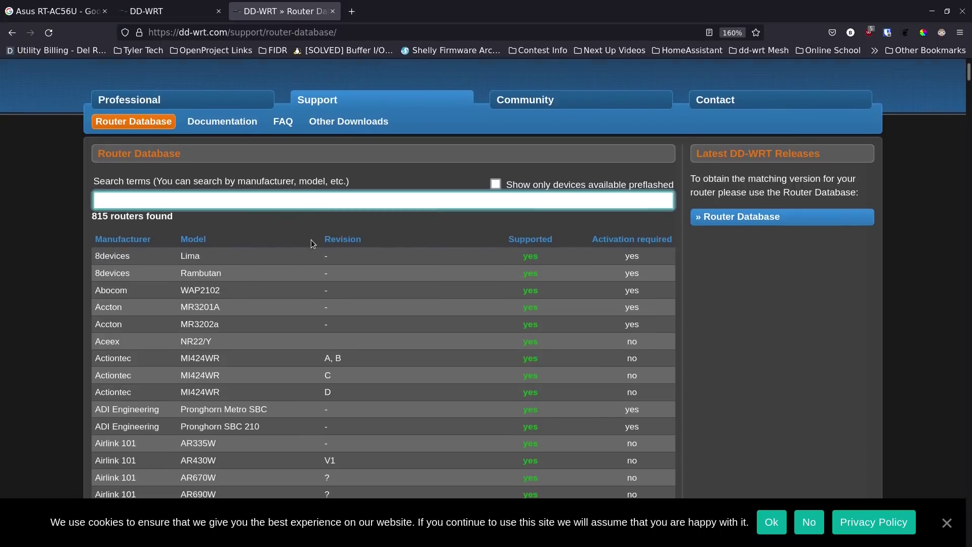
scroll(234, 269, down, 4)
scroll(237, 267, down, 15)
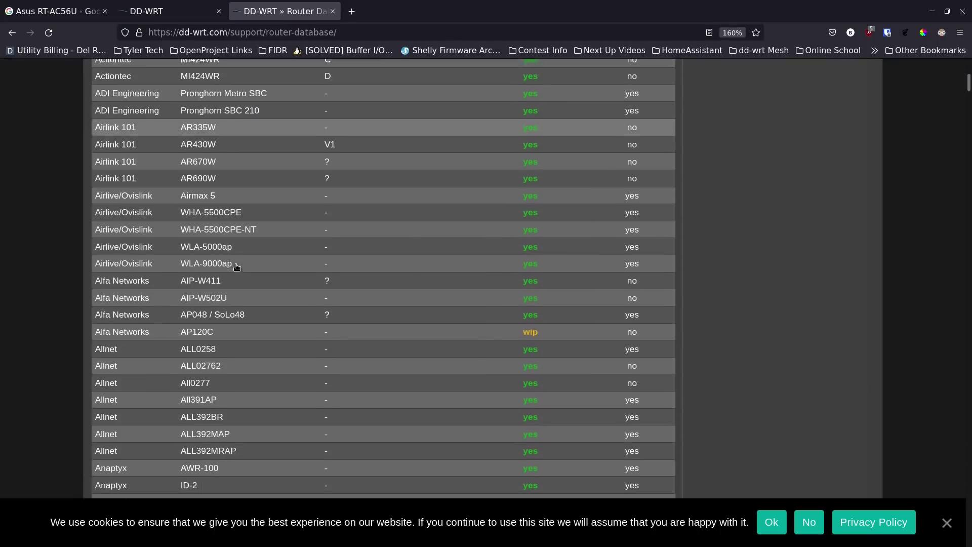
scroll(237, 267, down, 8)
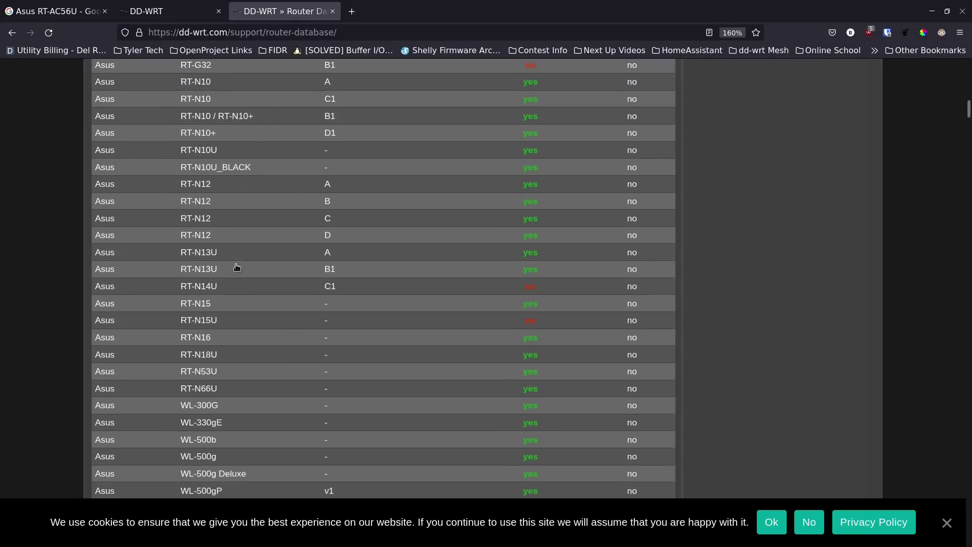
scroll(237, 267, down, 1)
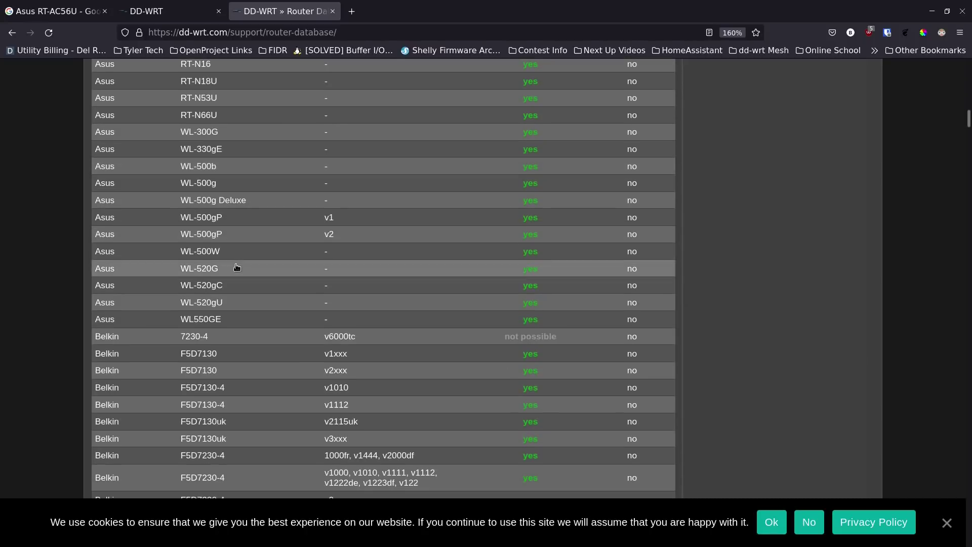
scroll(248, 218, down, 3)
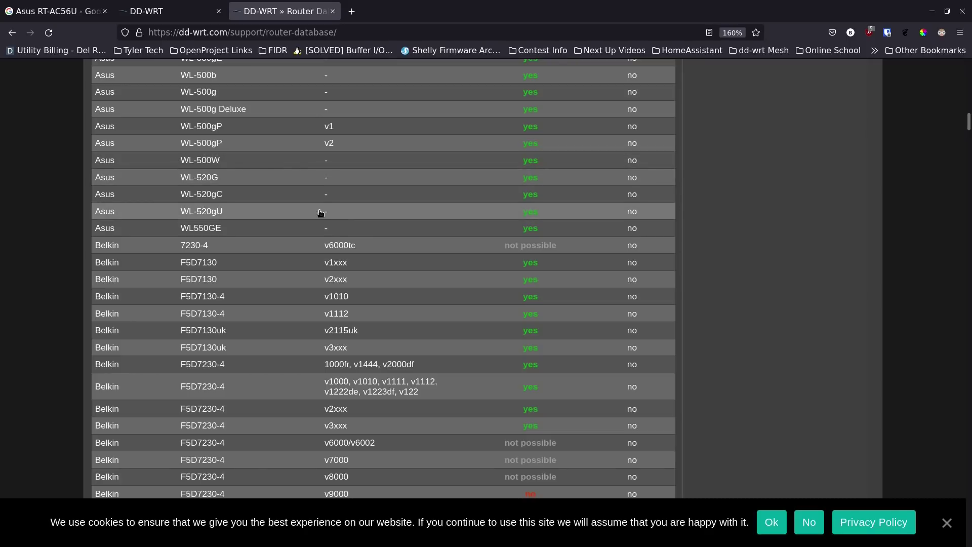
scroll(276, 206, up, 5)
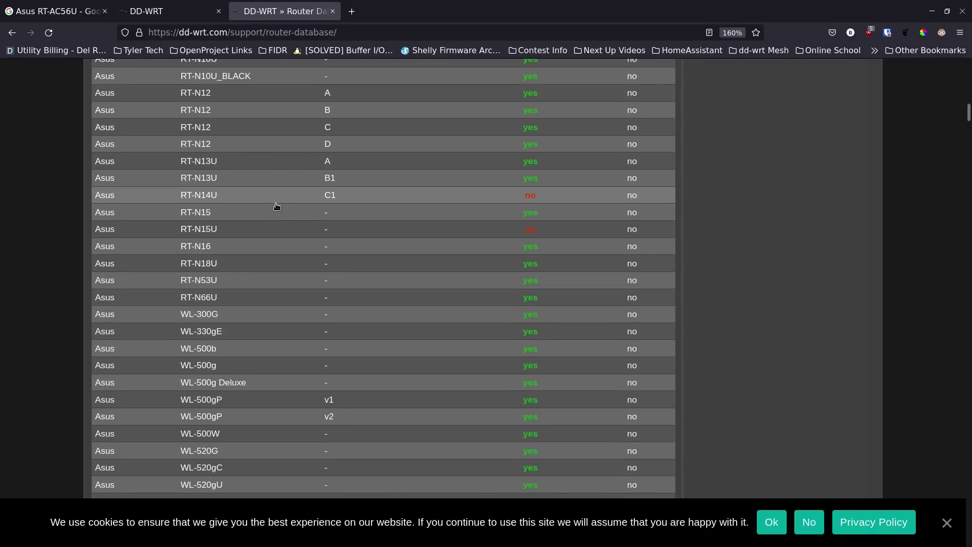
scroll(276, 206, up, 20)
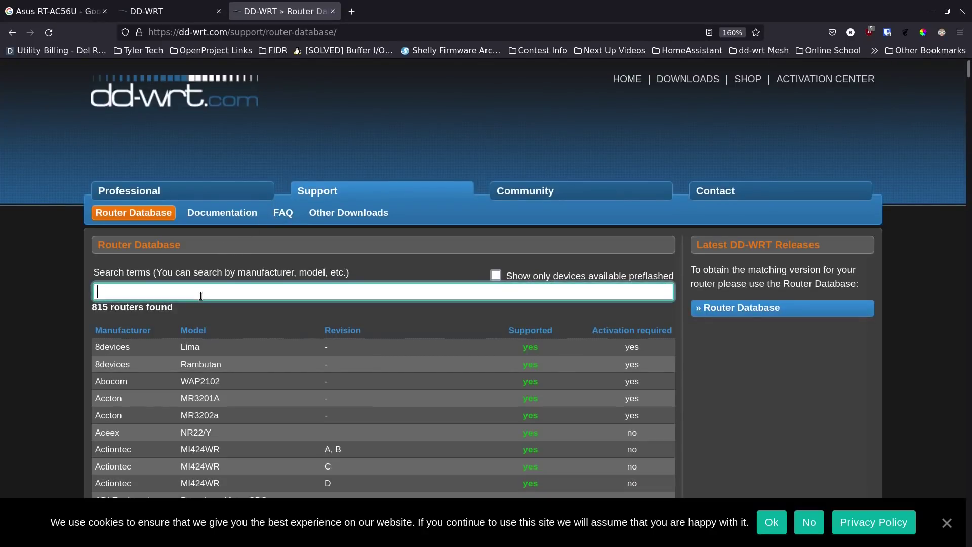
- Search the database for 'linksys wrt', then replace the query with 'AsusRT-'
text(linksys ac)
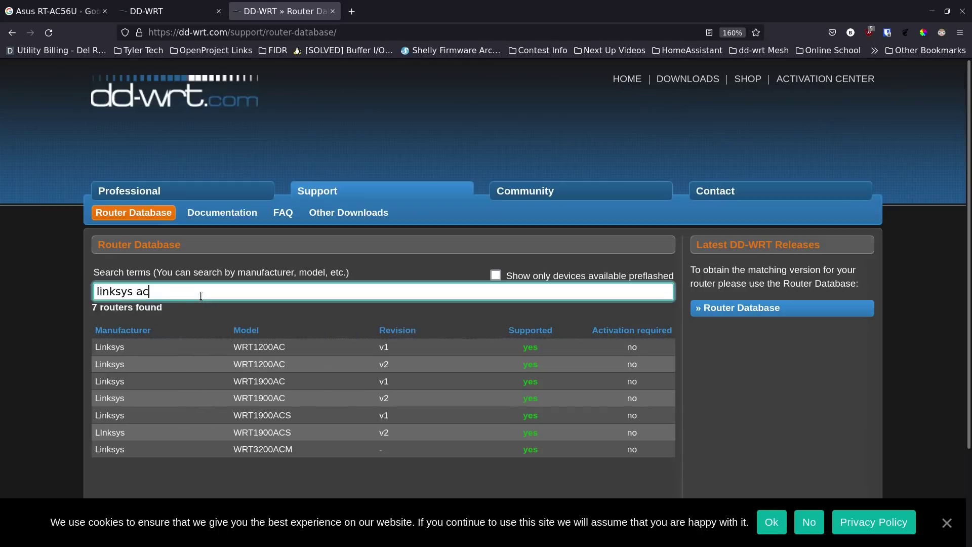
text(32)
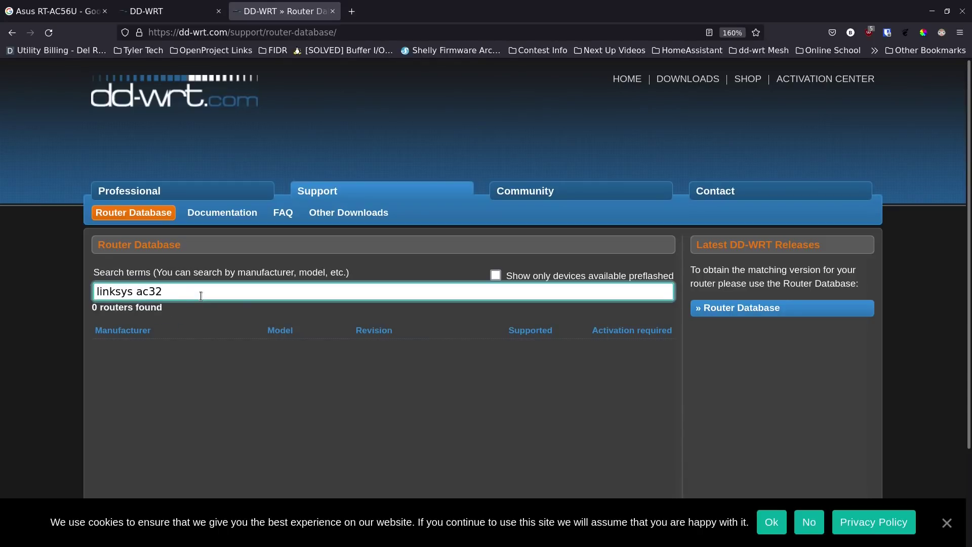
key(BackSpace)
key(BackSpace)
key(BackSpace)
key(BackSpace)
text(wrt)
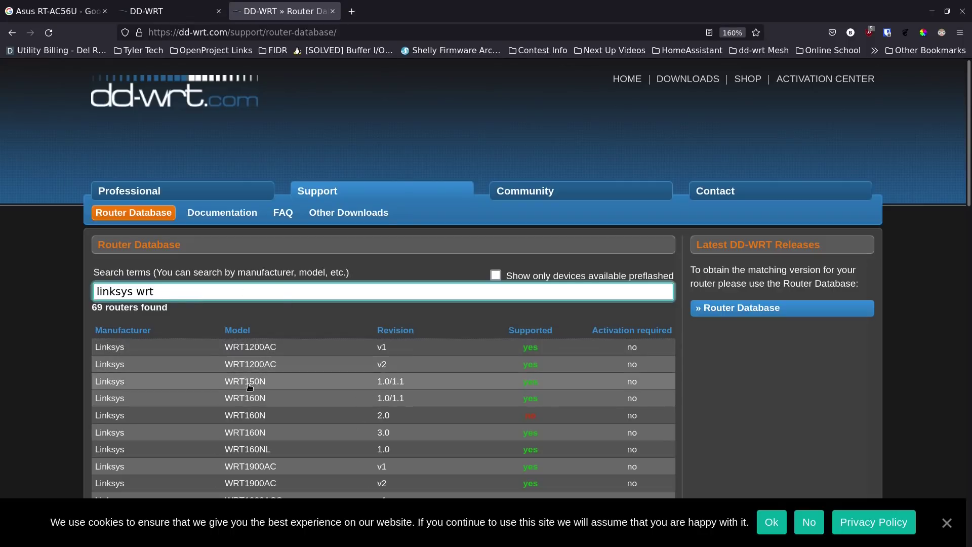
scroll(250, 387, down, 5)
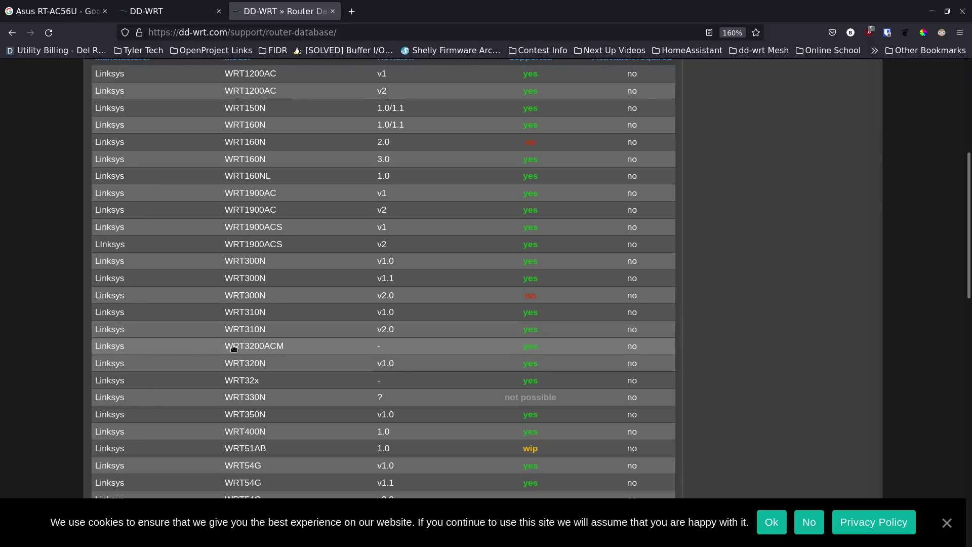
scroll(228, 340, up, 5)
triple_click(232, 293)
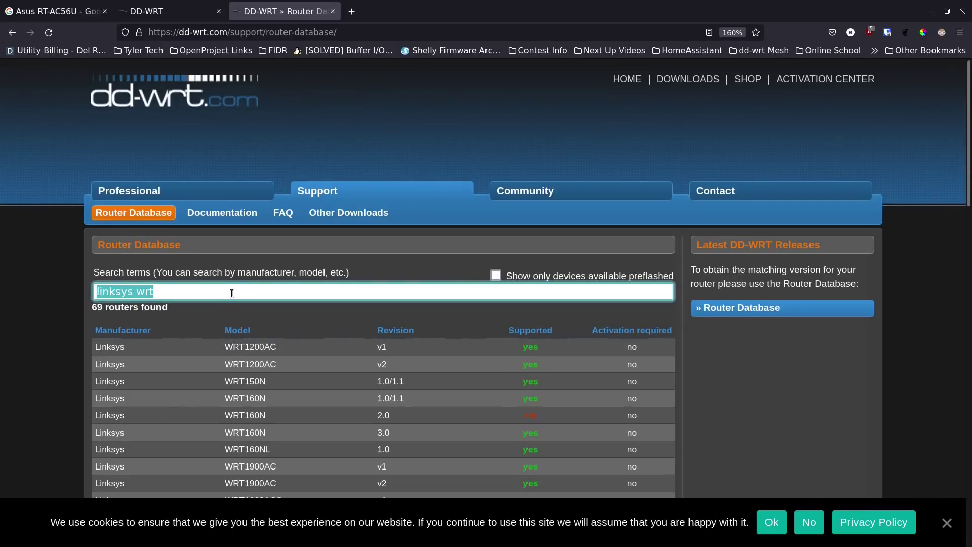
text(Asus)
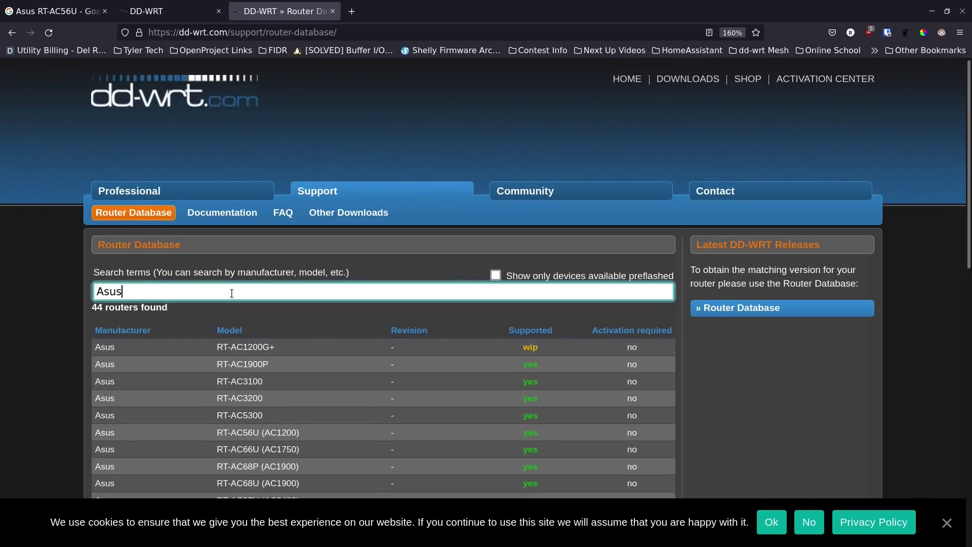
text(RT-AC56)
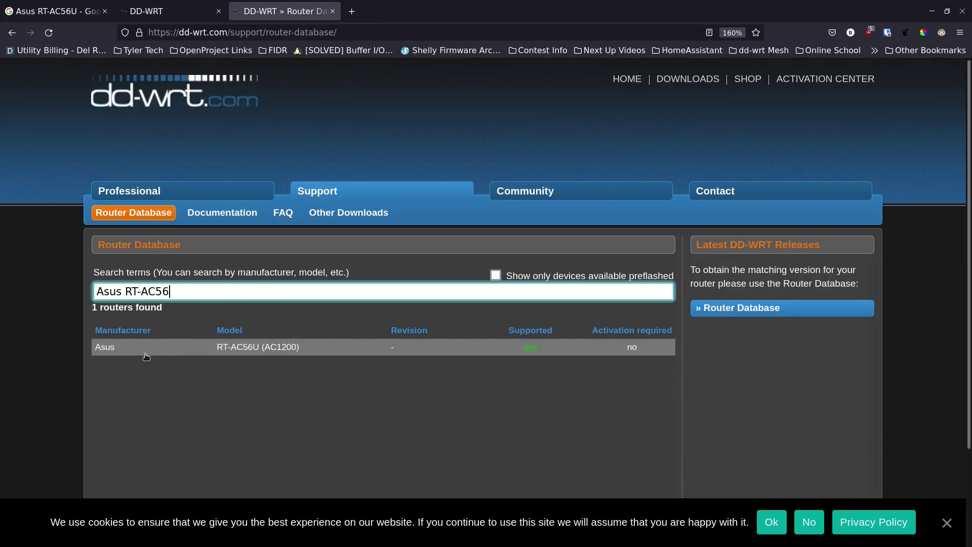
- Open the RT-AC56U (AC1200) entry and keep build 44715 as the supported build
click(247, 350)
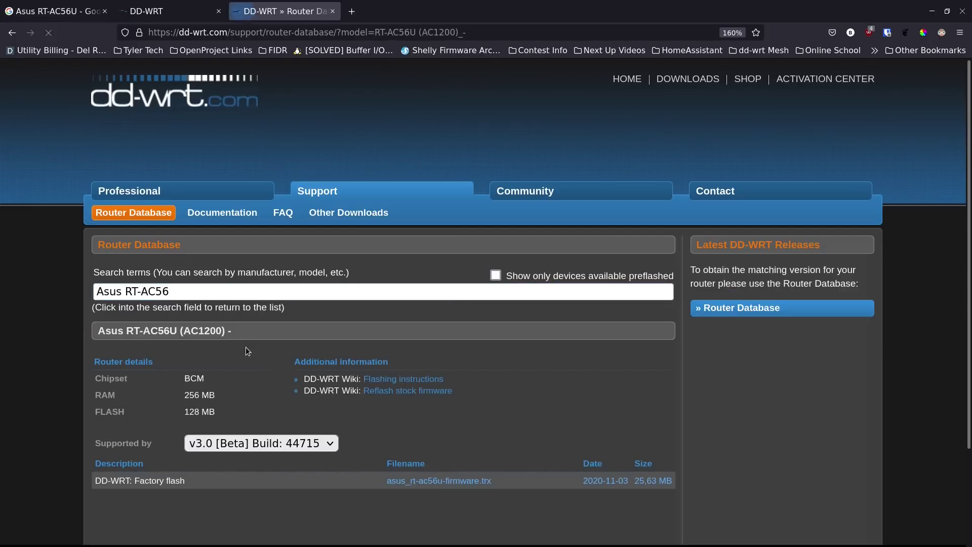
scroll(77, 305, down, 3)
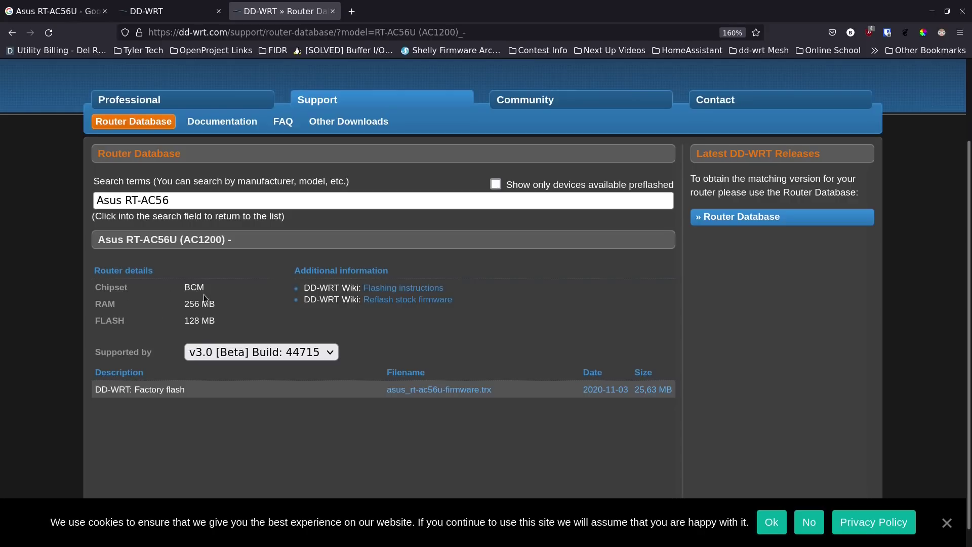
click(272, 353)
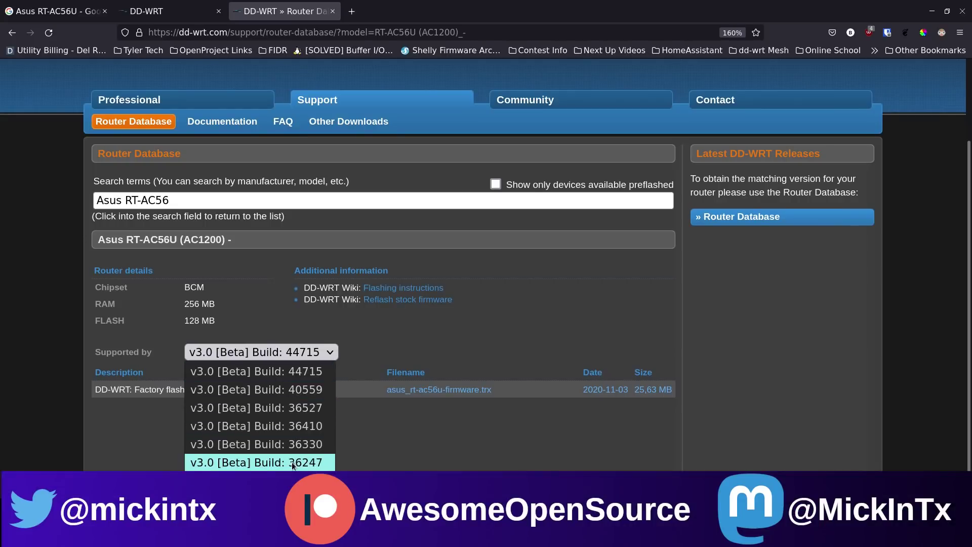
click(298, 373)
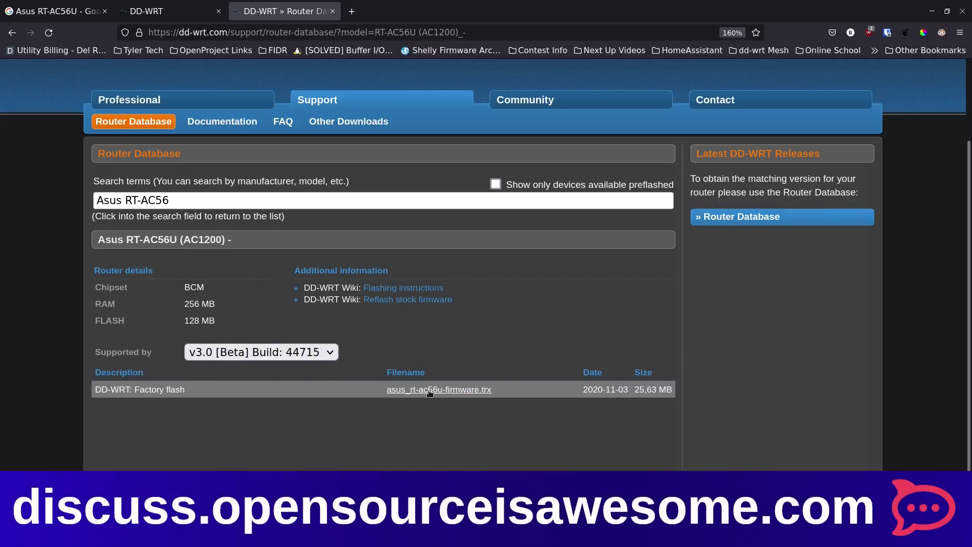
- Save asus_rt-ac56u-firmware.trx to disk and go to the wiki's flashing instructions
click(430, 392)
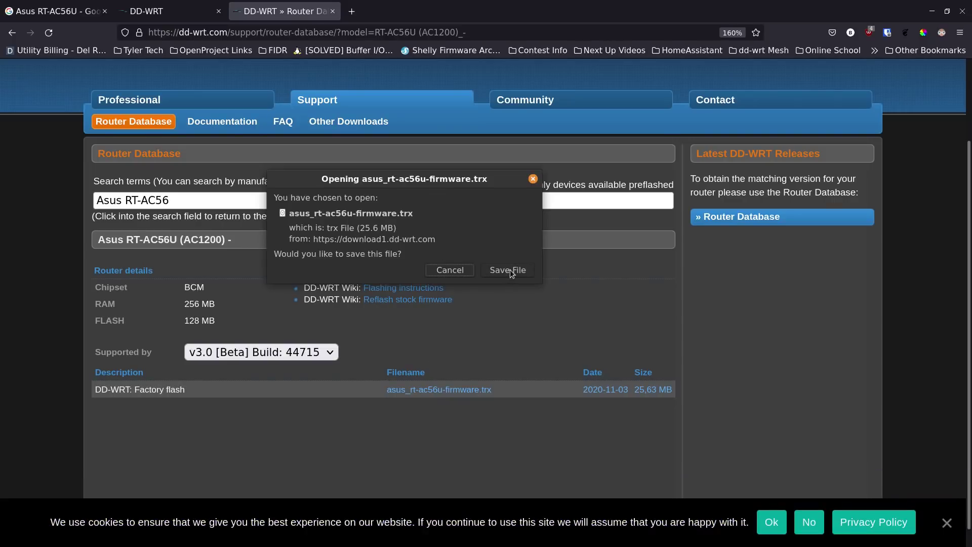
click(509, 270)
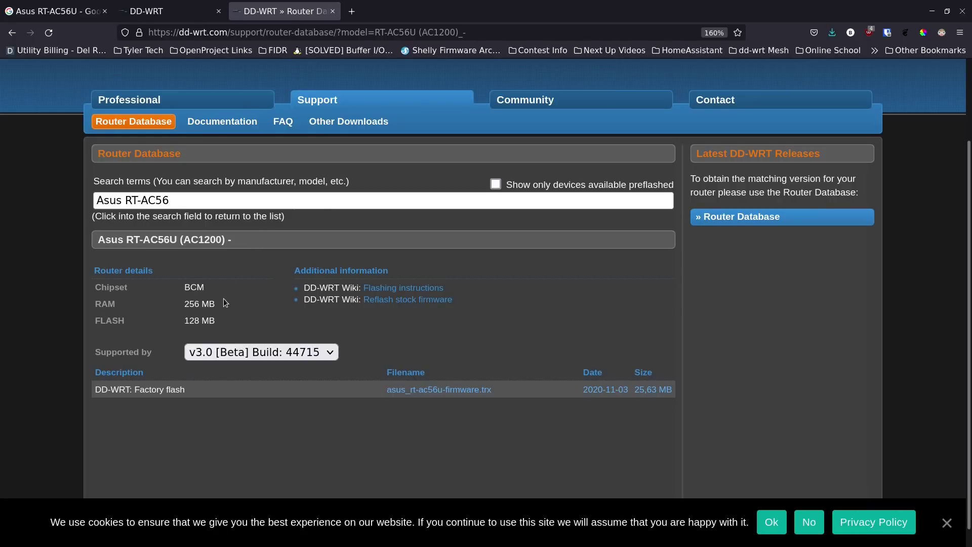
click(423, 292)
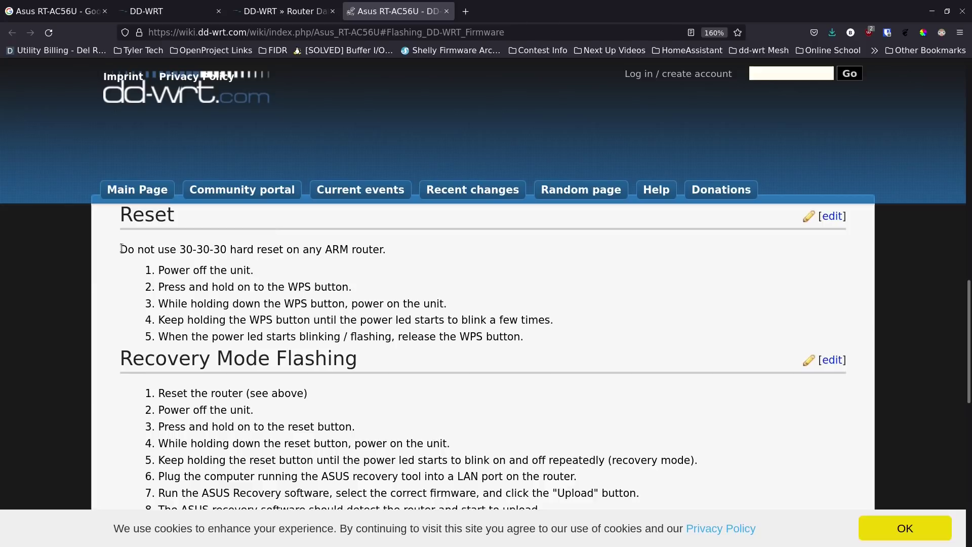
- Highlight the Reset section's warning against 30-30-30 hard resets
drag(120, 249, 389, 250)
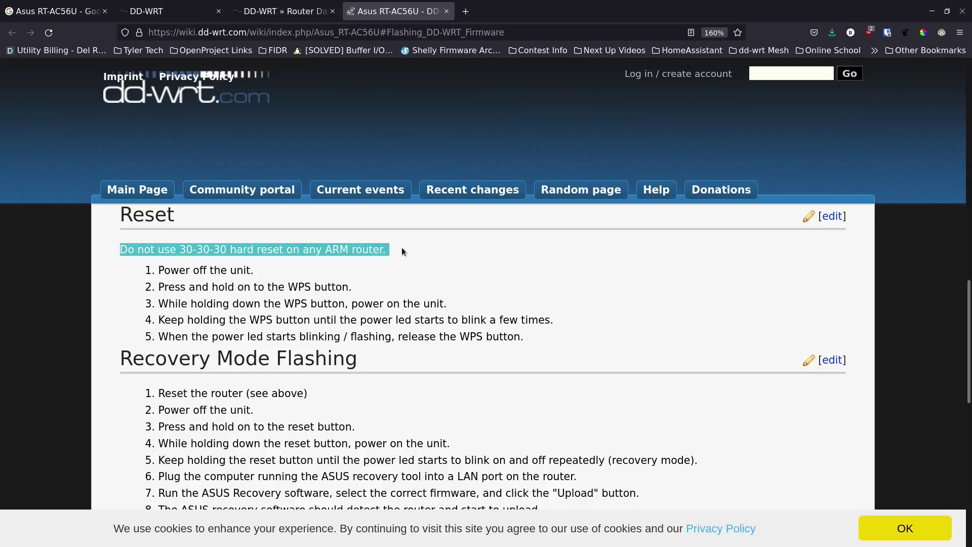
click(402, 247)
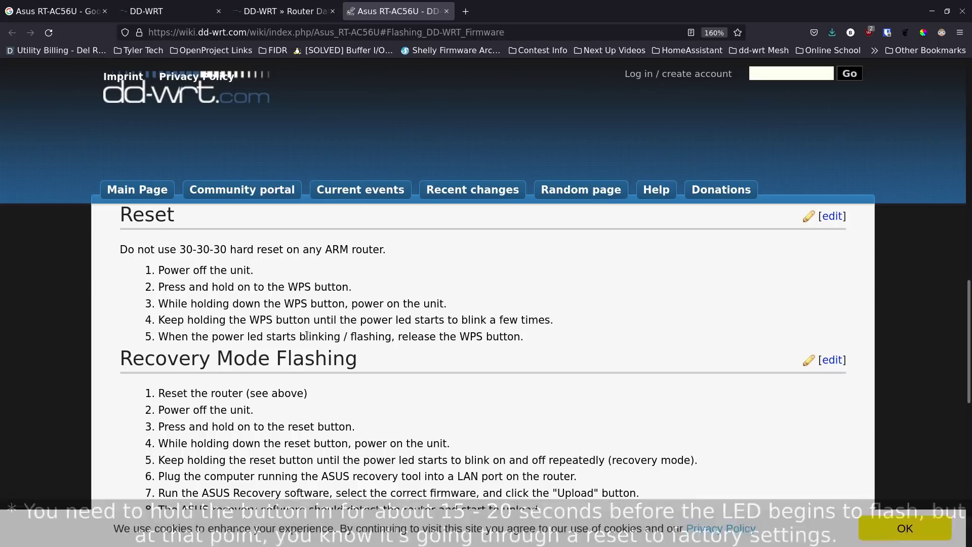
- Scroll down to the RT-AC56U Overclocking notes, then back up to the Contents box
scroll(295, 334, down, 3)
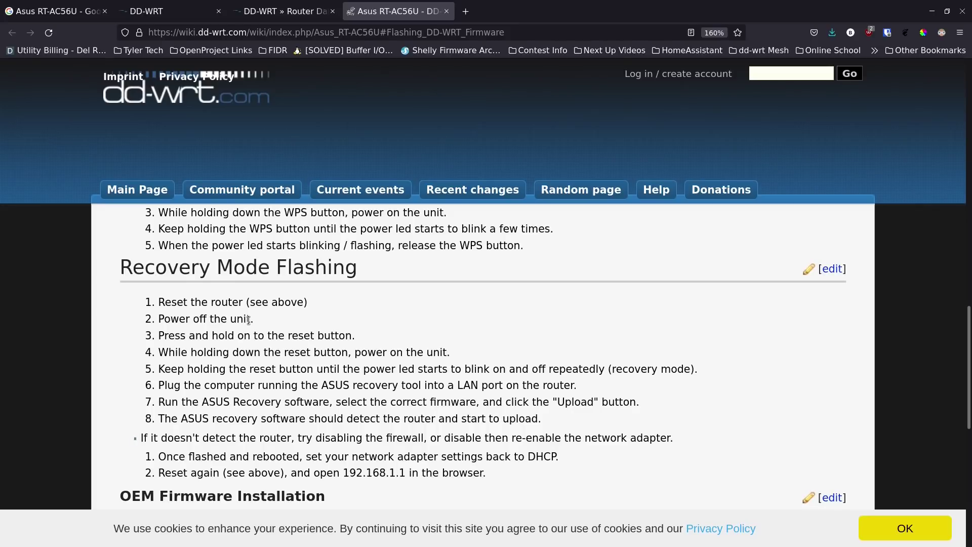
scroll(249, 319, down, 3)
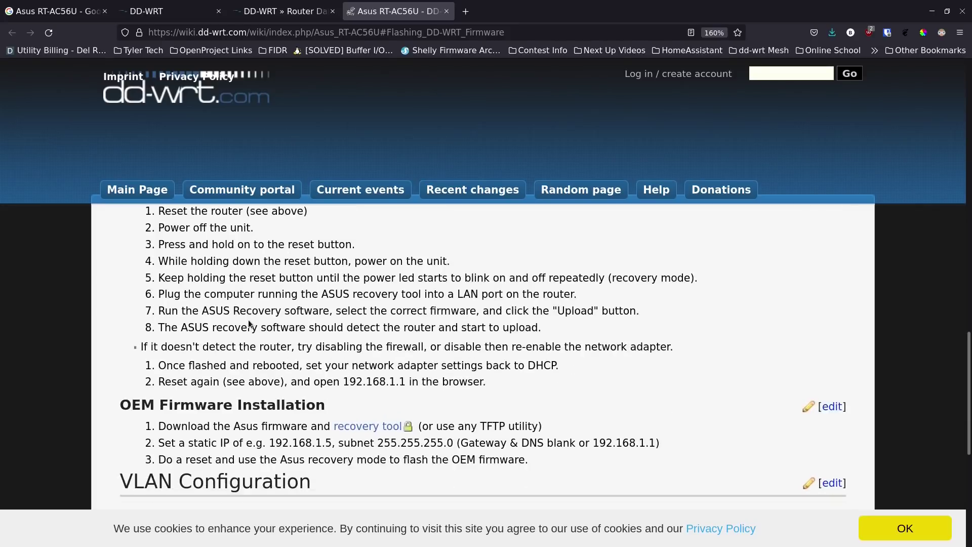
scroll(249, 323, down, 3)
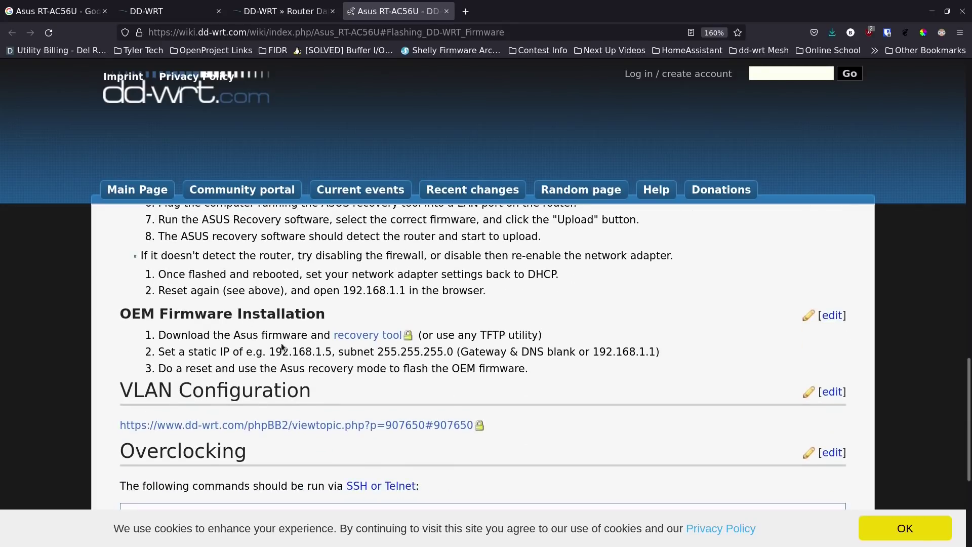
scroll(258, 315, up, 3)
scroll(205, 267, down, 6)
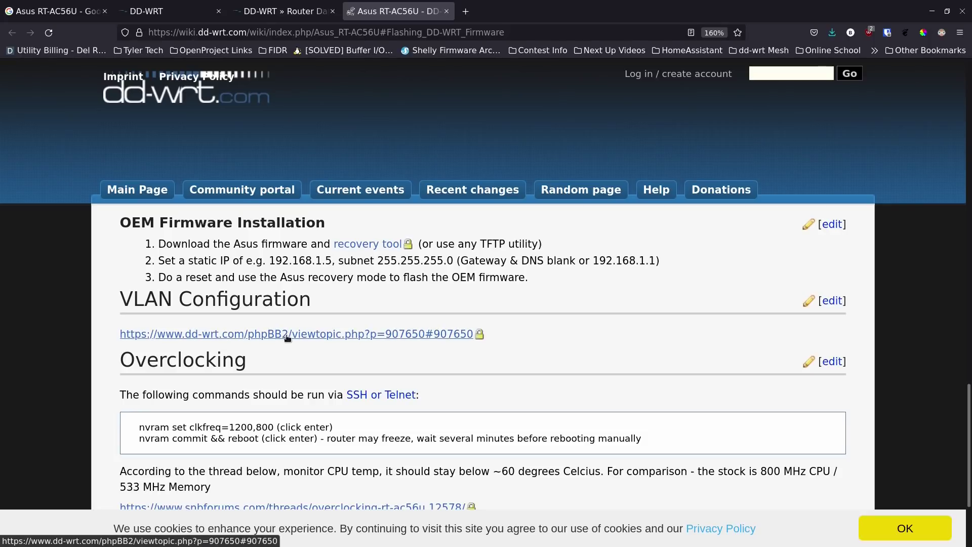
scroll(288, 337, down, 3)
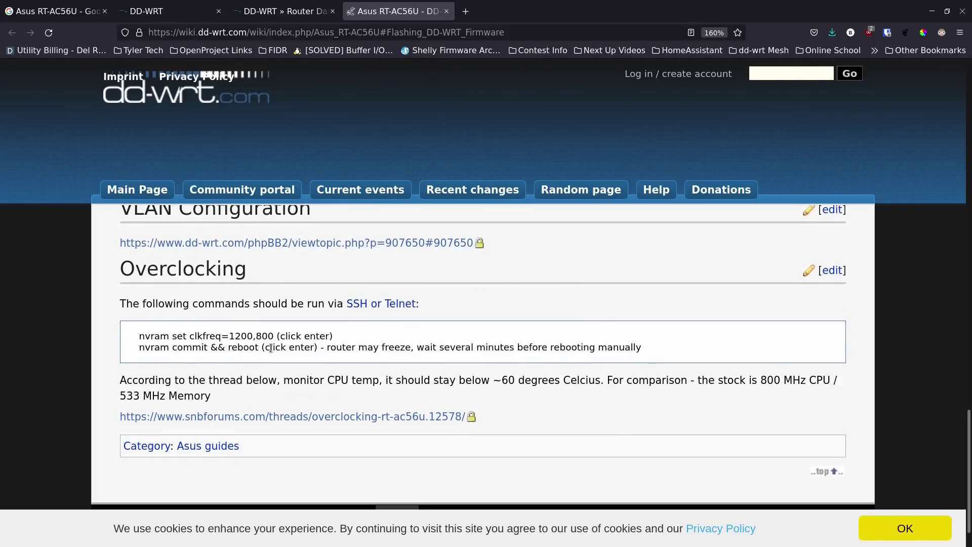
scroll(273, 347, down, 2)
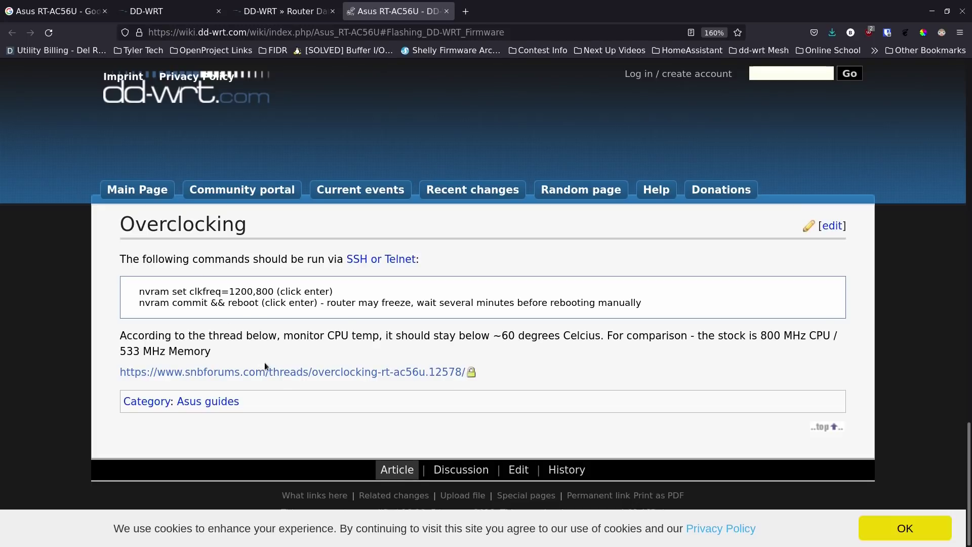
scroll(282, 351, up, 5)
scroll(285, 356, up, 5)
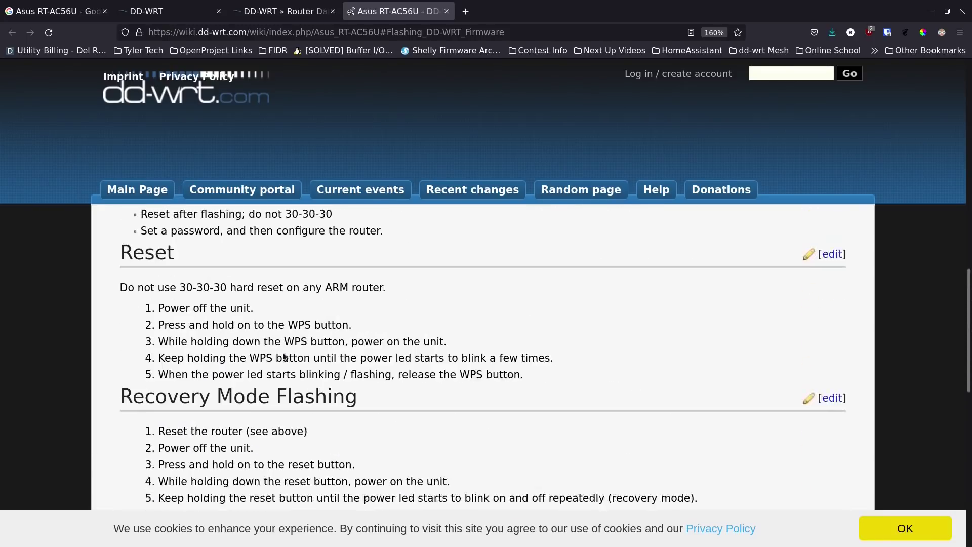
scroll(290, 334, up, 7)
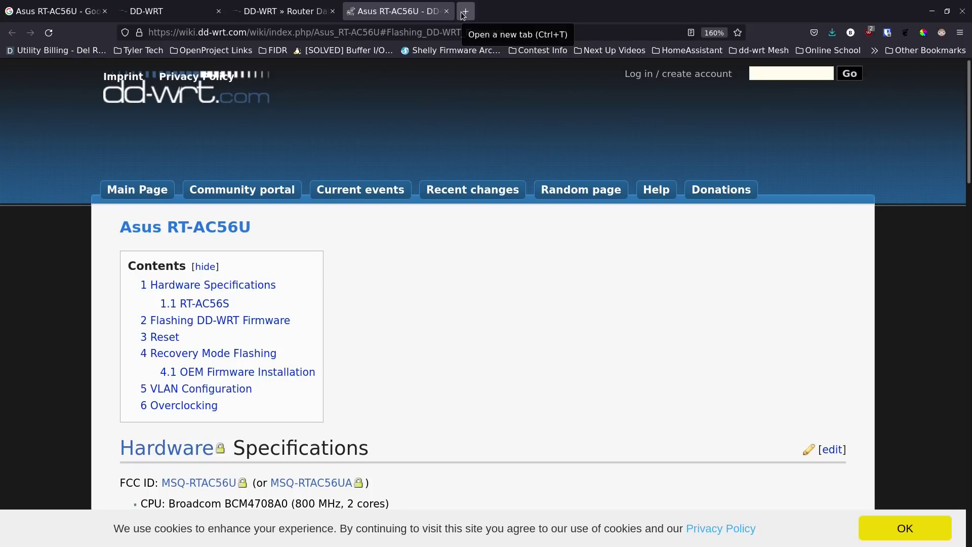
mouse_move(418, 542)
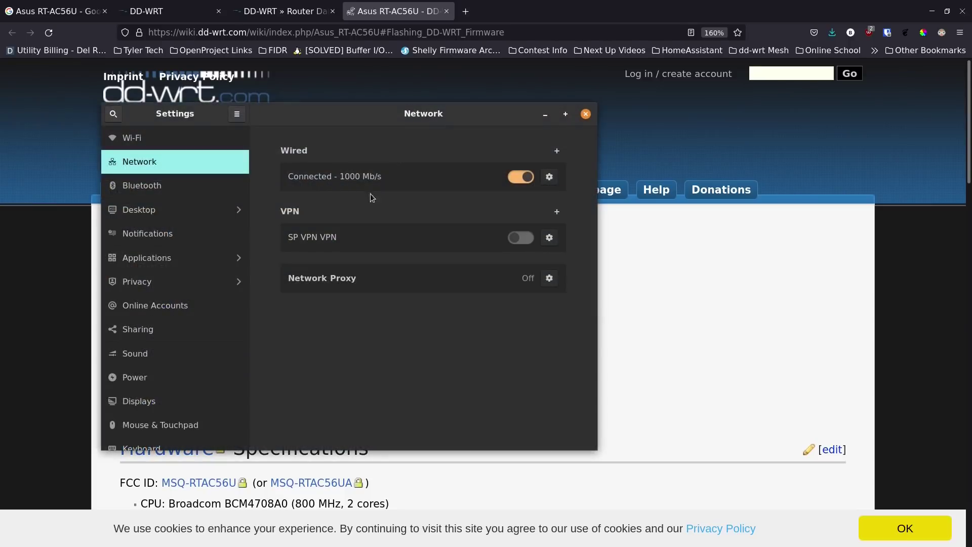
- Check the wired connection's default route 192.168.1.1, then enter 192.168.1.1 in a new tab
click(550, 177)
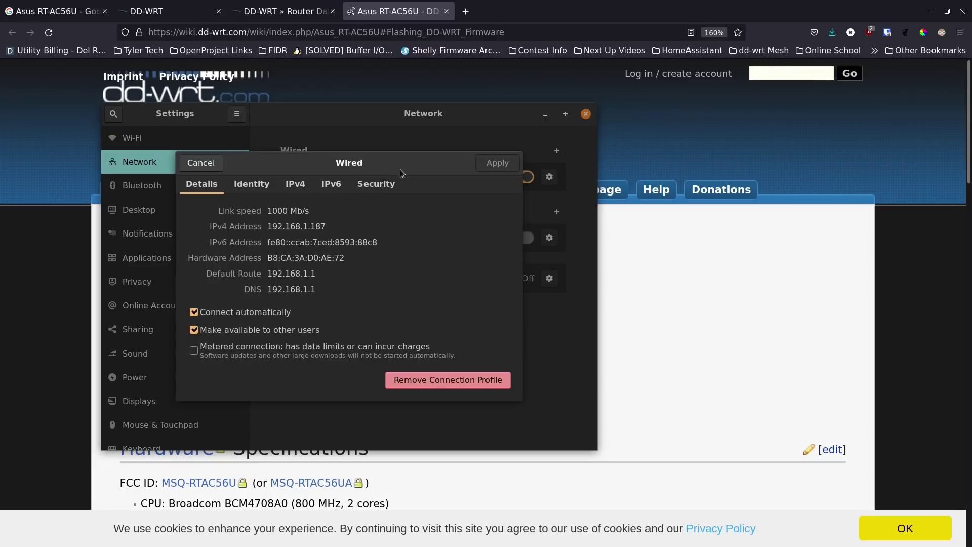
click(191, 162)
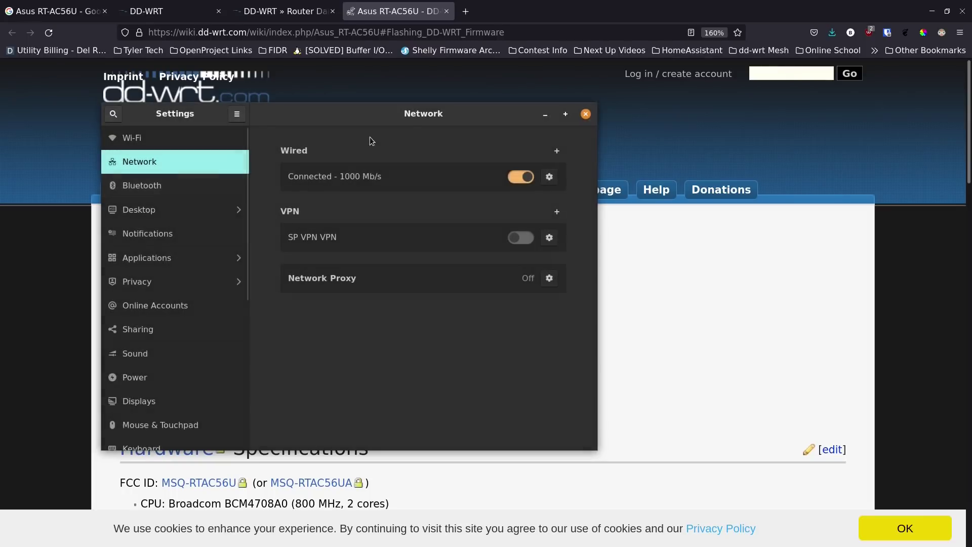
click(466, 12)
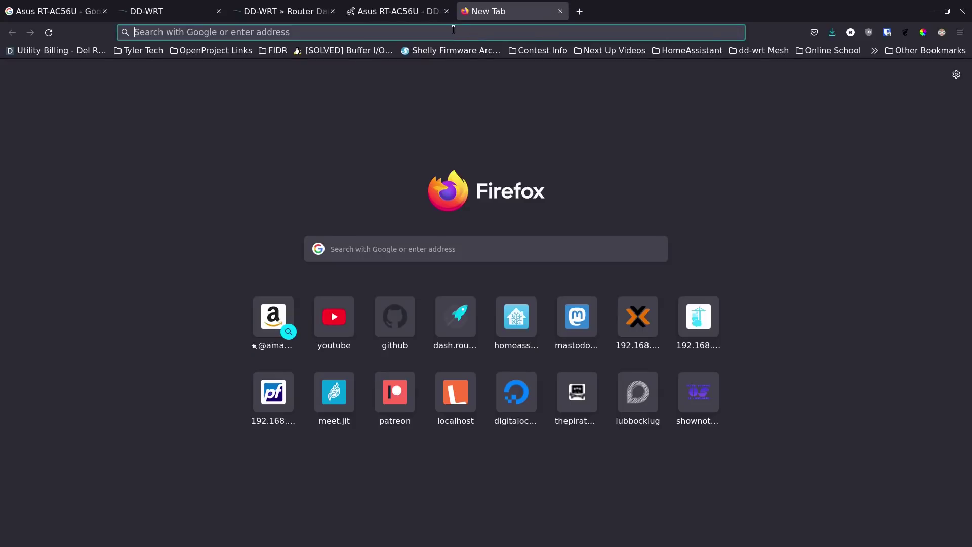
click(454, 31)
text(19)
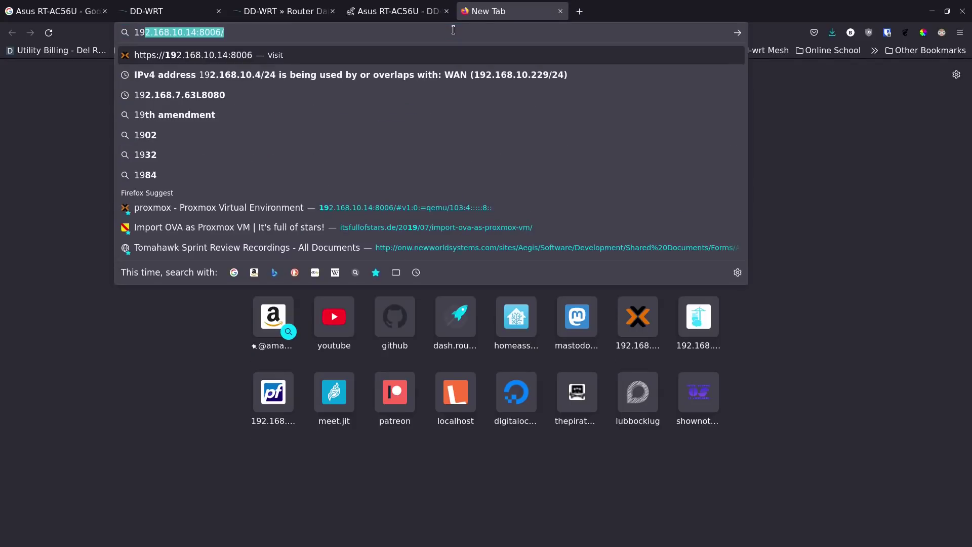
key(BackSpace)
key(BackSpace)
key(BackSpace)
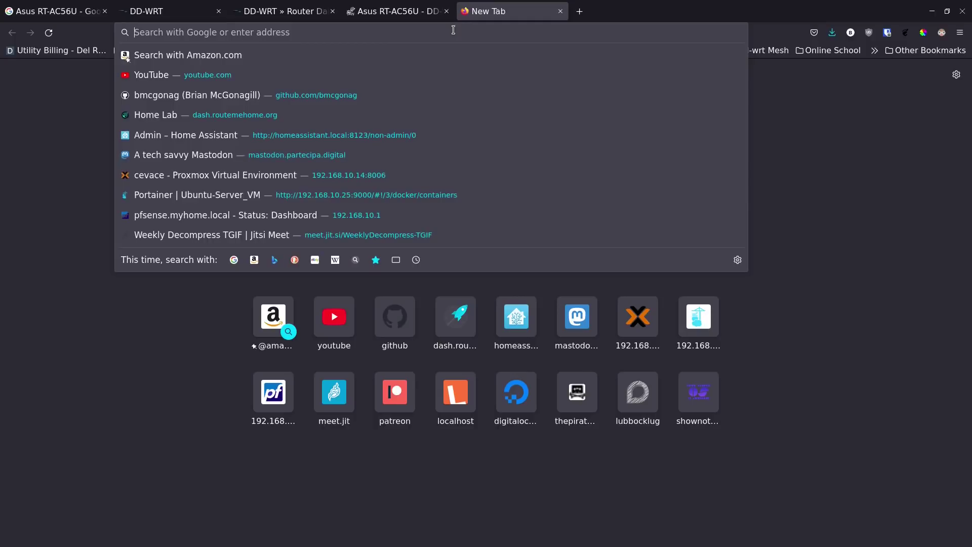
text(192.168.1.1)
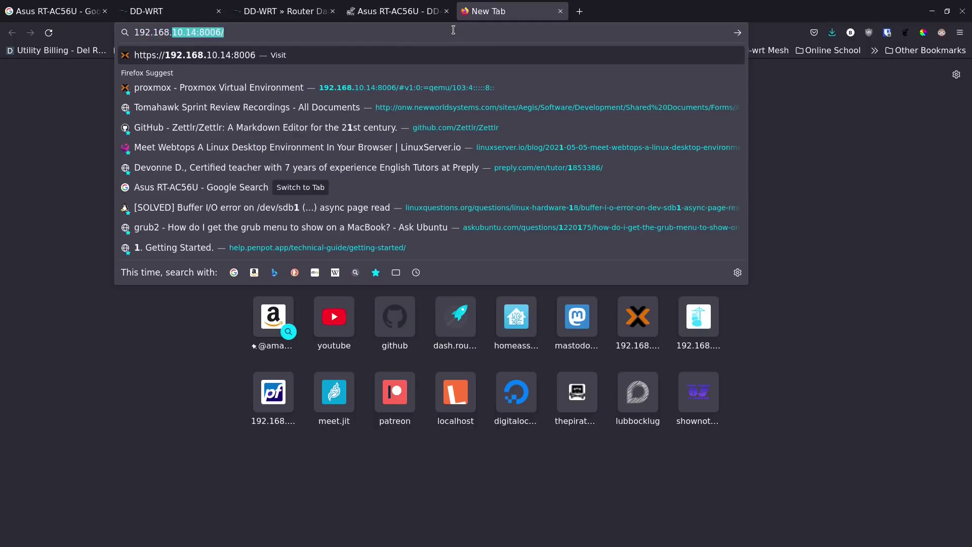
- Load the router page at 160% zoom and choose Manual Setting
key(Return)
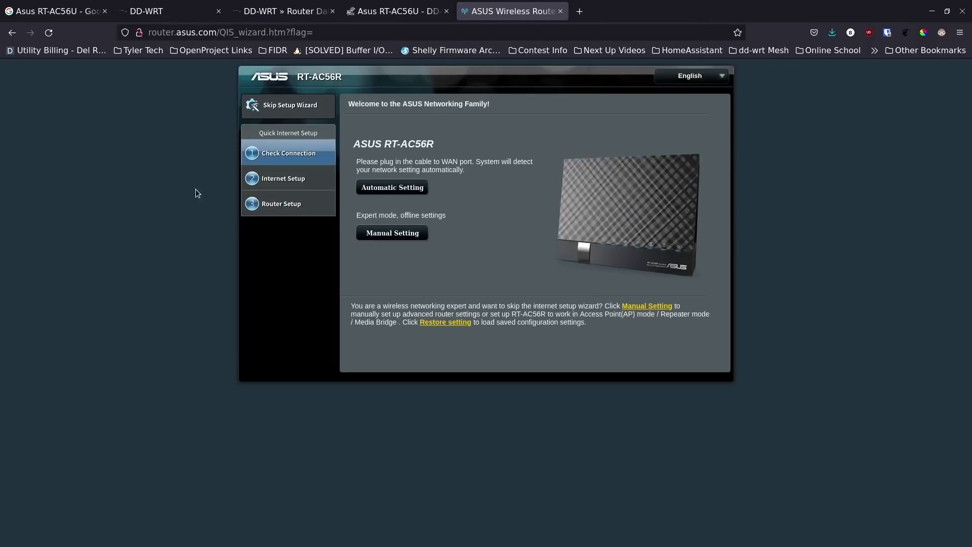
key(ctrl+plus)
key(ctrl+plus)
key(ctrl+plus)
key(ctrl+plus)
key(ctrl+plus)
key(ctrl+plus)
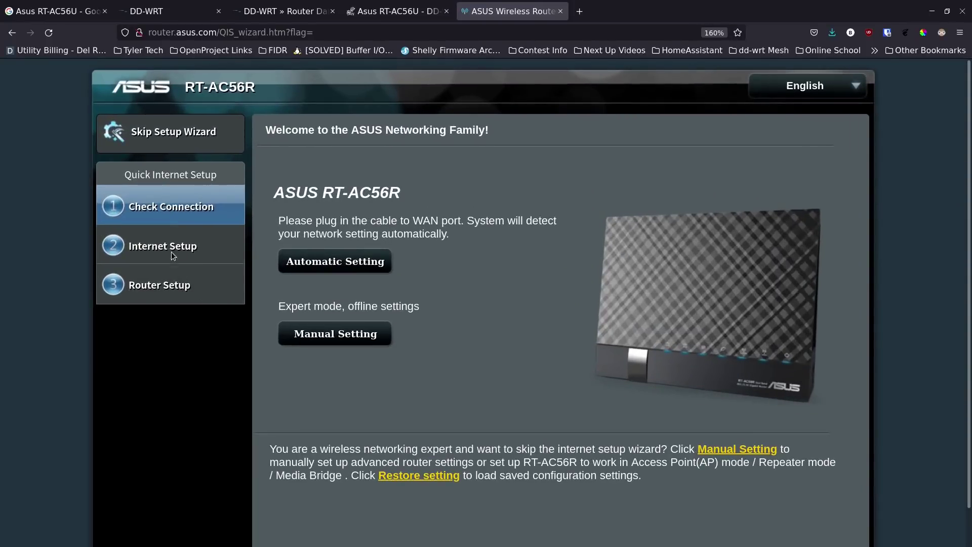
click(326, 334)
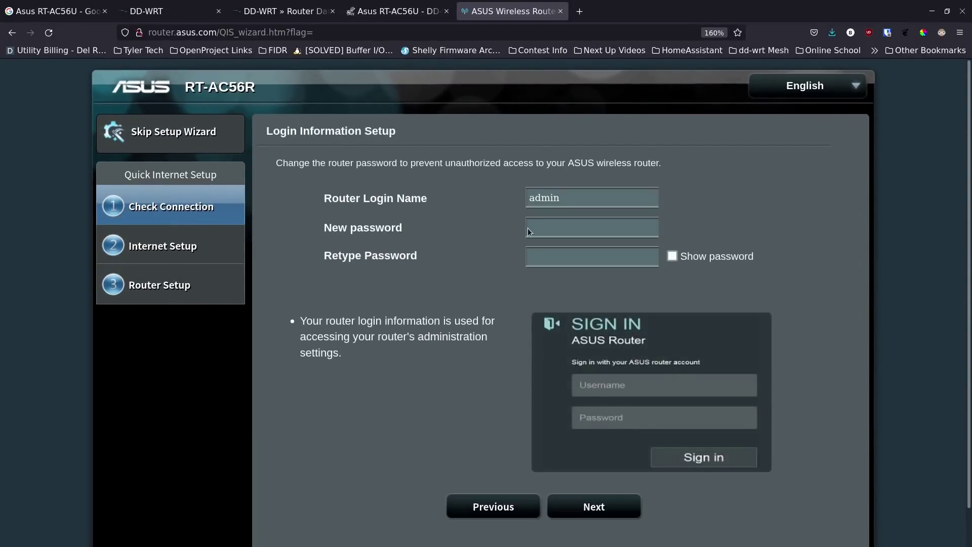
- Enter and confirm a new router login password, dismiss the insecure warning, and continue
click(569, 228)
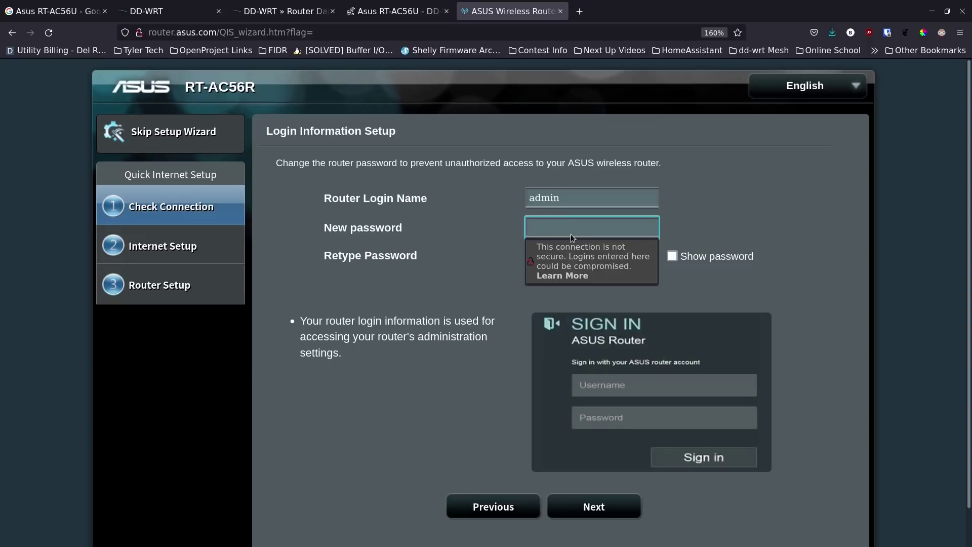
text(admin)
key(Tab)
text(admin)
key(Tab)
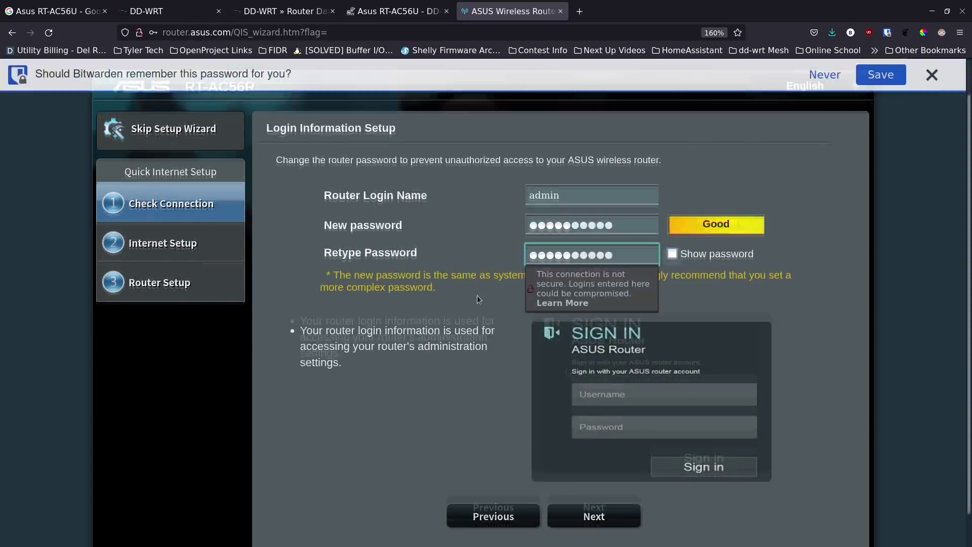
click(484, 385)
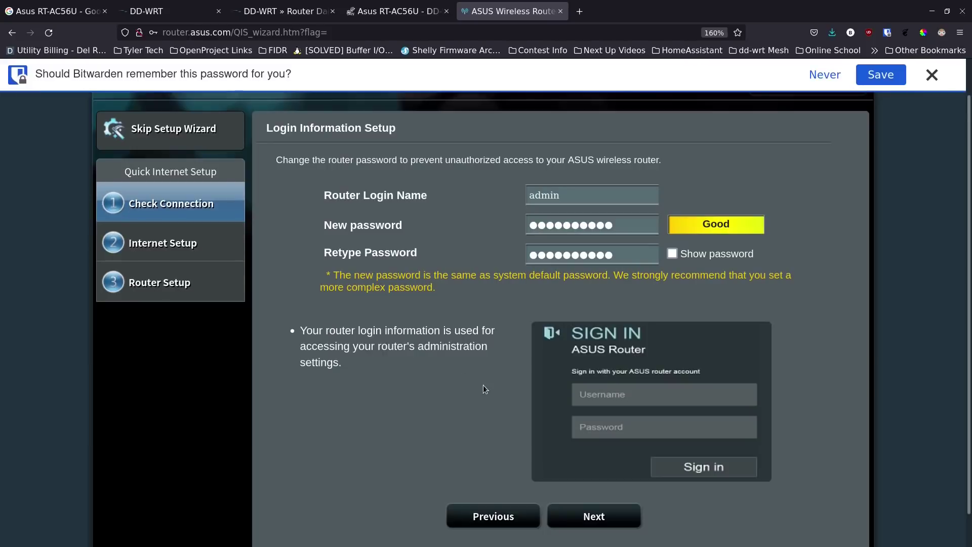
click(579, 515)
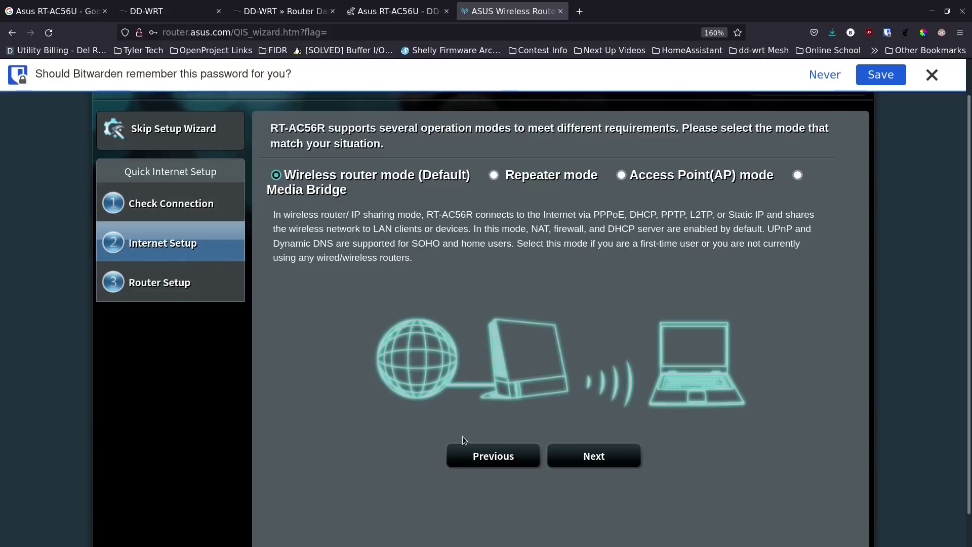
- Keep wireless router mode, choose no login and Automatic IP (DHCP), and leave ASUS/ASUS_5G unsecured
click(585, 457)
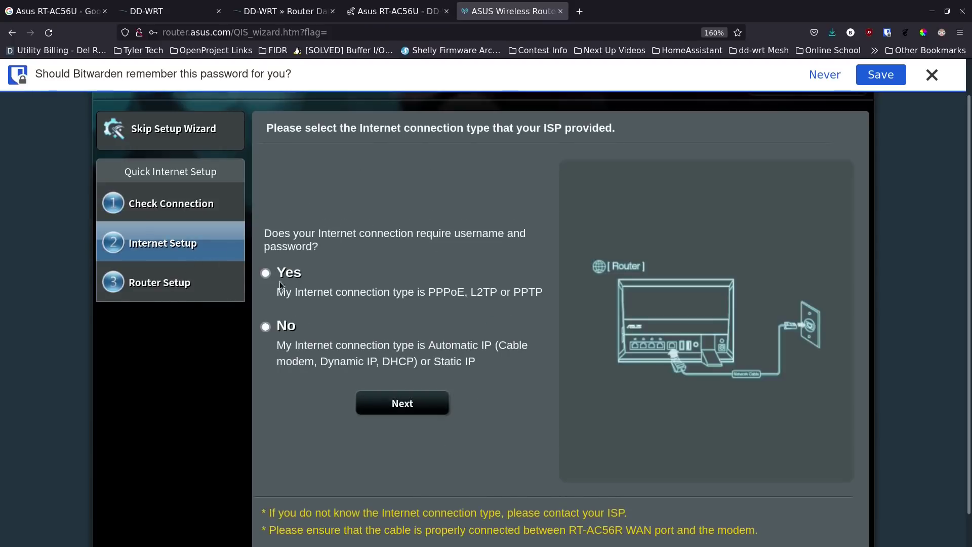
click(266, 327)
click(400, 407)
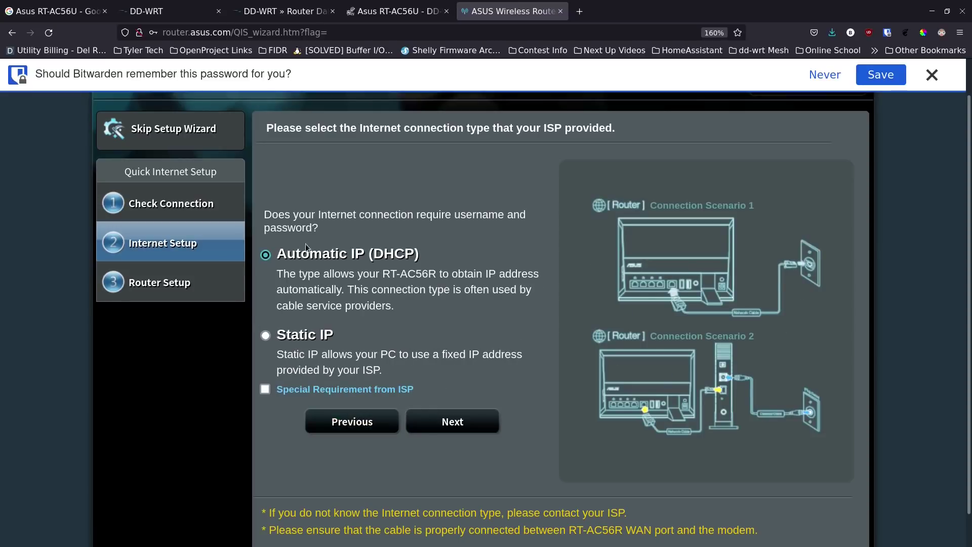
click(447, 422)
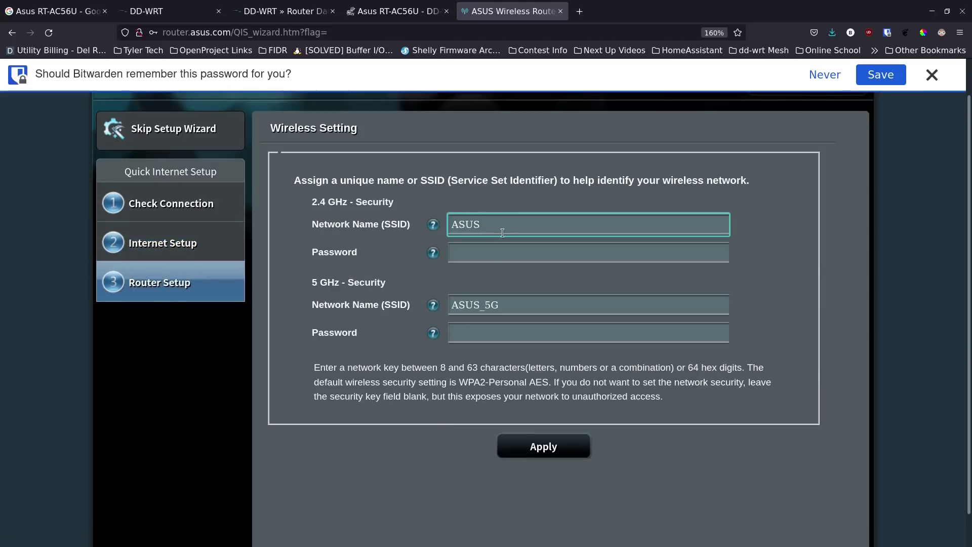
click(537, 452)
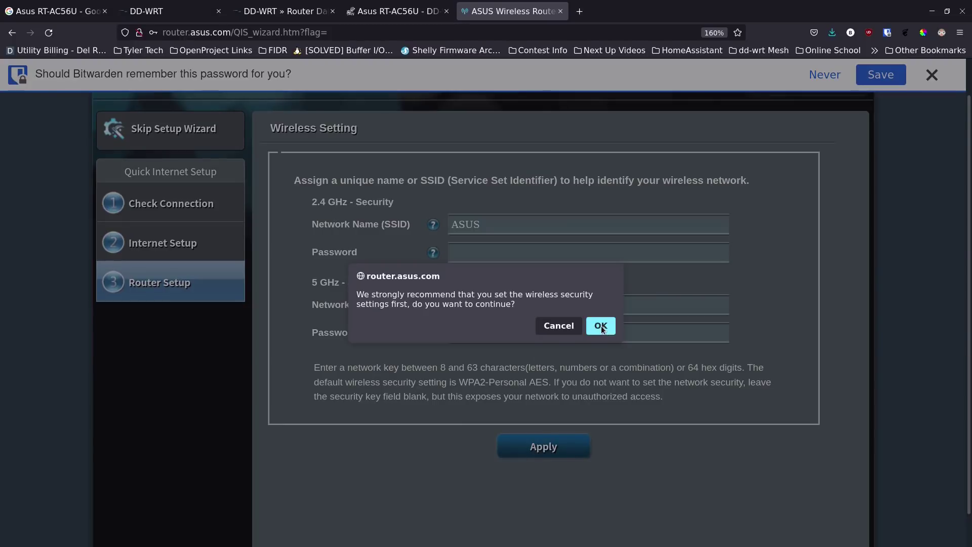
click(601, 327)
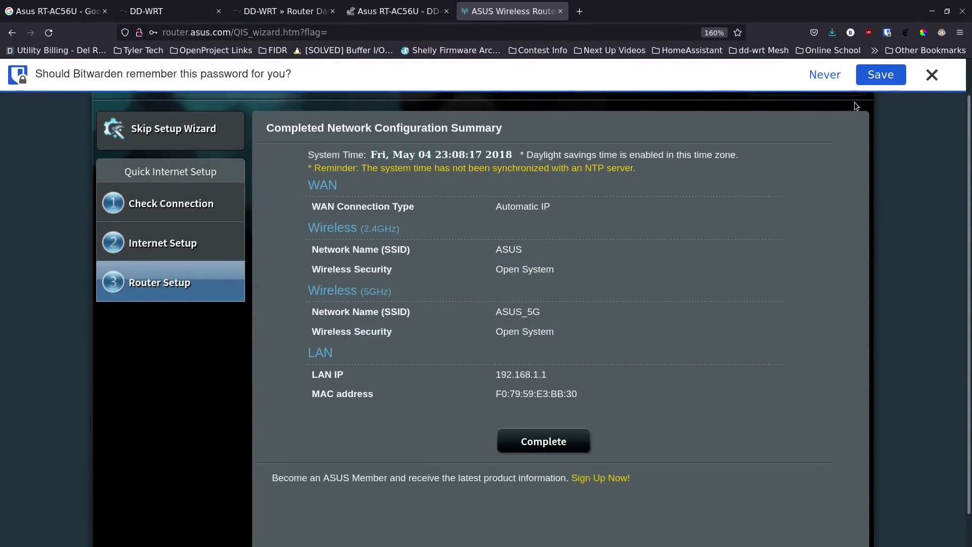
- Dismiss the save-password prompt, click Complete, and review the Network Map showing Open System security
click(934, 81)
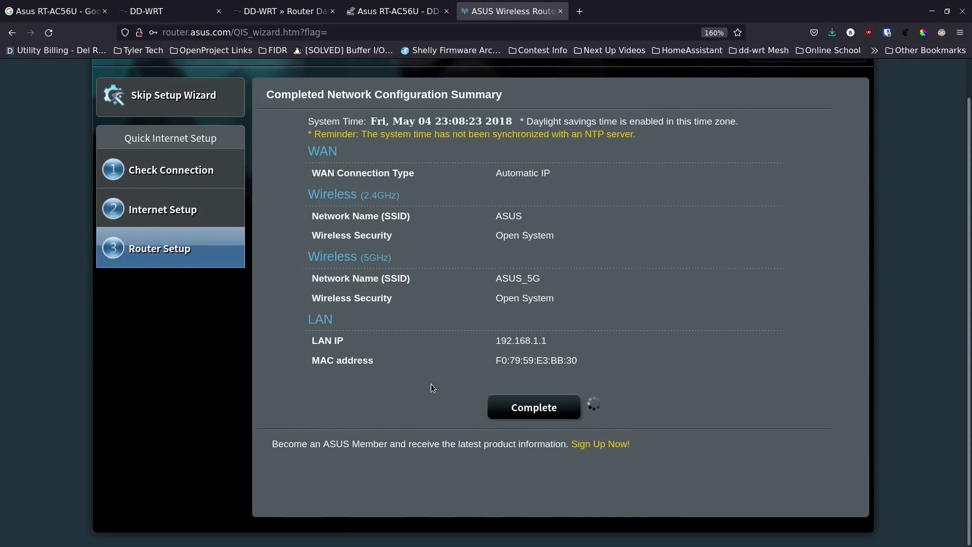
click(588, 406)
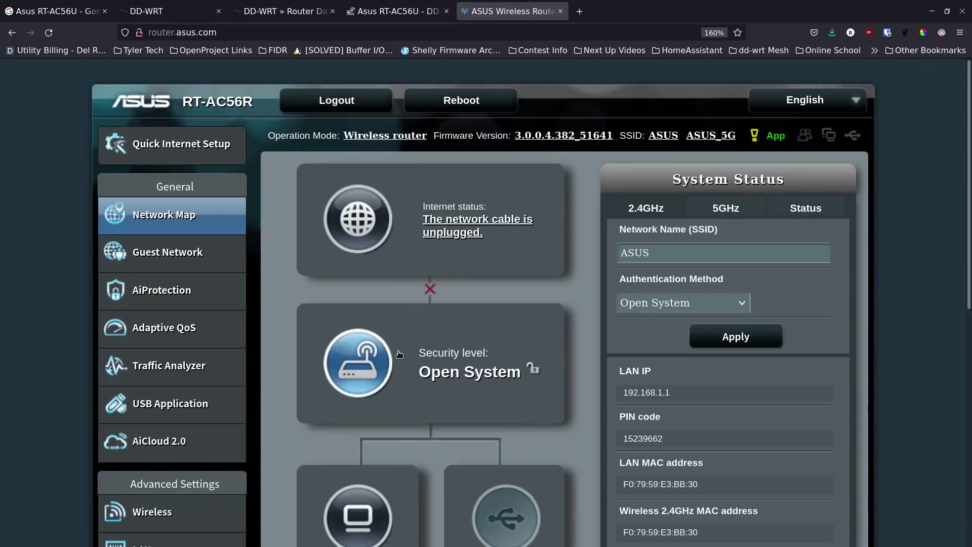
scroll(400, 355, down, 1)
scroll(400, 355, down, 5)
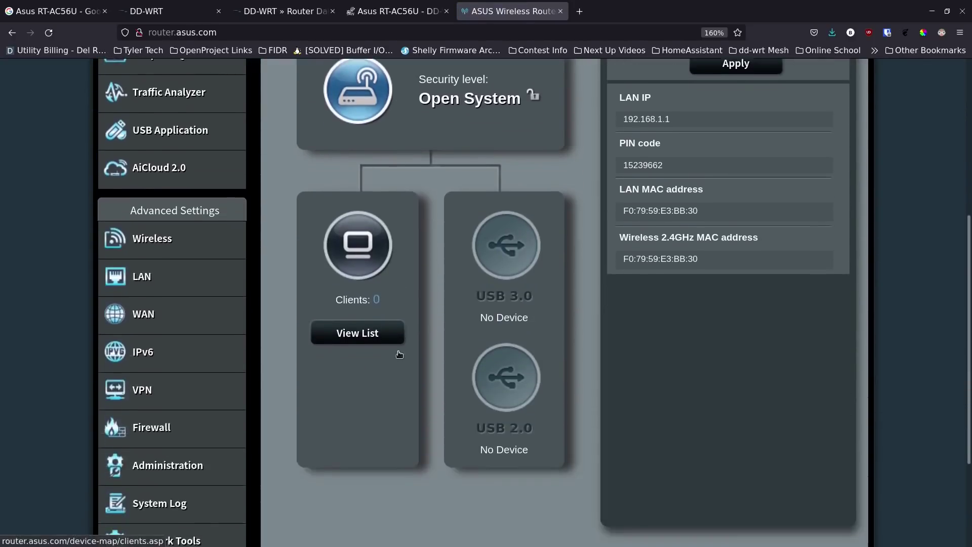
scroll(398, 351, up, 4)
scroll(398, 351, up, 3)
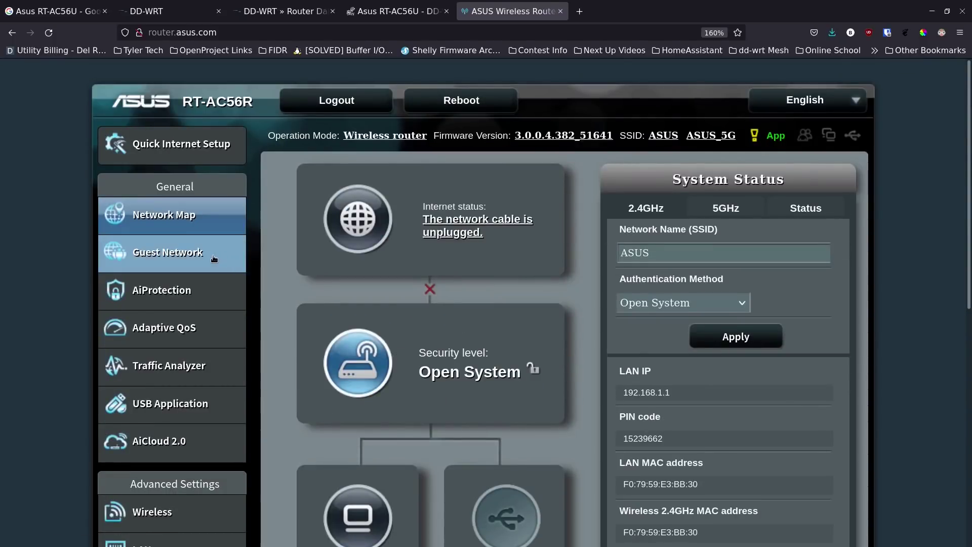
scroll(203, 364, down, 5)
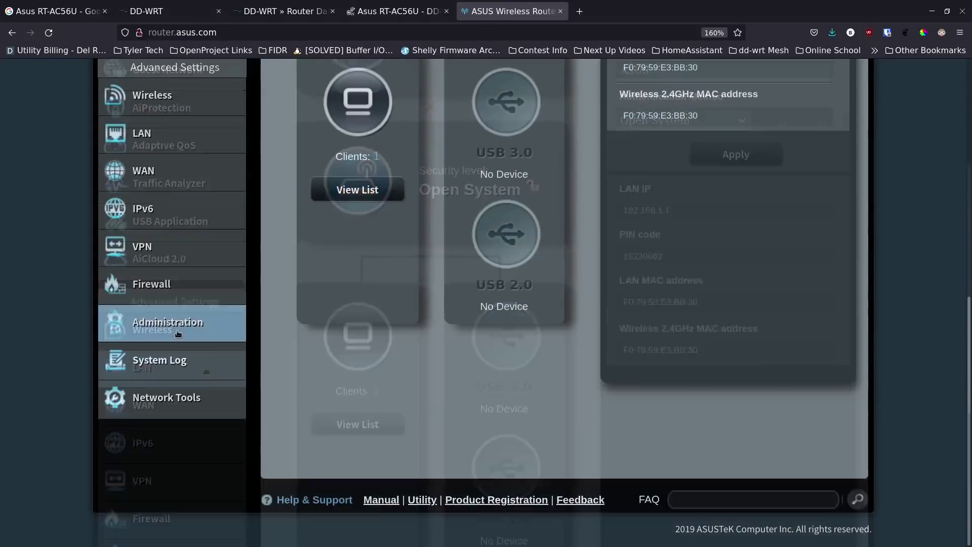
- Choose asus_rt-ac56u-firmware.trx as the new firmware under Administration > Firmware Upgrade
click(178, 333)
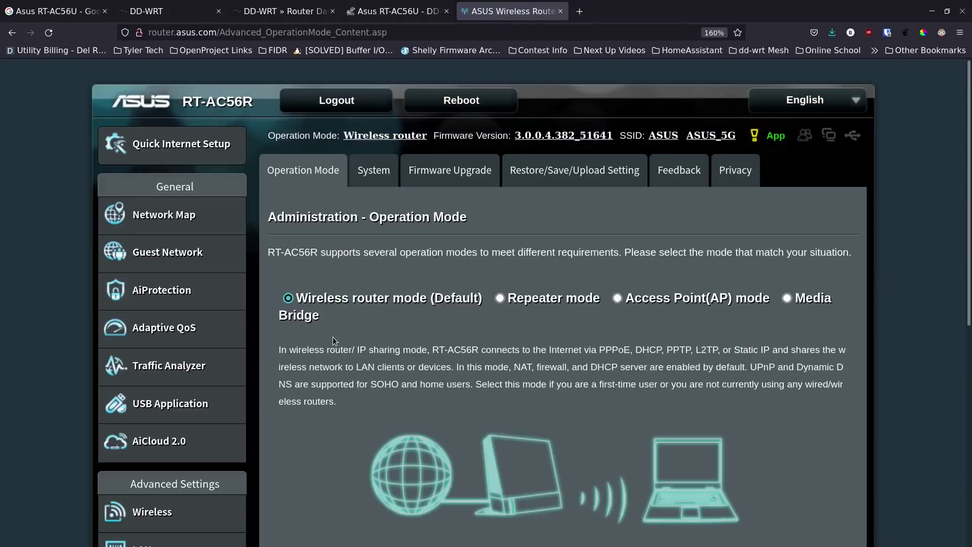
click(450, 170)
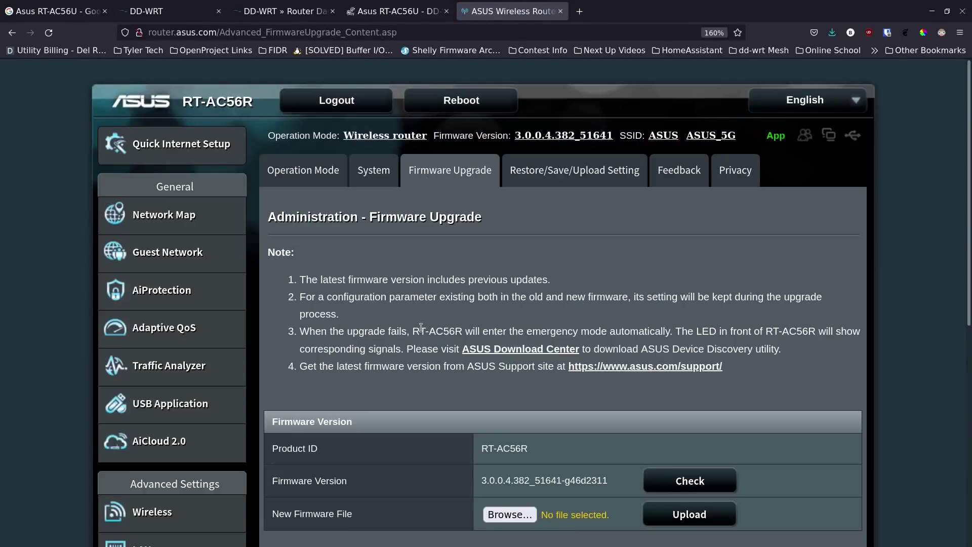
scroll(421, 327, down, 5)
scroll(411, 375, up, 5)
scroll(452, 312, down, 2)
scroll(452, 311, down, 2)
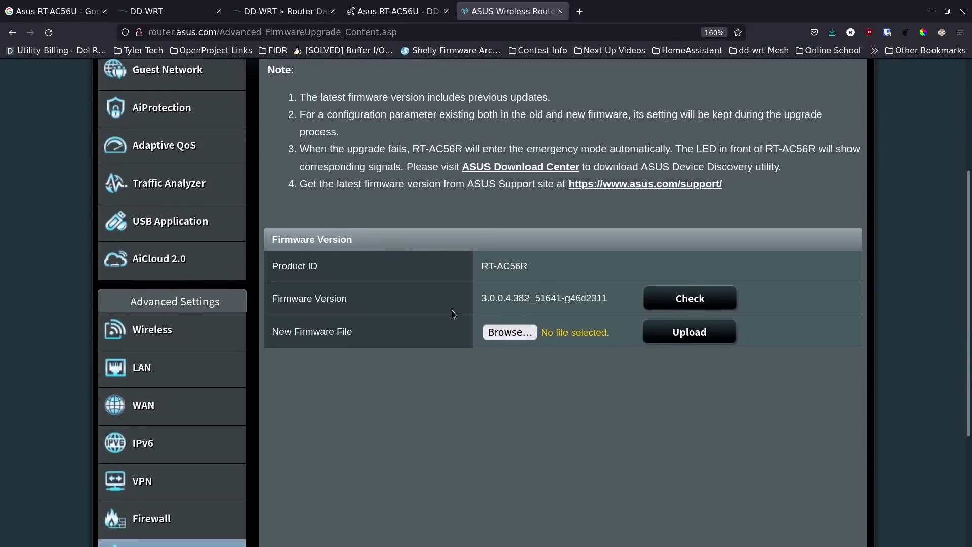
click(508, 334)
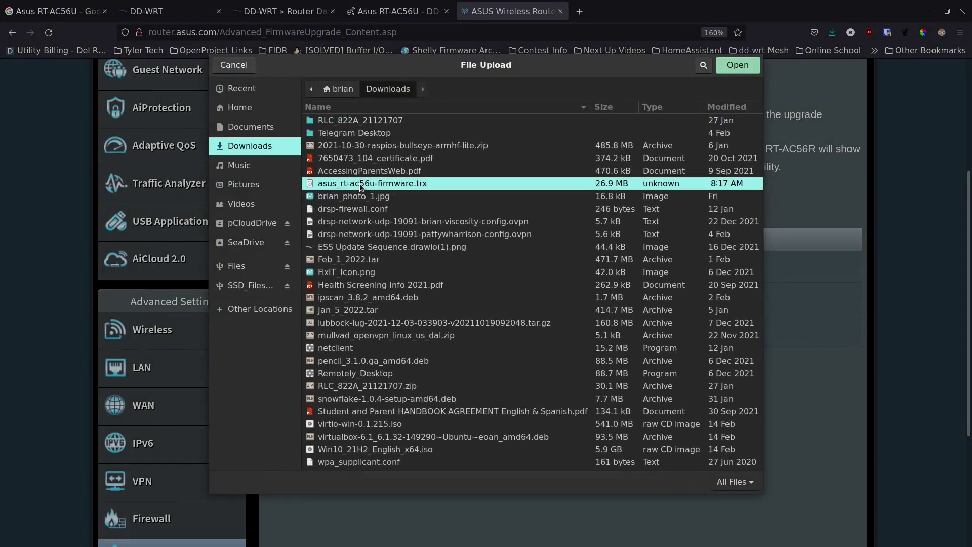
double_click(359, 183)
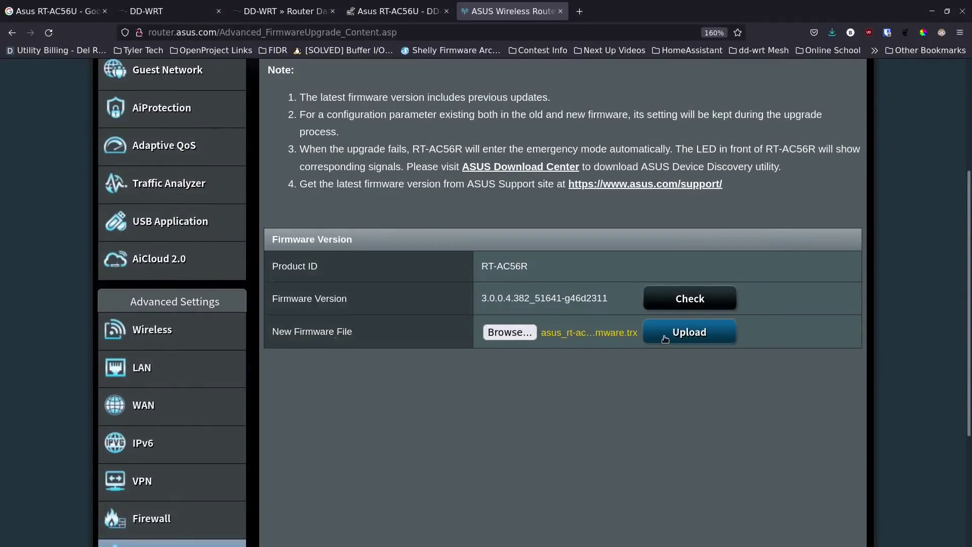
- Upload the selected firmware file and let the router flash it
click(672, 338)
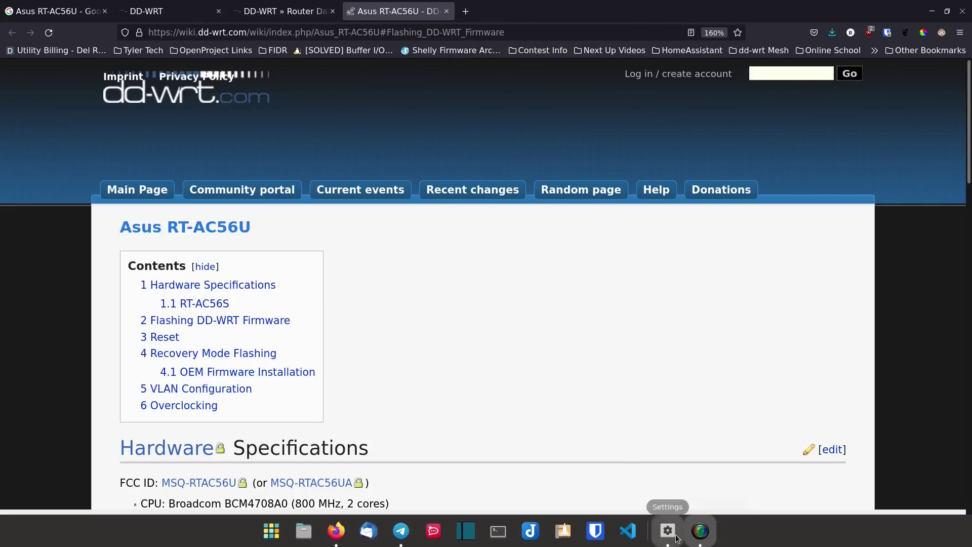
- Check the Wired details show 192.168.1.124 with 192.168.1.1 as route and DNS, then return to Firefox
click(678, 538)
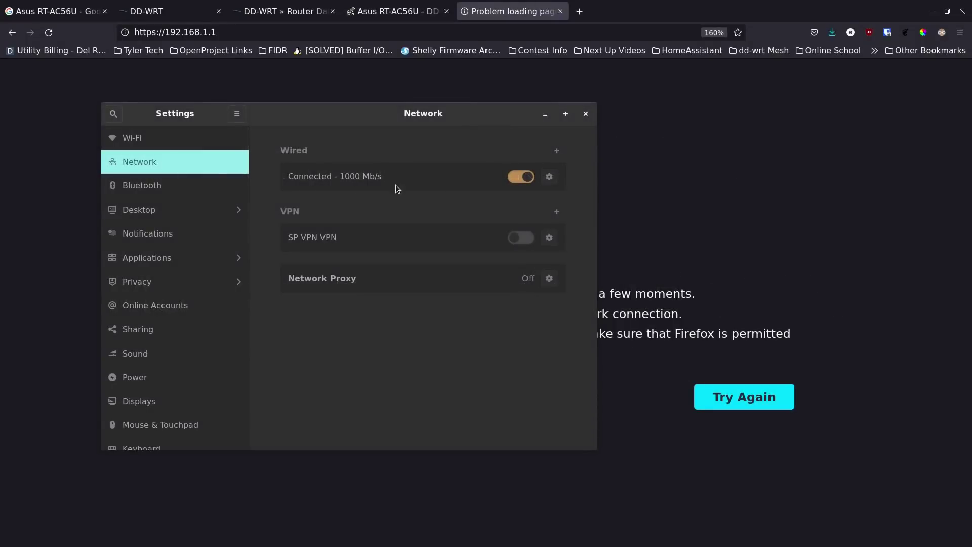
click(550, 178)
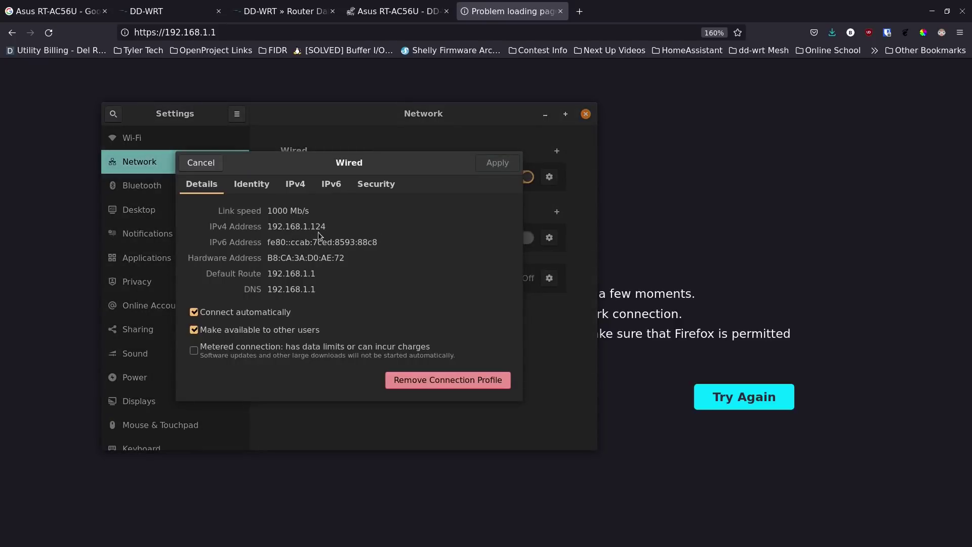
click(199, 166)
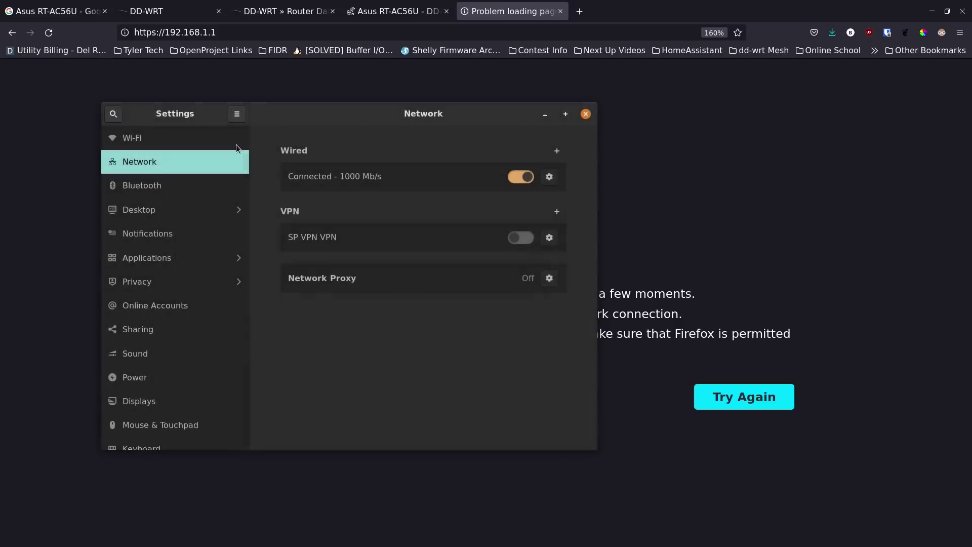
click(431, 33)
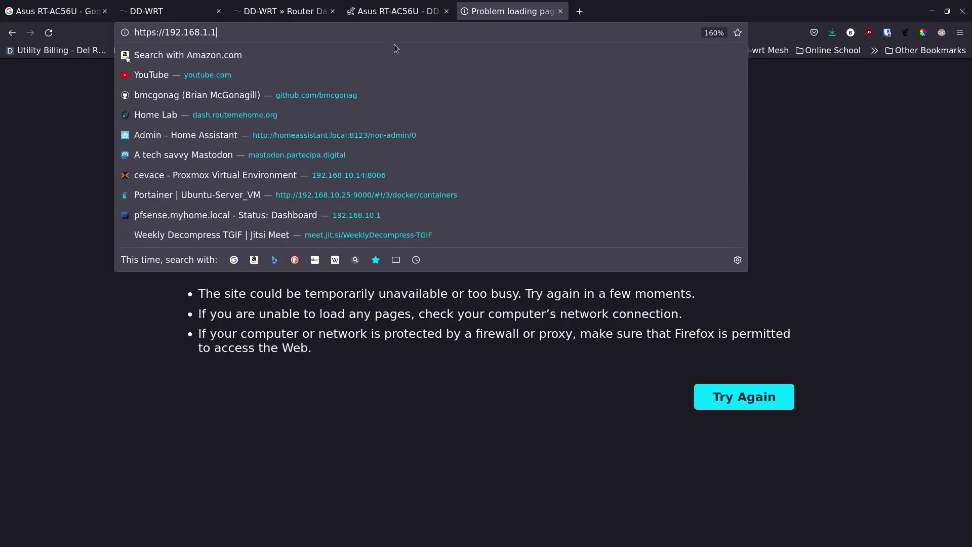
click(157, 32)
key(BackSpace)
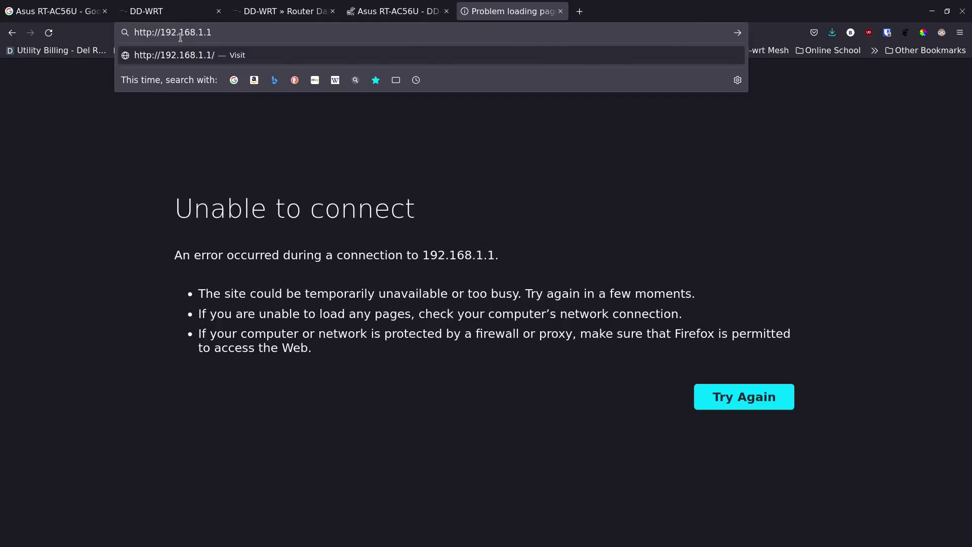
key(Return)
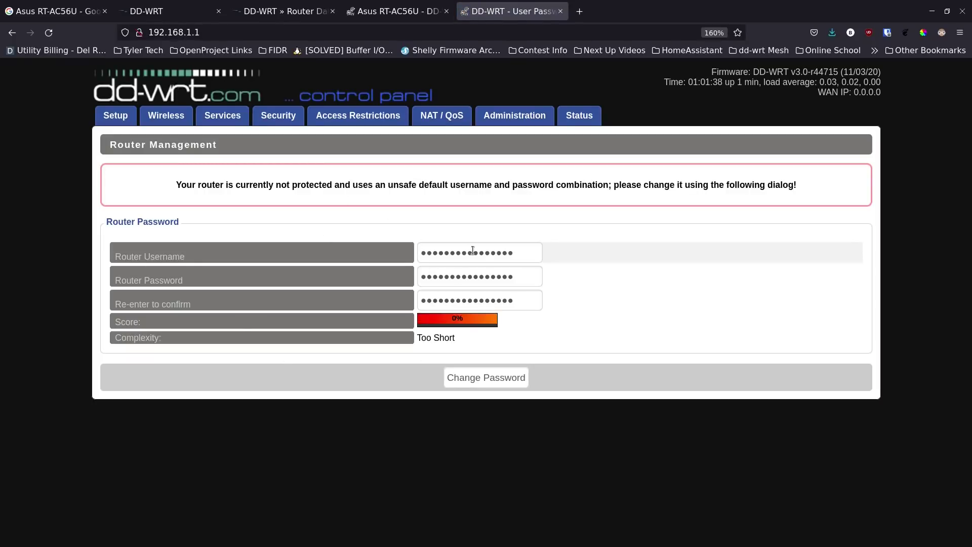
- Enter router username admin, a new router password, and its confirmation
double_click(474, 252)
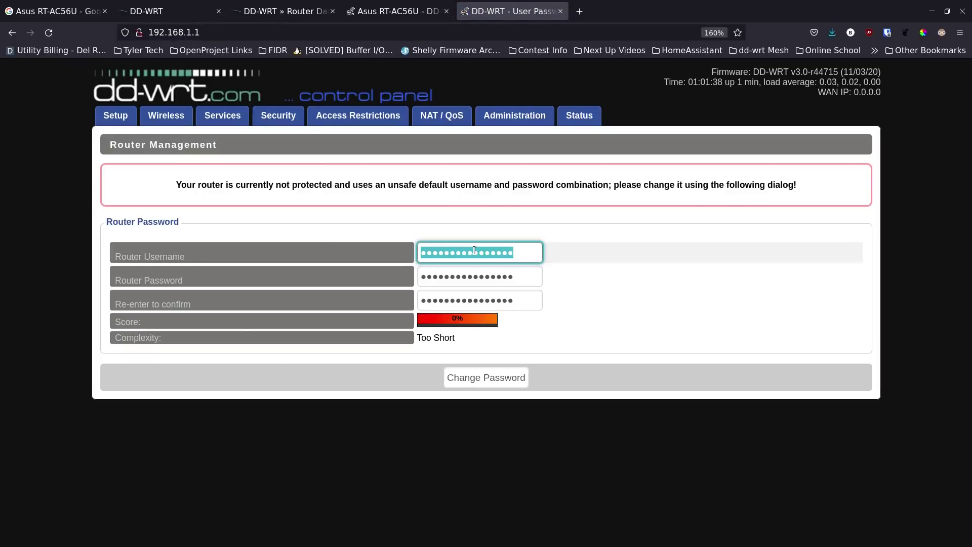
text(admin)
key(Tab)
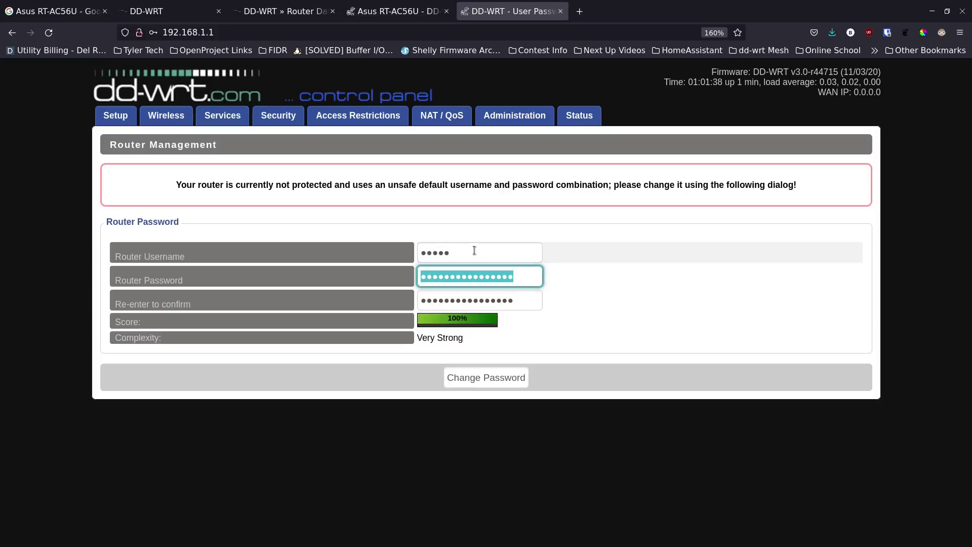
text(admin)
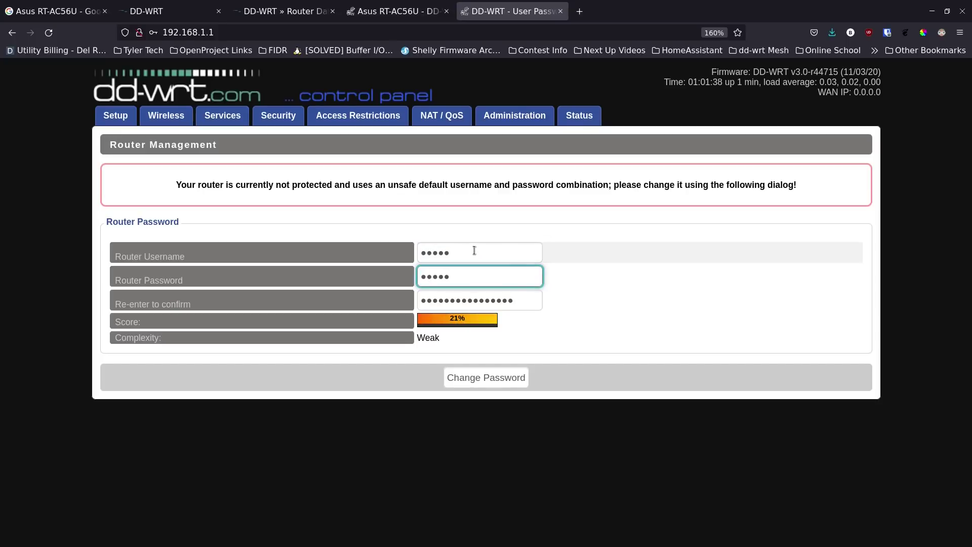
key(BackSpace)
key(BackSpace)
key(BackSpace)
key(BackSpace)
key(BackSpace)
text(•••)
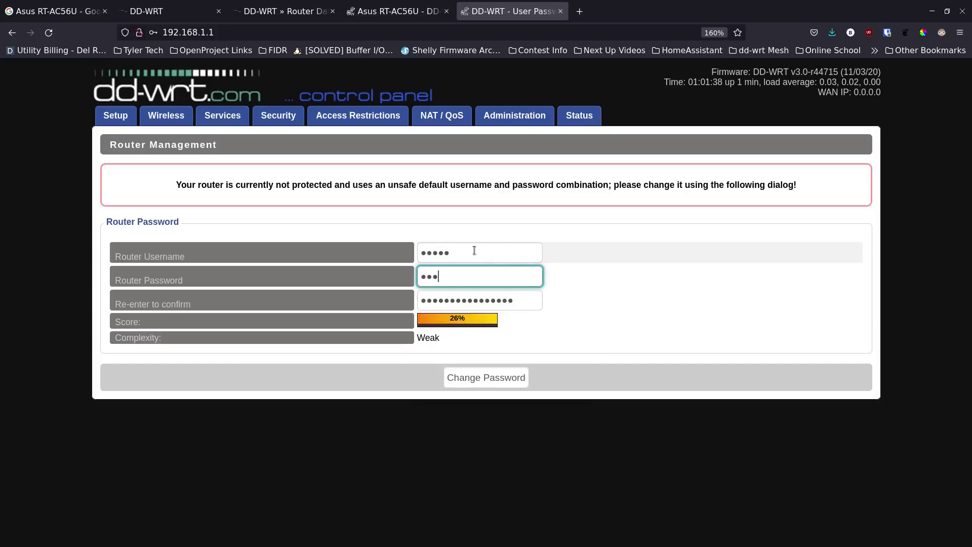
text(••••••••)
key(Tab)
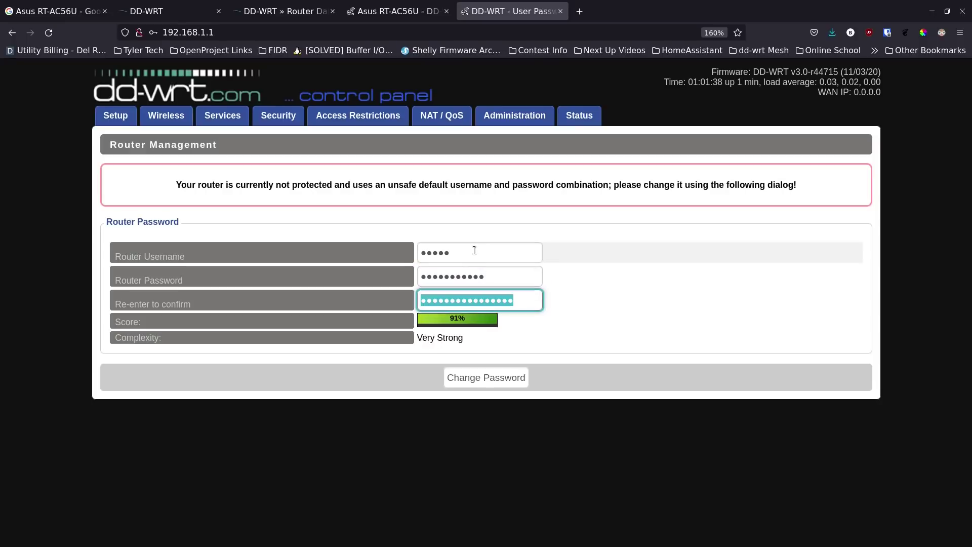
text(•••••••••)
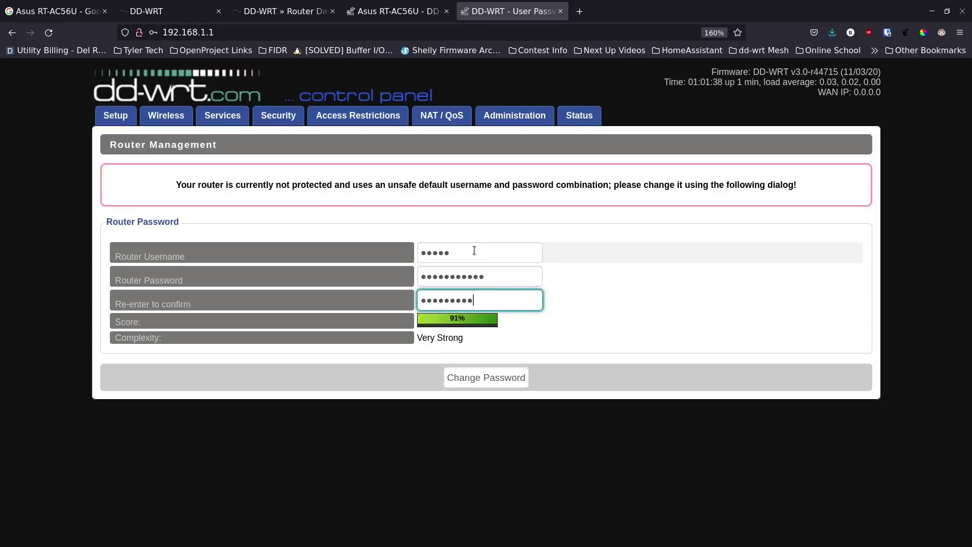
text(••)
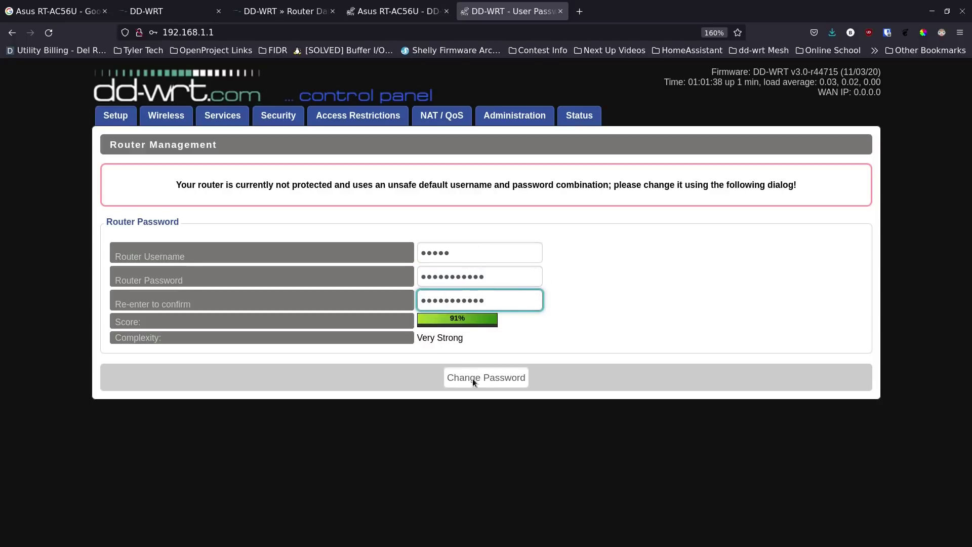
- Save the new credentials, sign back in as admin with the new password, and open Basic Setup
click(473, 380)
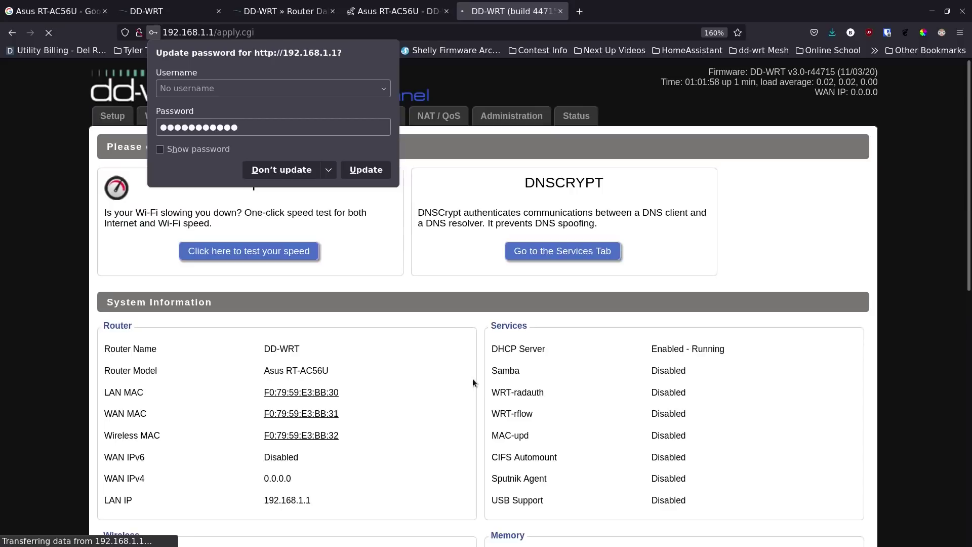
click(287, 168)
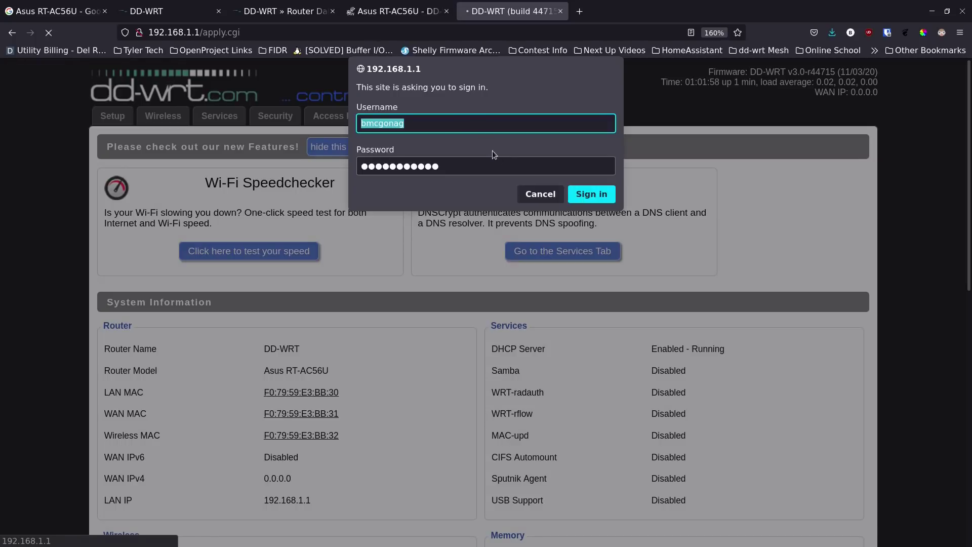
text(admin)
key(Tab)
text(●●●●●●●●●●●)
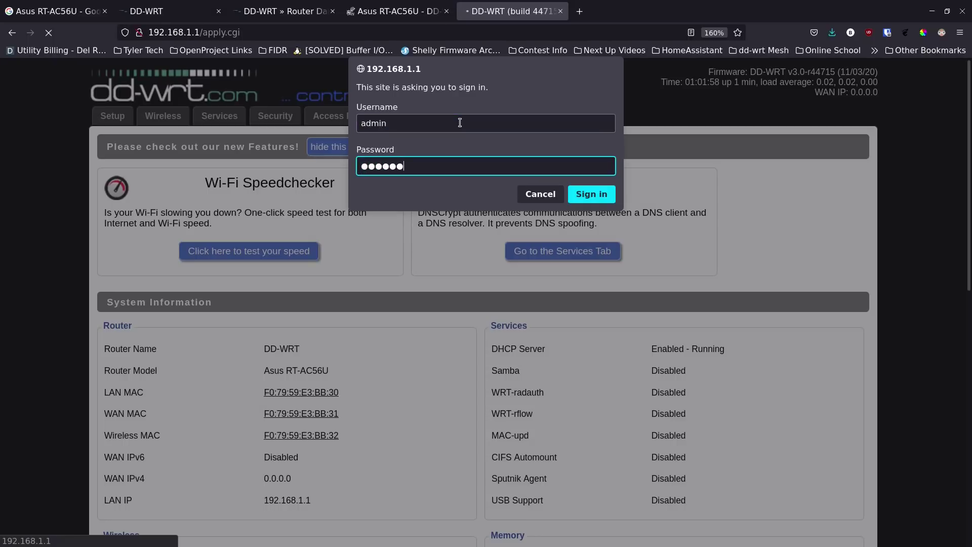
key(Return)
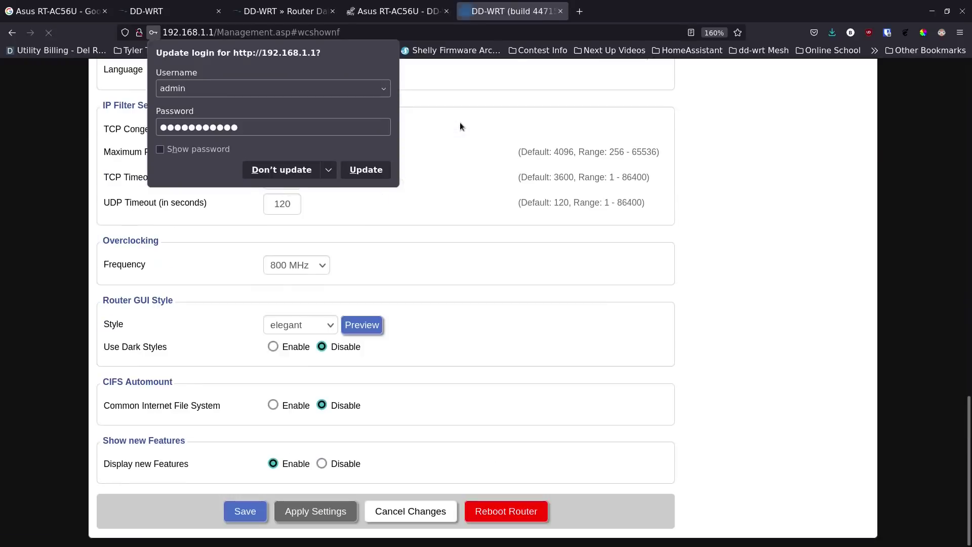
click(304, 169)
scroll(305, 170, up, 15)
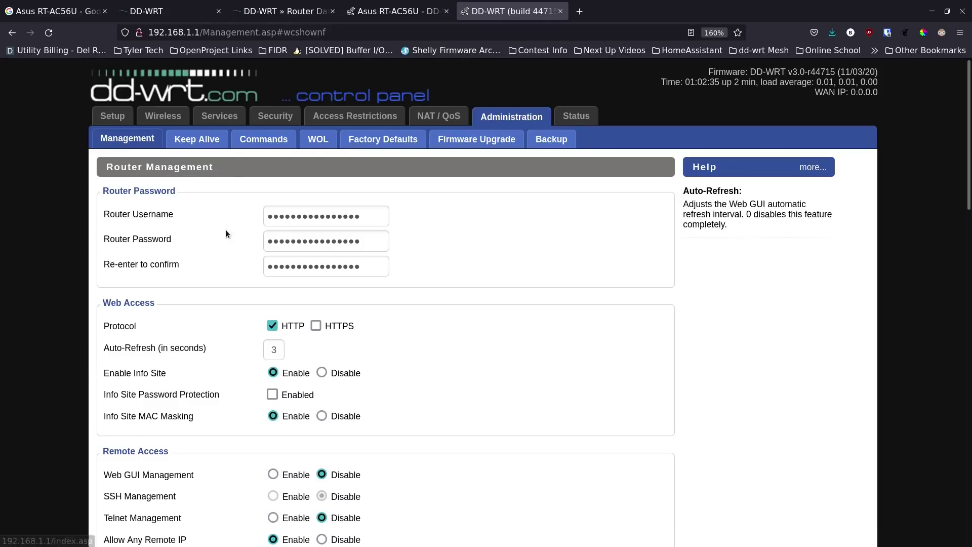
click(104, 114)
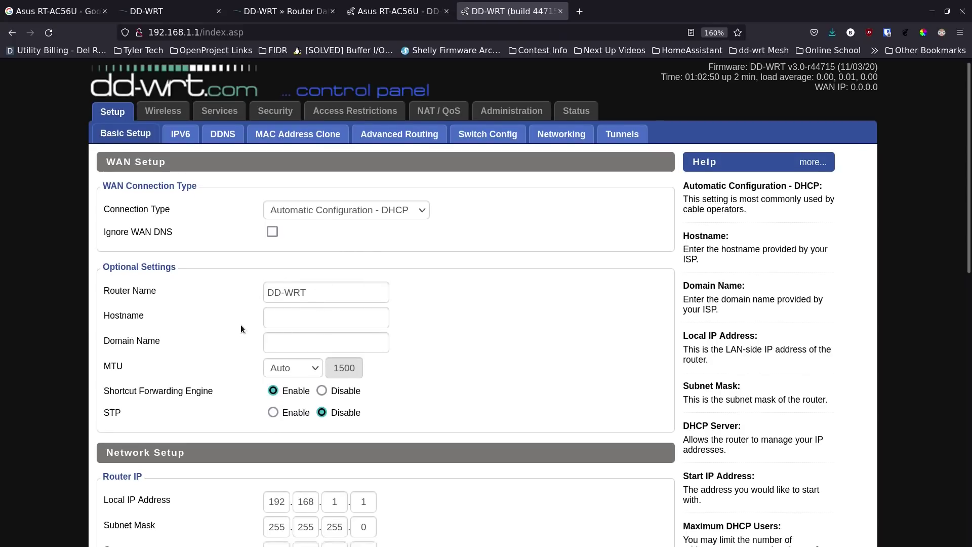
scroll(241, 324, down, 5)
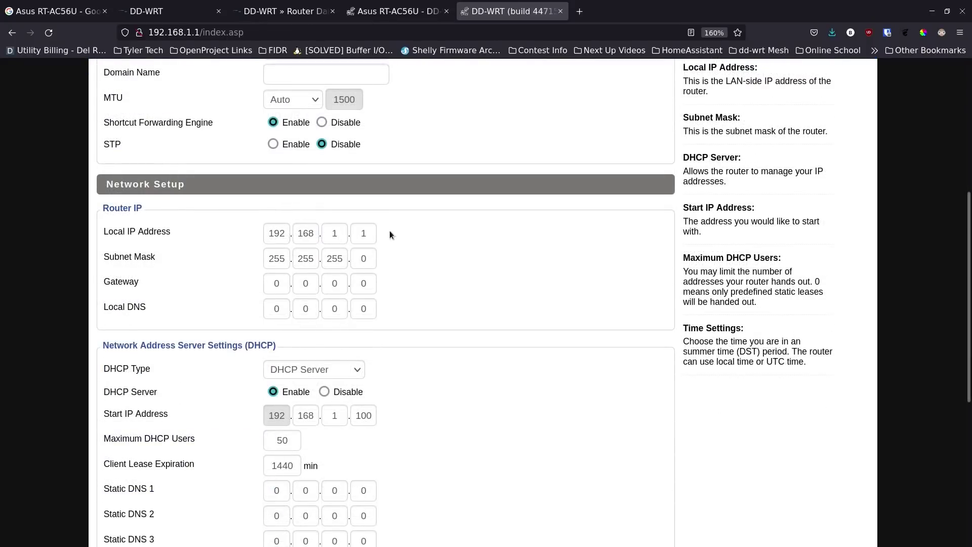
click(340, 231)
scroll(250, 234, up, 3)
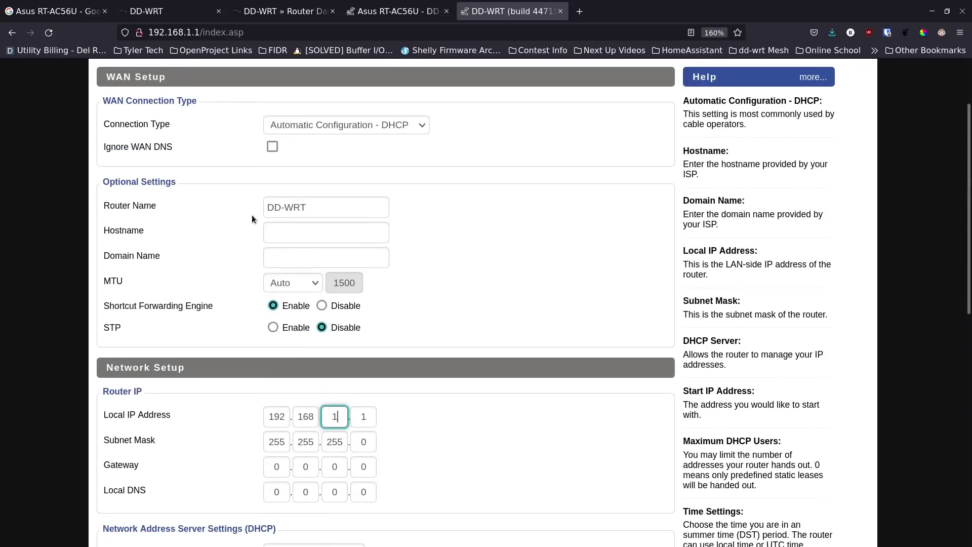
scroll(252, 218, up, 2)
scroll(234, 270, down, 3)
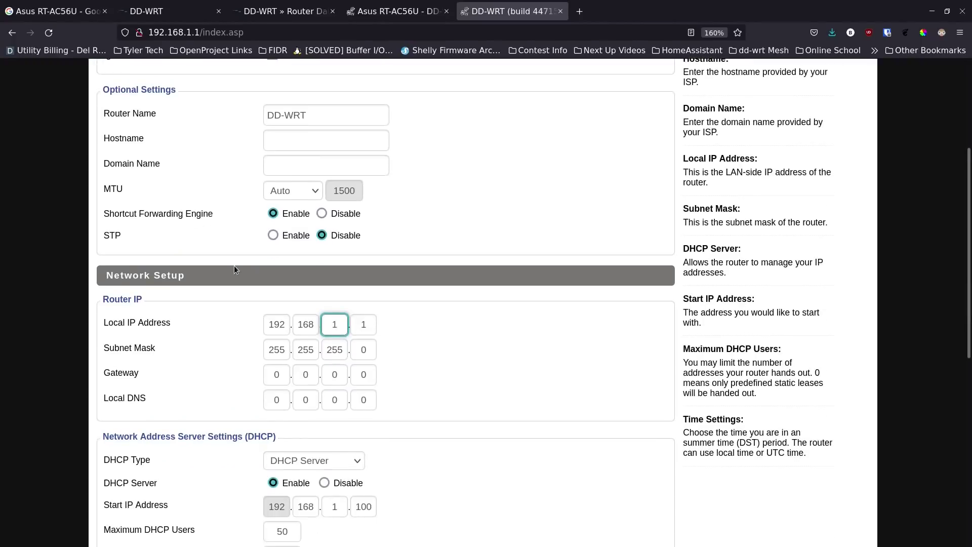
scroll(234, 269, down, 2)
scroll(234, 265, down, 2)
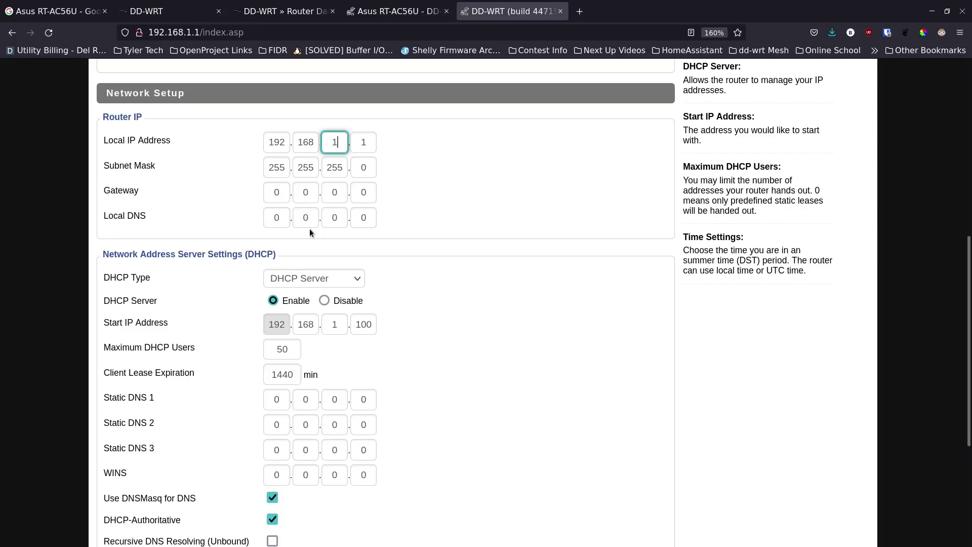
scroll(253, 238, down, 2)
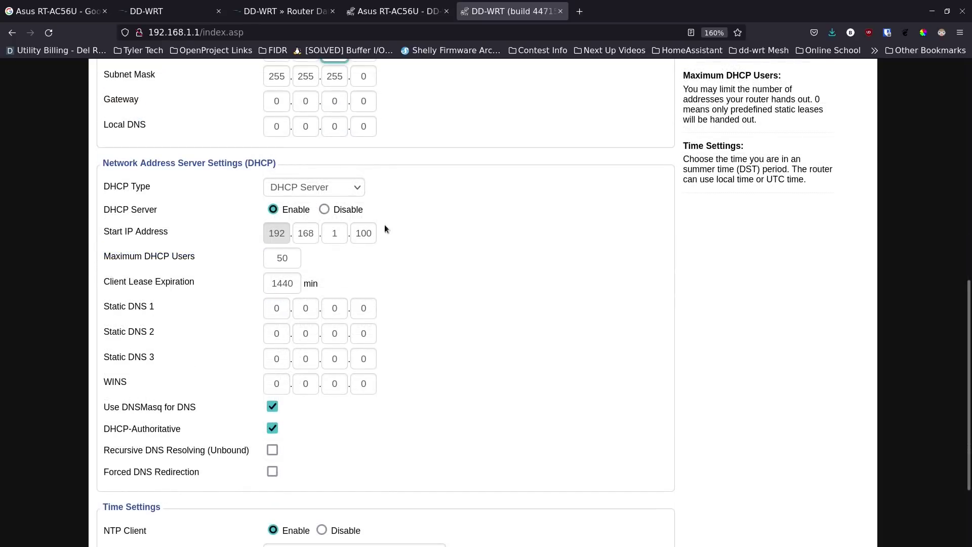
scroll(356, 177, up, 3)
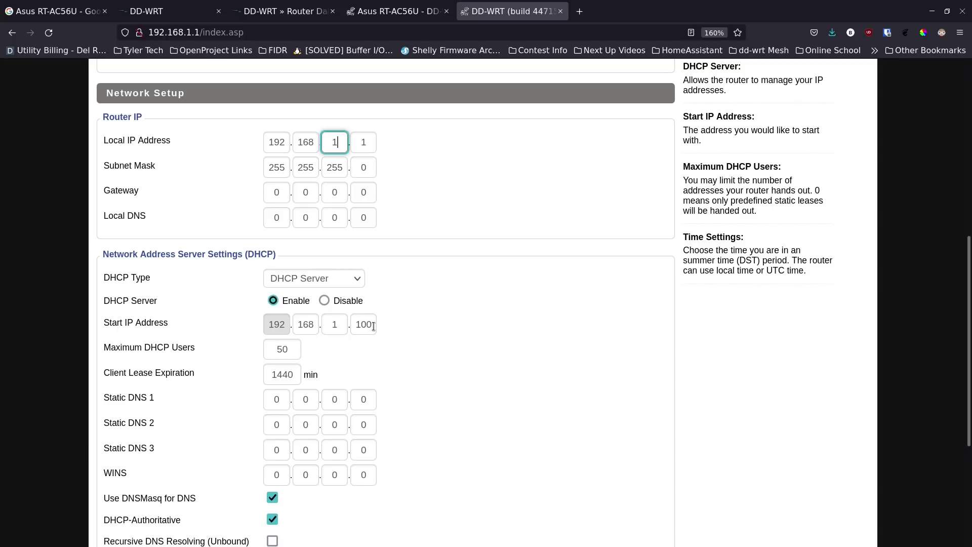
scroll(425, 364, down, 2)
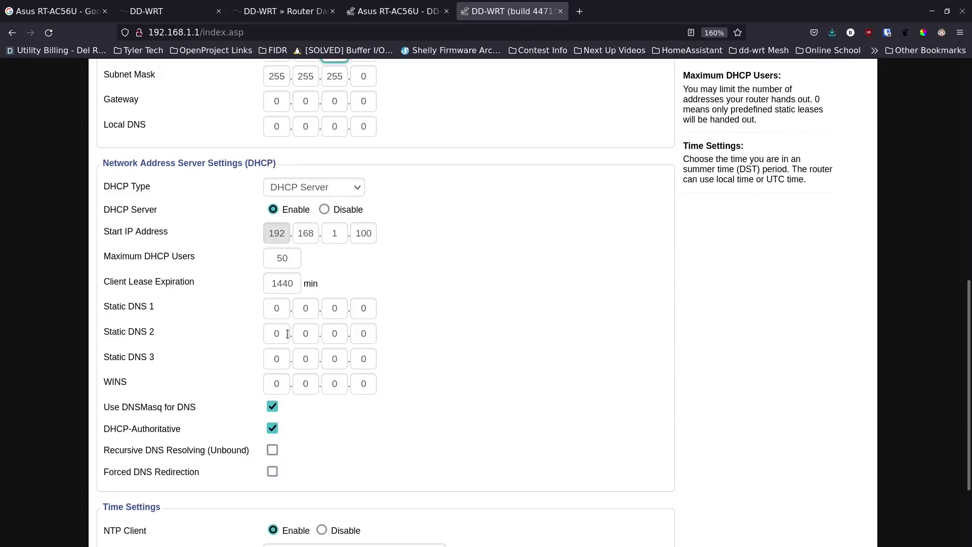
scroll(254, 361, down, 3)
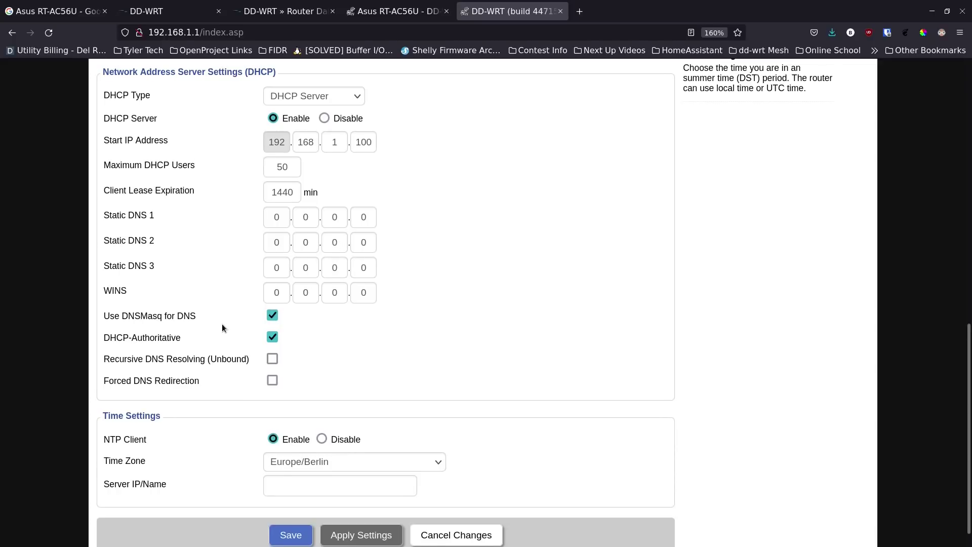
scroll(222, 324, down, 1)
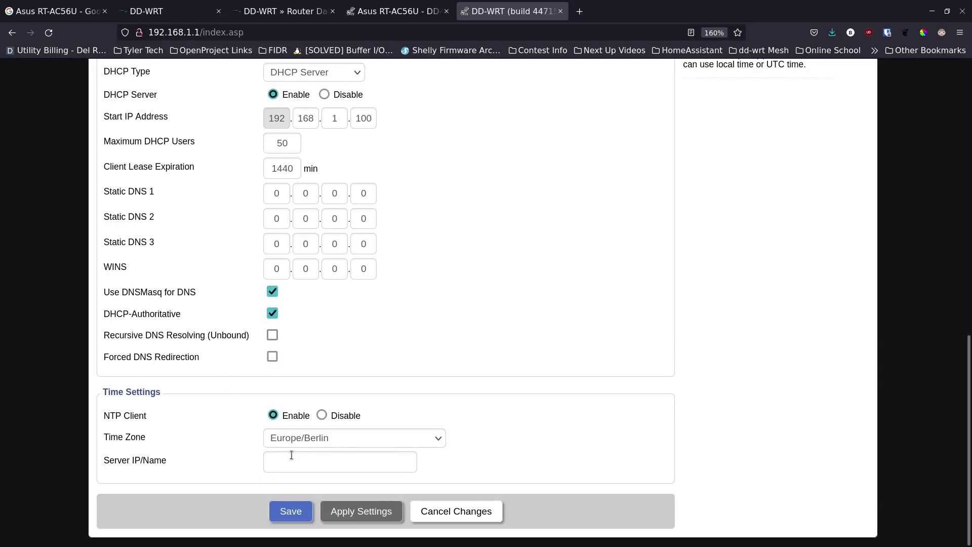
- Choose America/Chicago in the Time Zone list
click(357, 436)
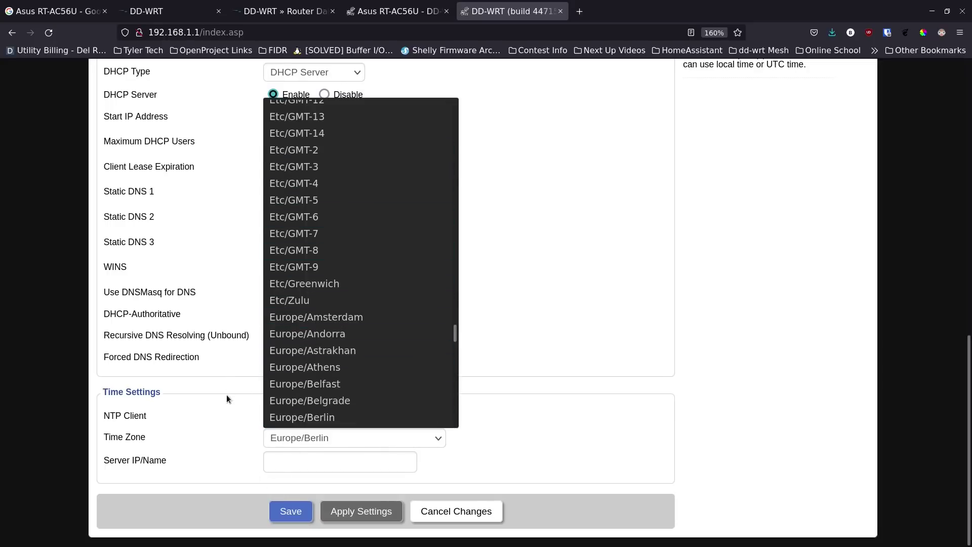
scroll(325, 318, up, 20)
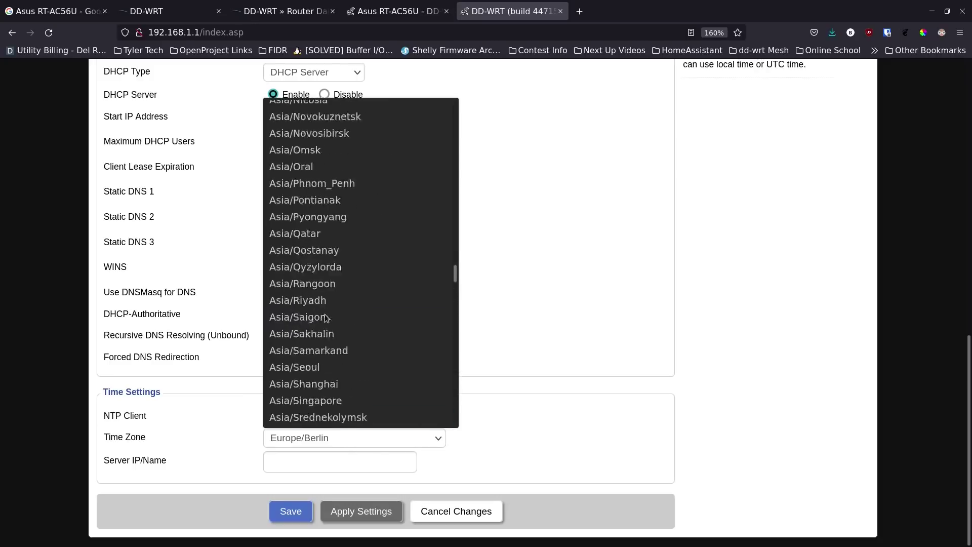
scroll(336, 317, up, 20)
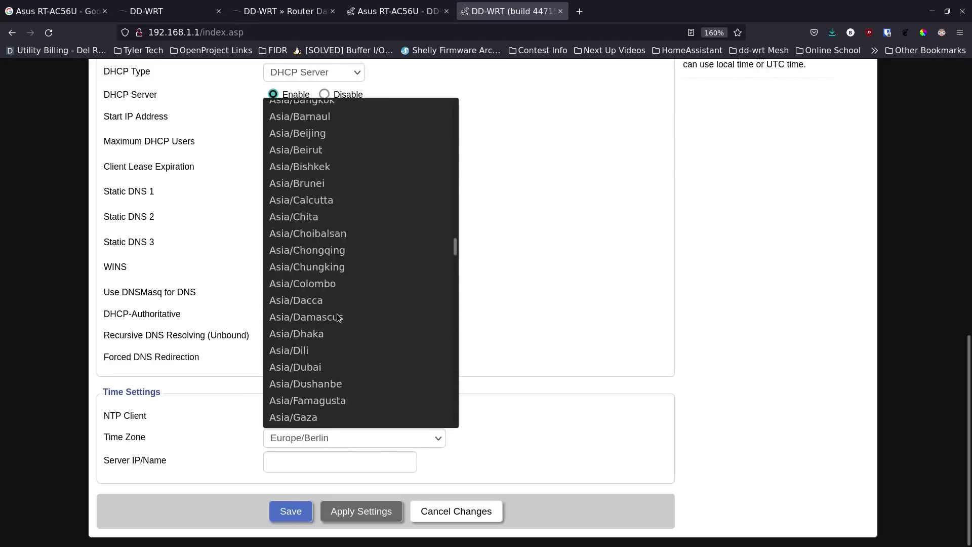
scroll(338, 317, up, 20)
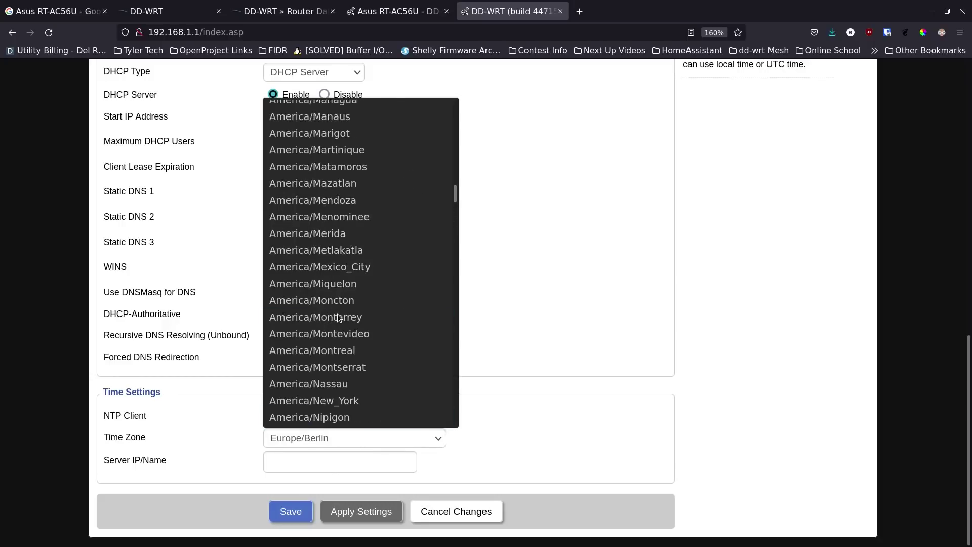
scroll(339, 317, up, 2)
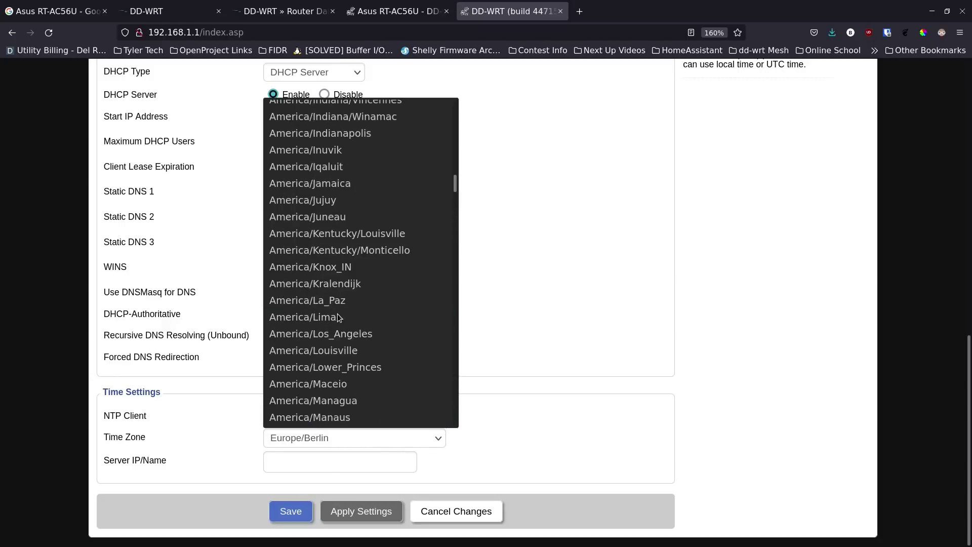
scroll(338, 317, up, 4)
scroll(338, 317, up, 14)
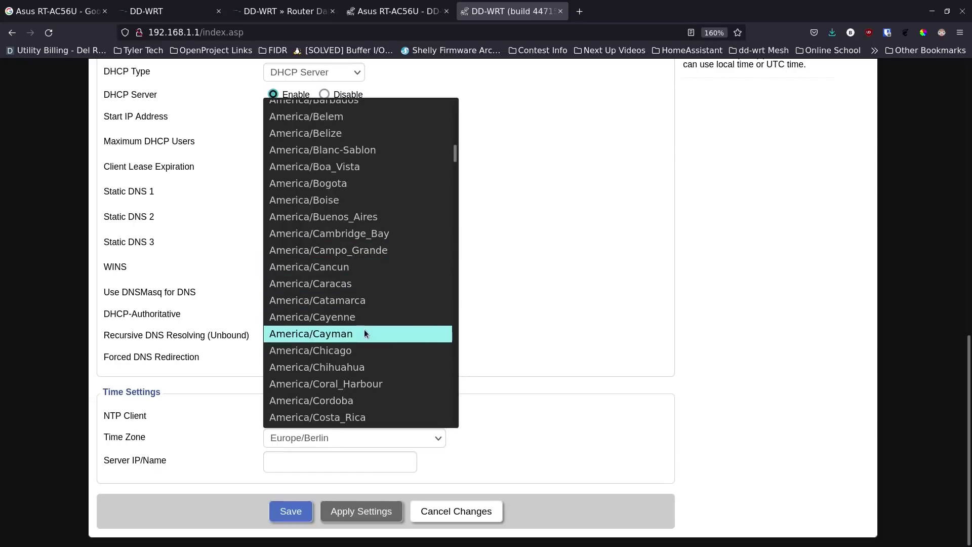
click(365, 349)
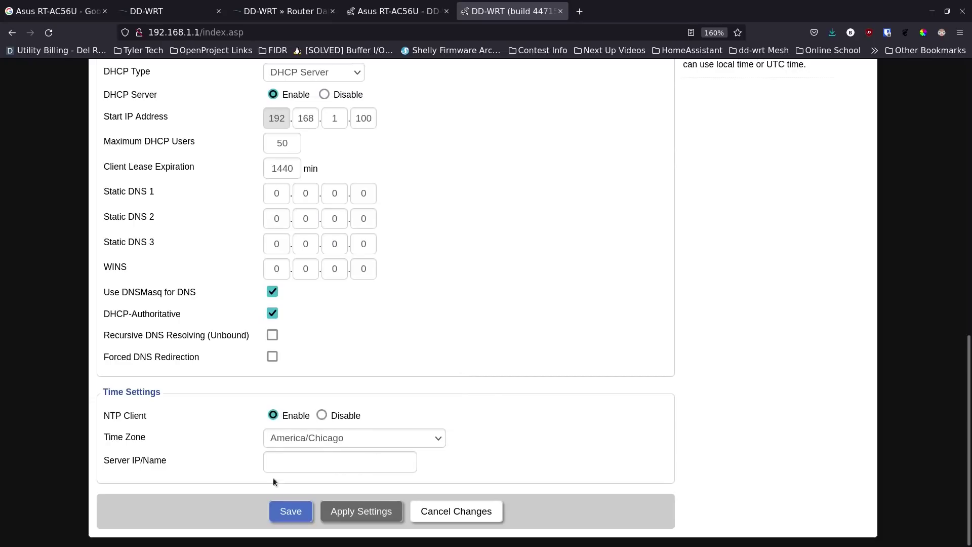
- Save the time zone change and apply the settings to the router
click(290, 511)
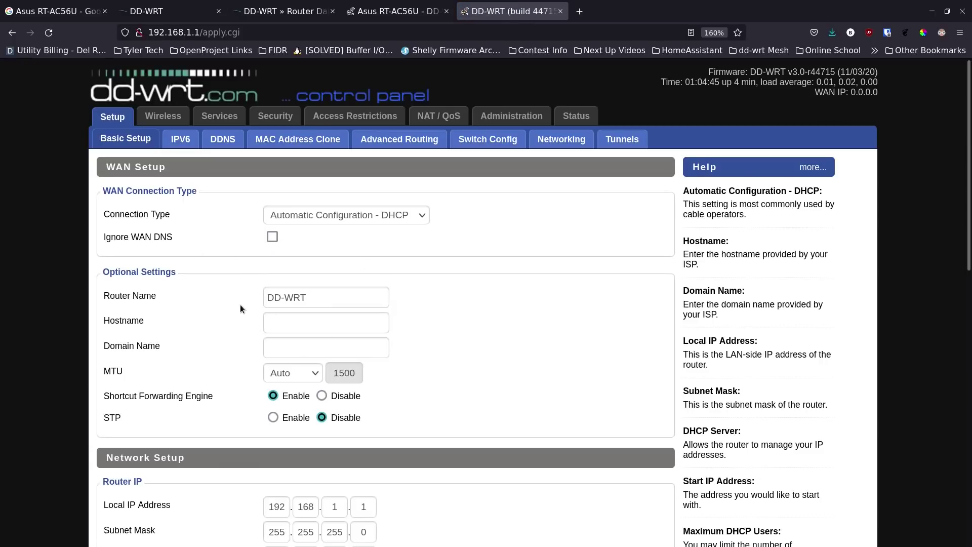
scroll(240, 305, down, 10)
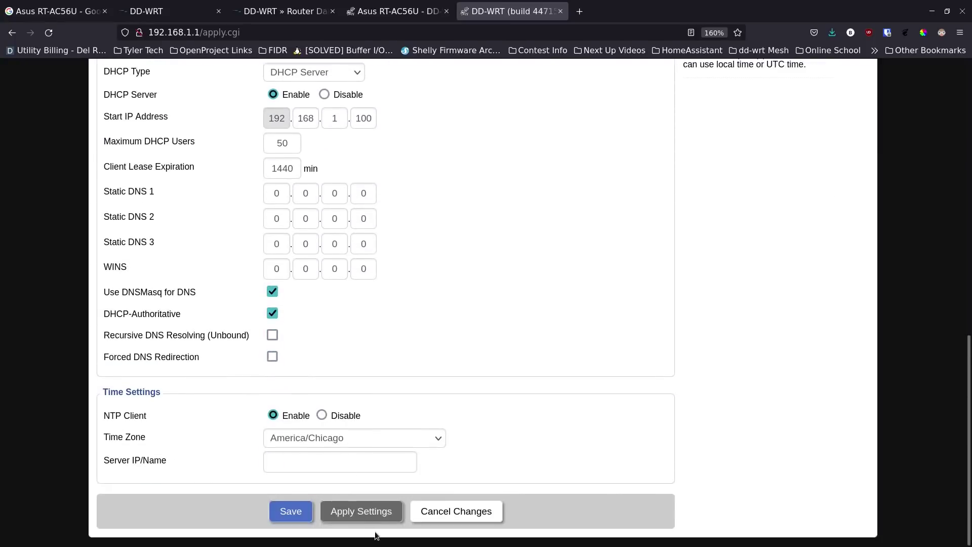
click(361, 511)
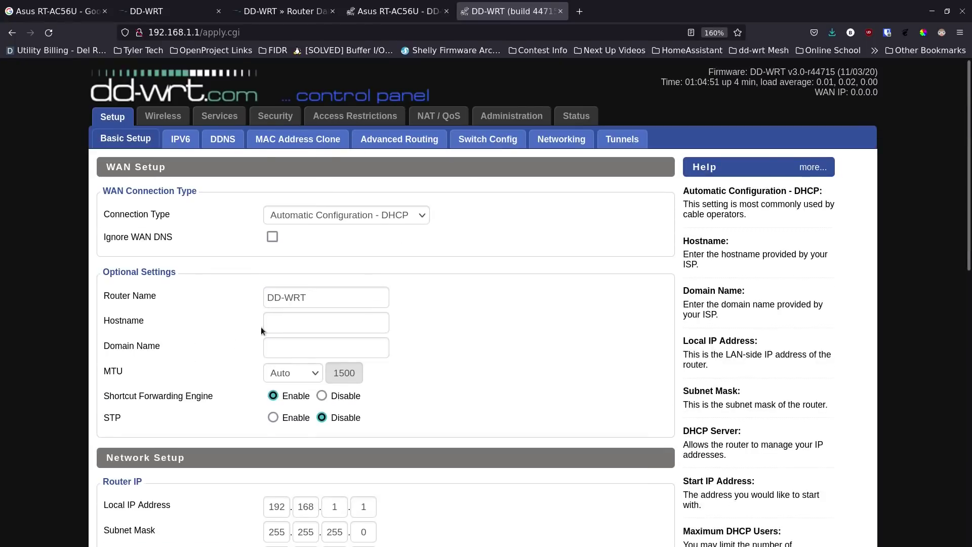
scroll(261, 326, down, 10)
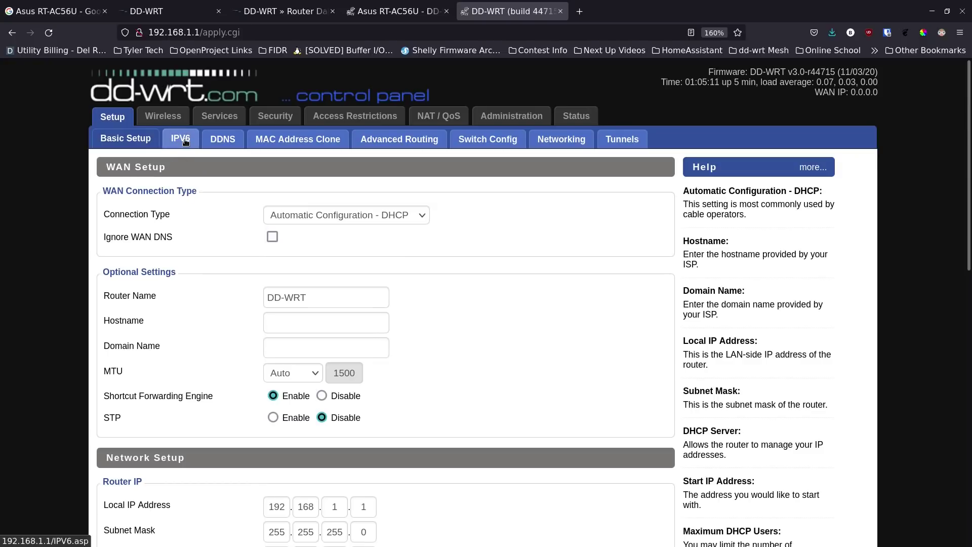
- Select Custom as the DDNS service, review its fields, then go to MAC Address Clone
click(222, 142)
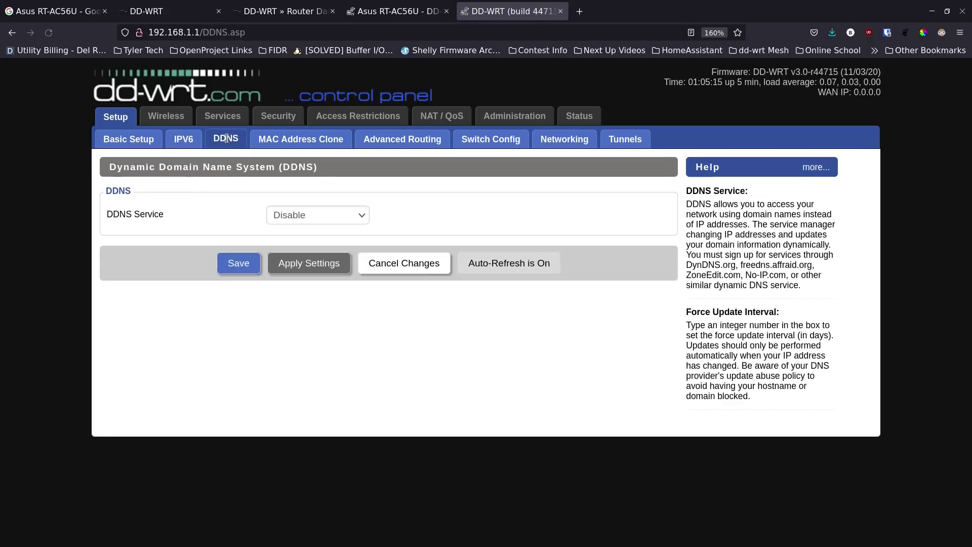
click(363, 216)
click(363, 218)
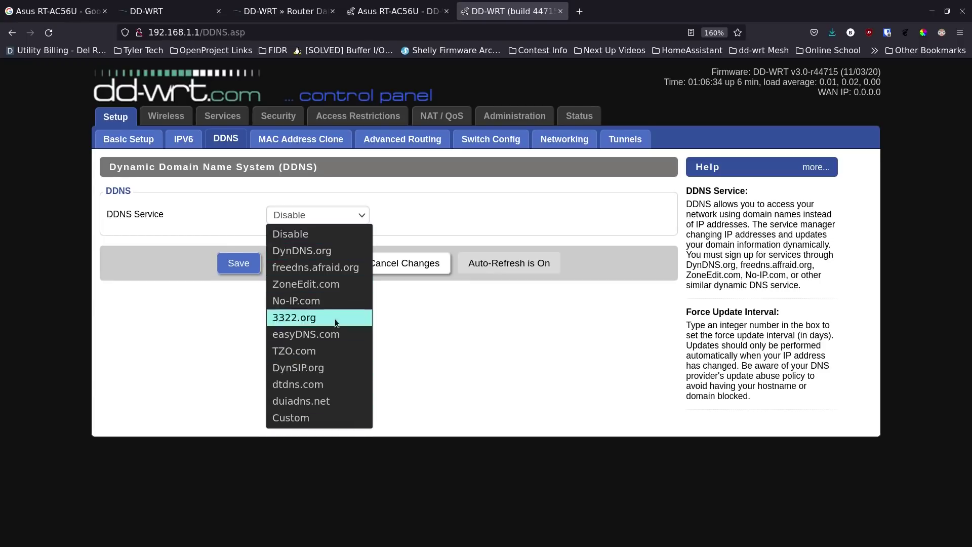
click(325, 416)
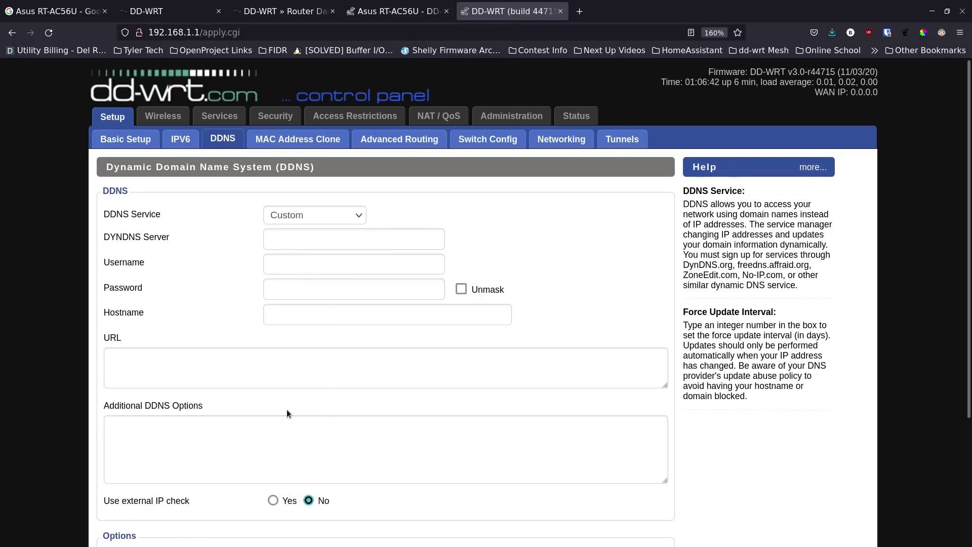
scroll(252, 451, down, 1)
scroll(251, 451, down, 3)
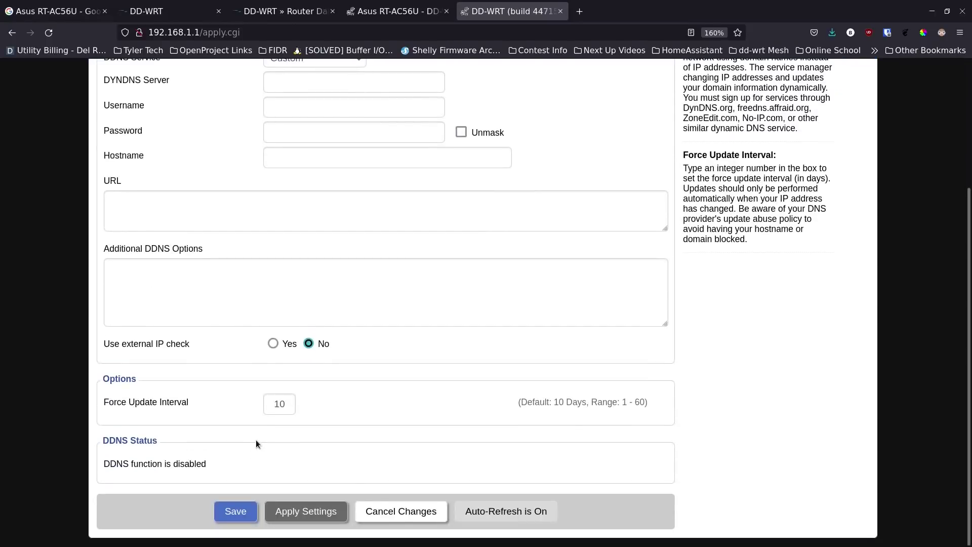
scroll(255, 435, up, 4)
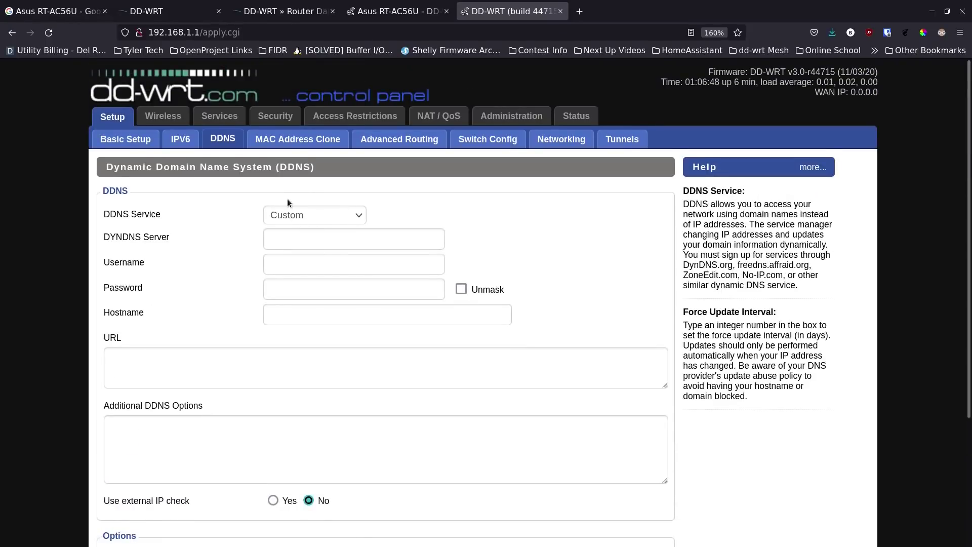
click(299, 140)
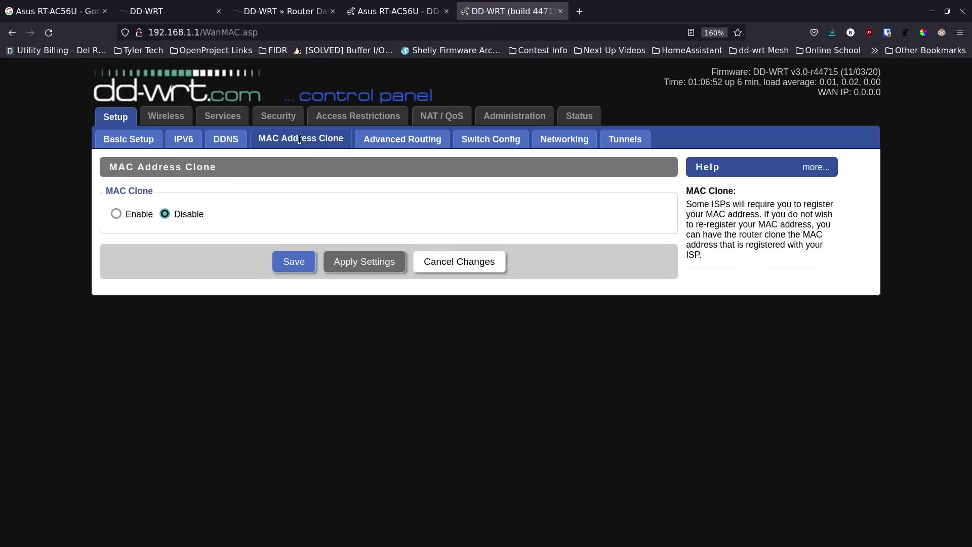
- Look over Advanced Routing, then show the Switch Config VLAN table (ports 1–4 VLAN 1, WAN VLAN 2)
click(400, 139)
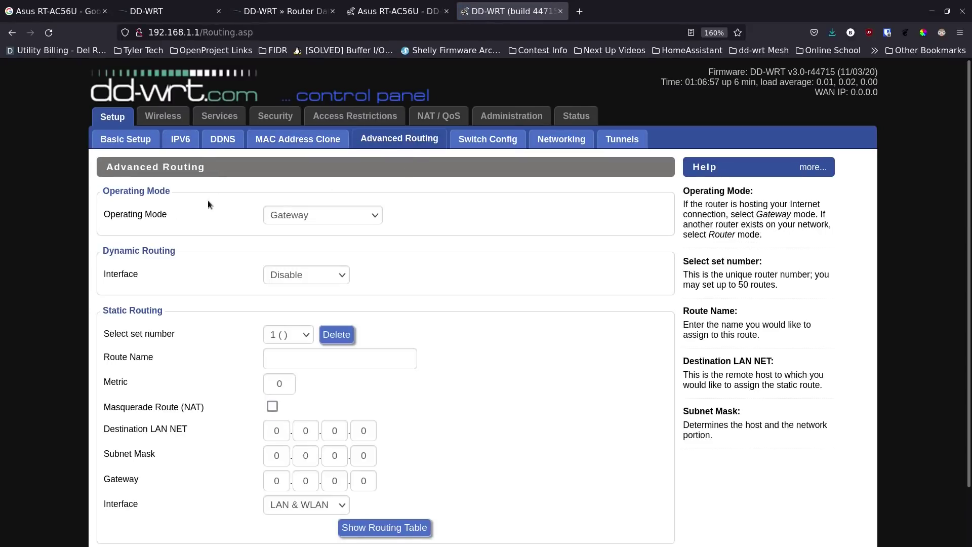
scroll(242, 223, down, 2)
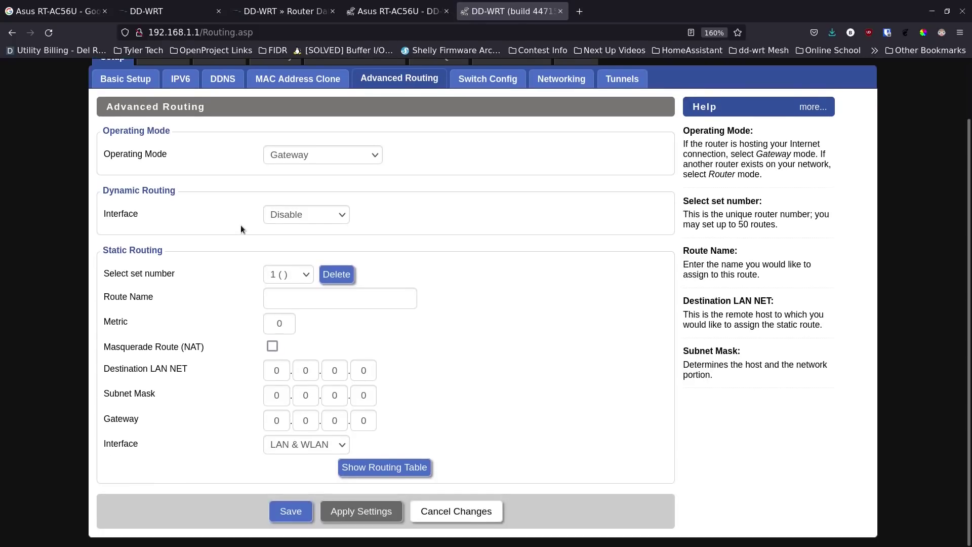
scroll(241, 225, up, 2)
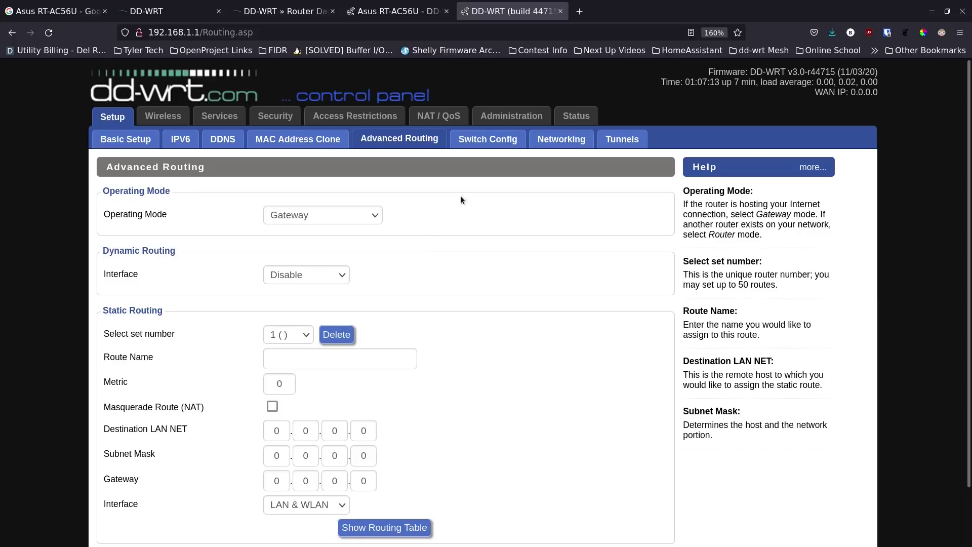
click(502, 145)
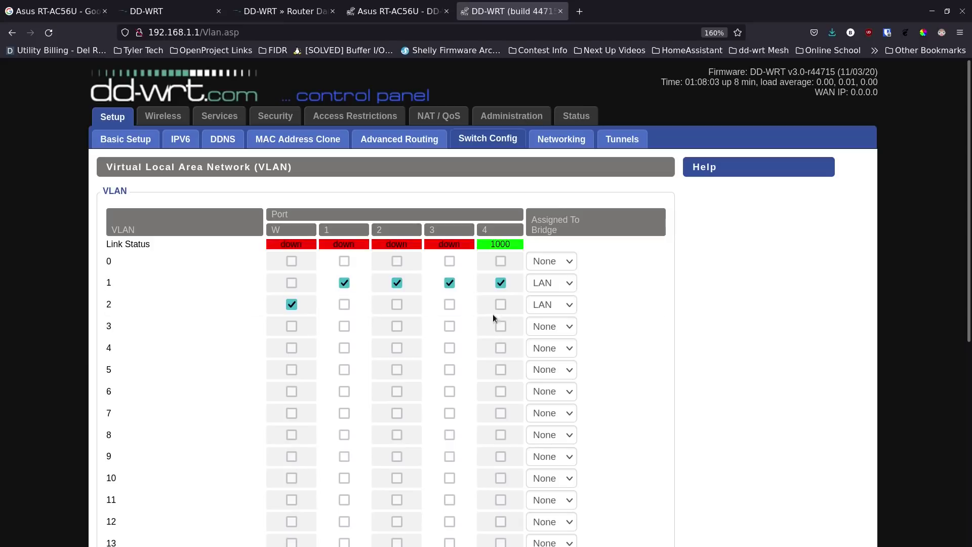
- Keep VLAN 2 bridged to LAN, review the Networking page, and go to Tunnels
click(572, 305)
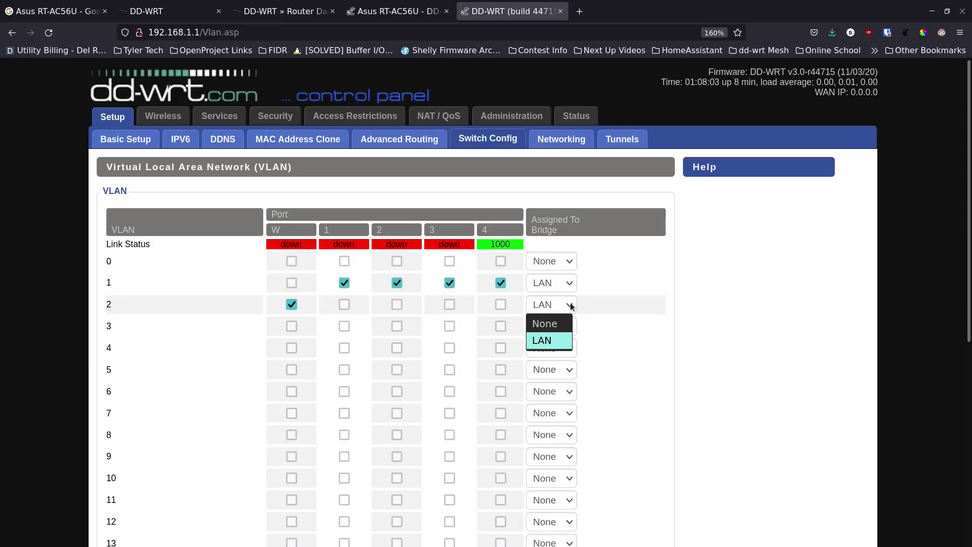
click(572, 305)
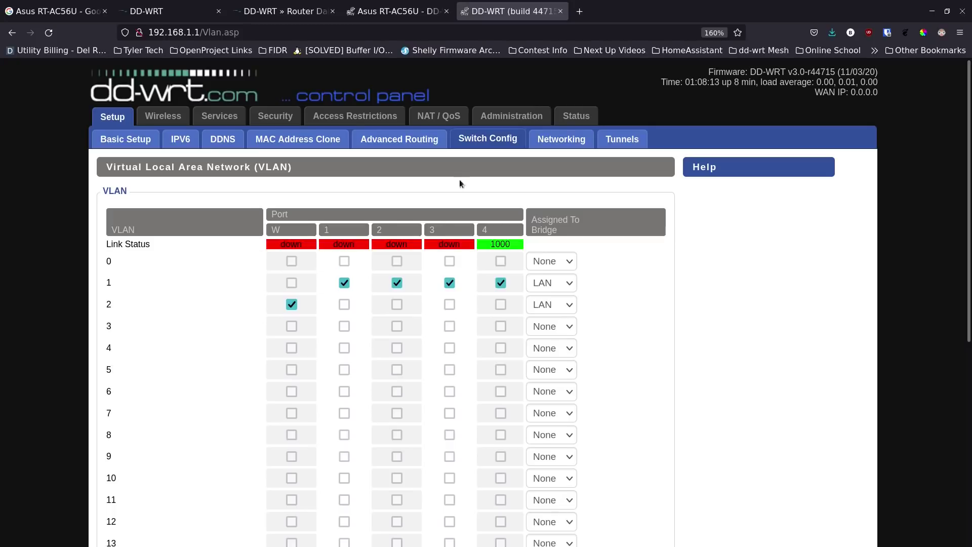
click(555, 144)
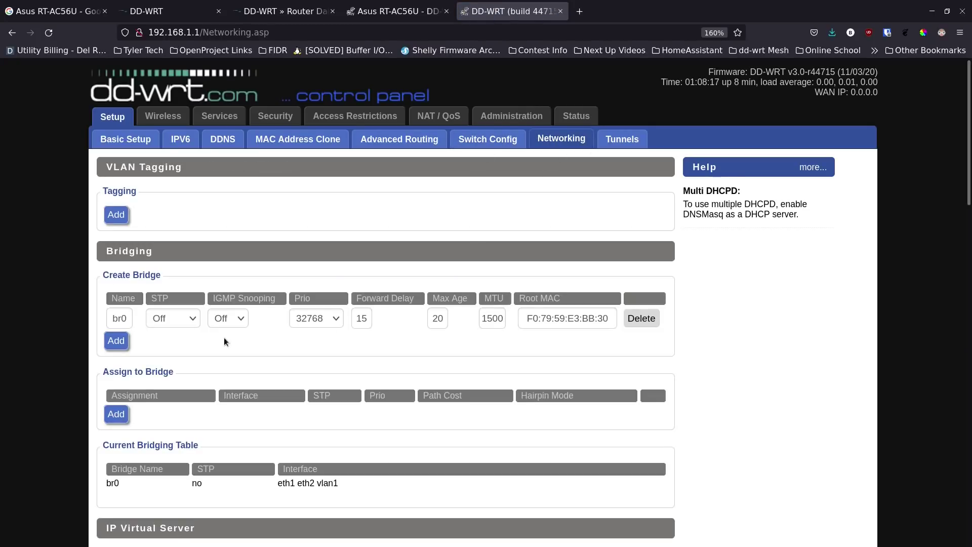
scroll(224, 337, down, 3)
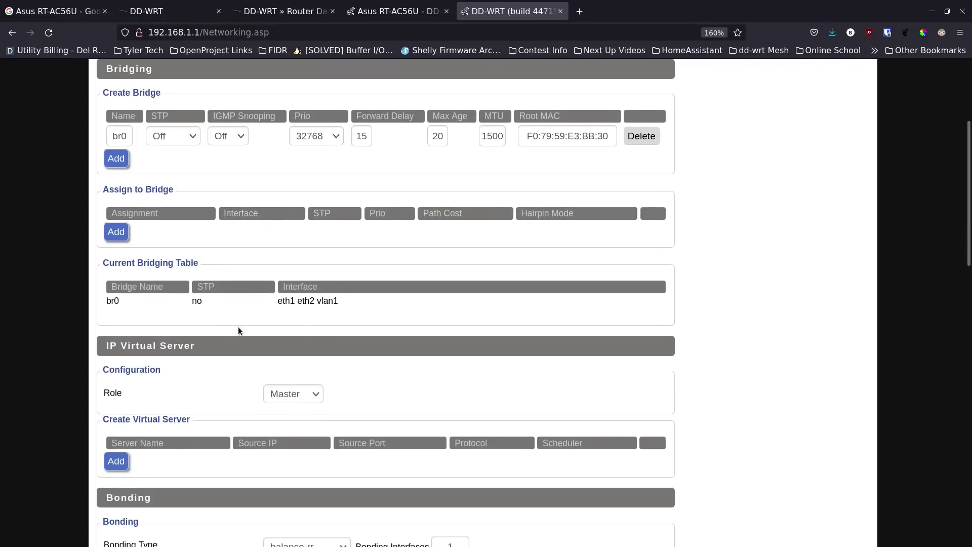
scroll(250, 321, up, 3)
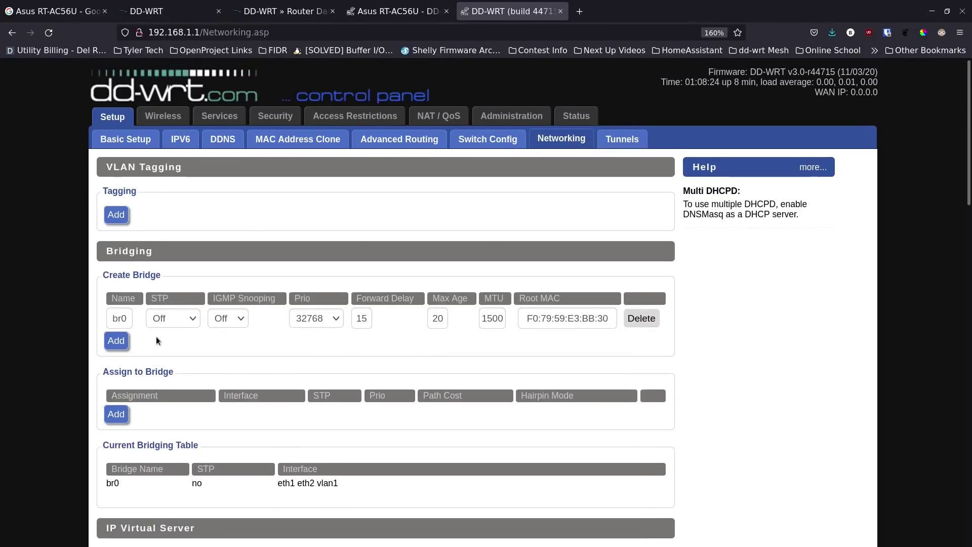
scroll(156, 336, down, 3)
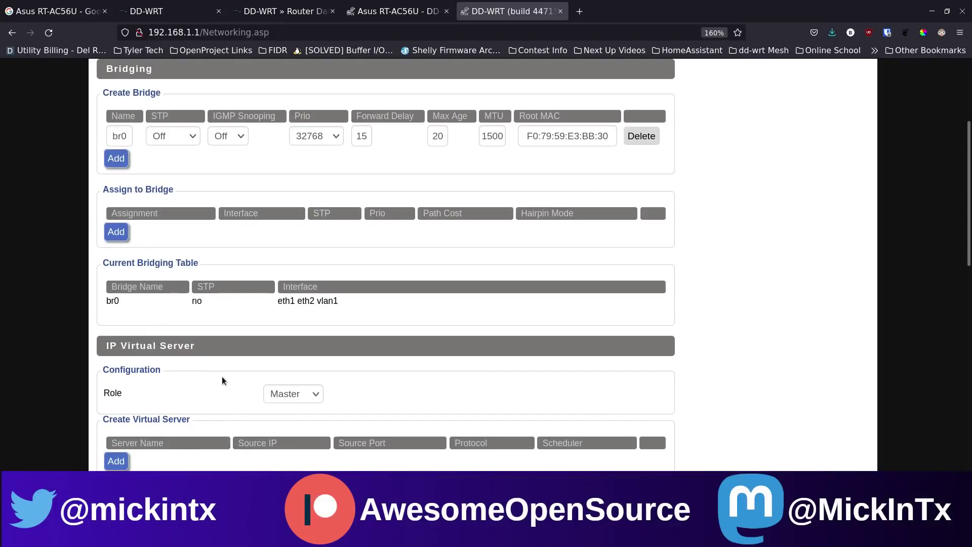
scroll(455, 341, up, 3)
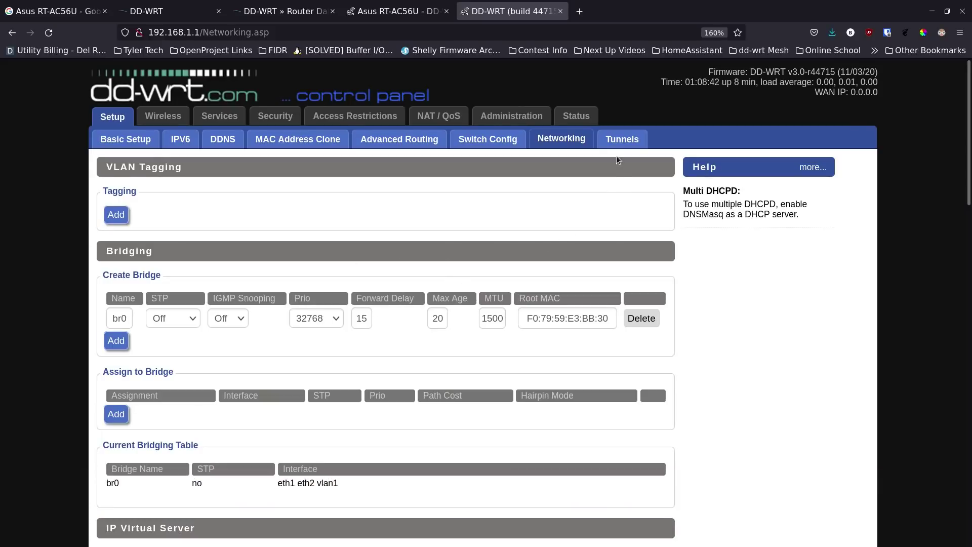
click(621, 143)
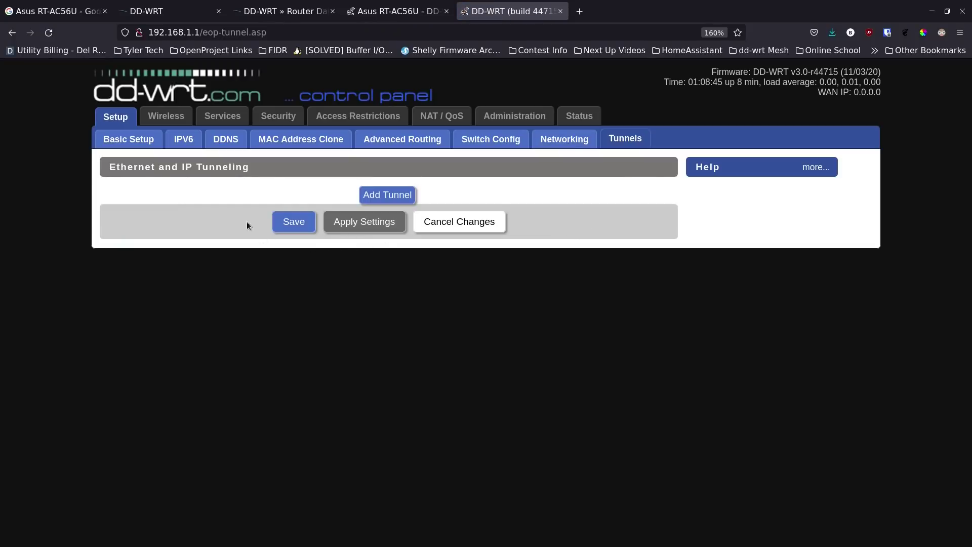
- Set the 2.4 GHz band to N-Only with SSID Test-MacG
click(172, 118)
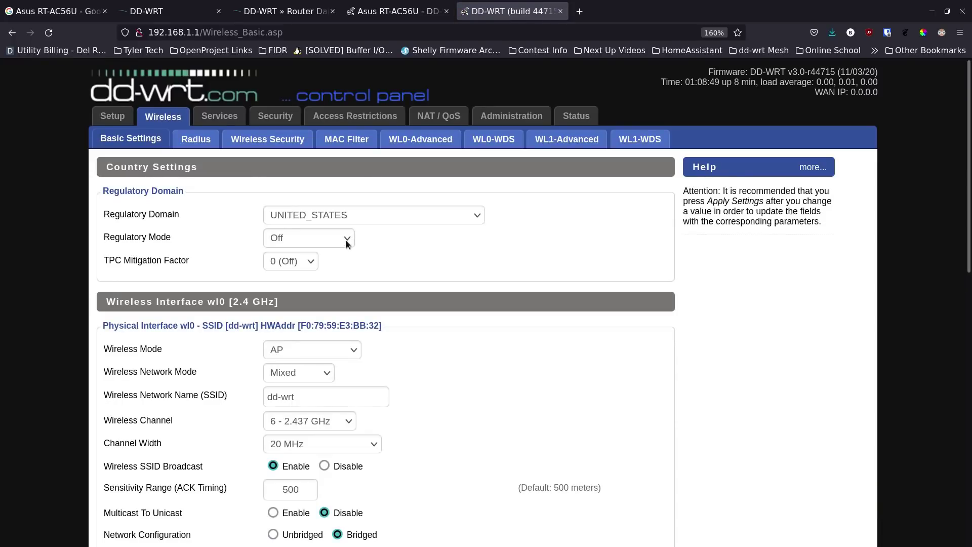
scroll(350, 243, down, 3)
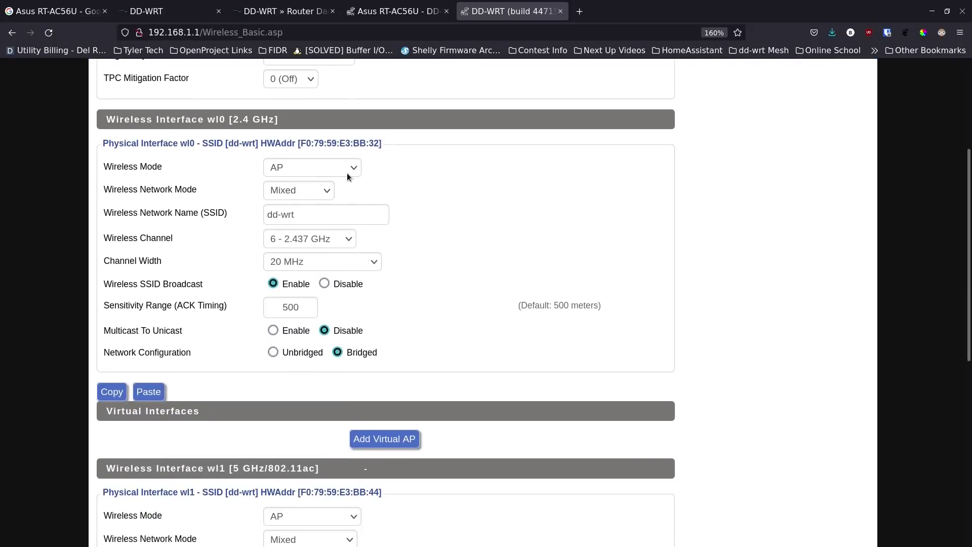
click(328, 192)
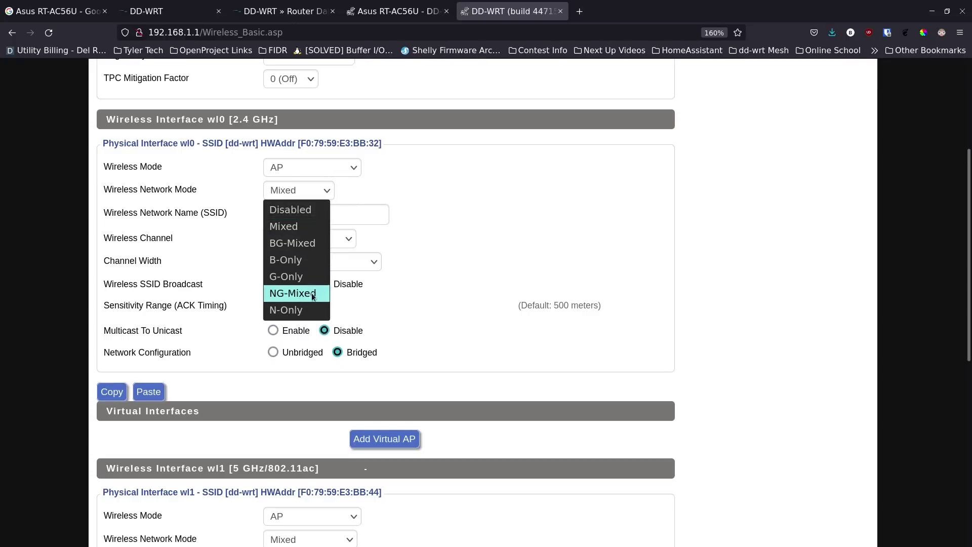
click(306, 310)
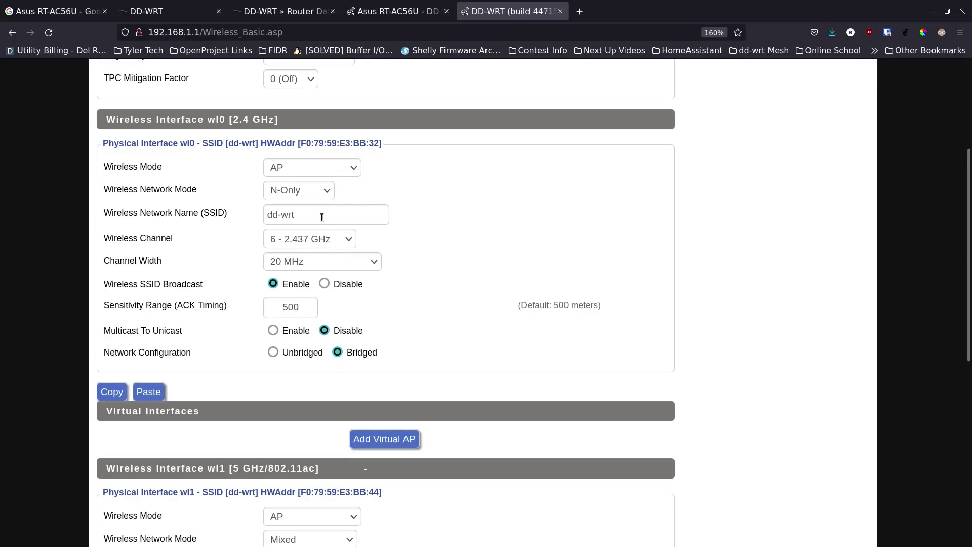
click(342, 218)
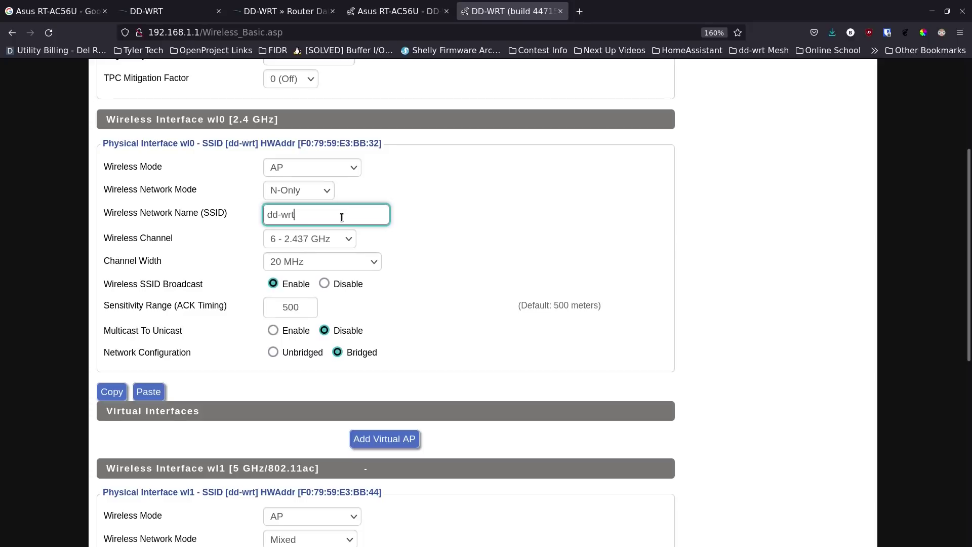
key(ctrl+shift+Left)
key(ctrl+shift+Left)
text(Test-MacG)
- Set 2.4 GHz to channel 1 (2.412 GHz) with 40 MHz HT40 width, then view the router database
click(348, 240)
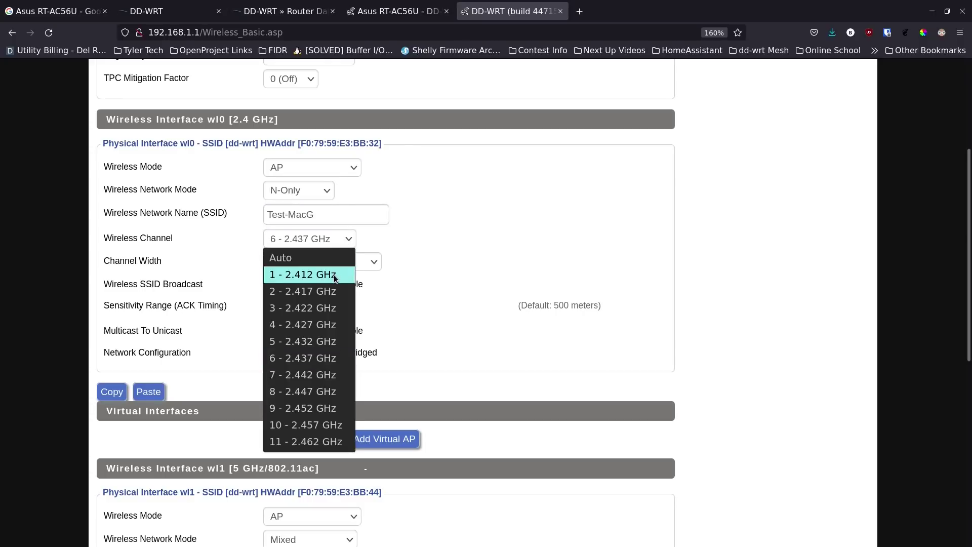
click(334, 276)
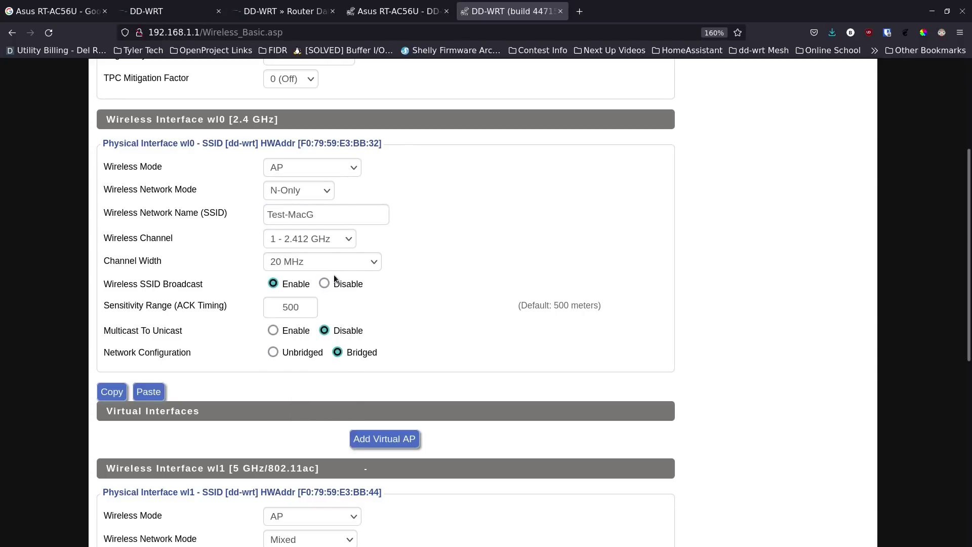
click(337, 266)
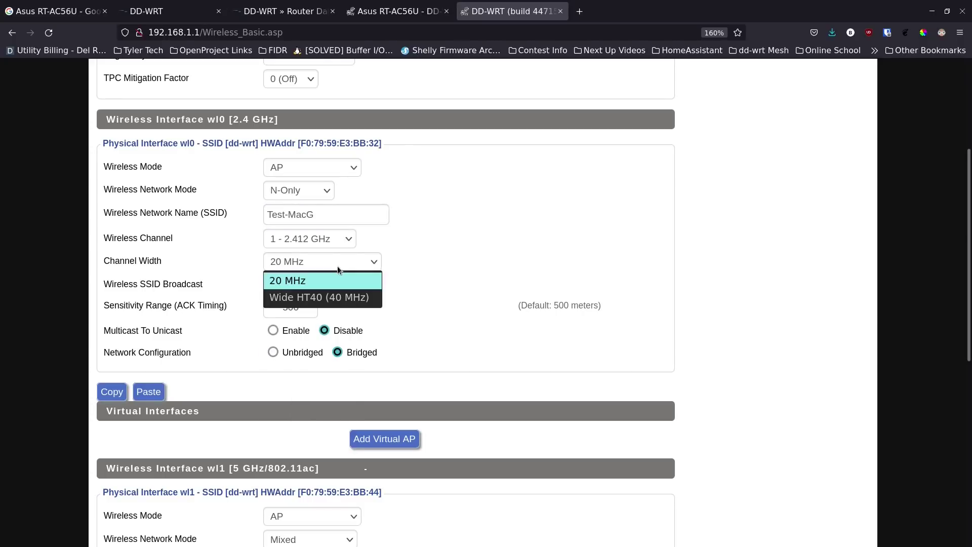
click(327, 298)
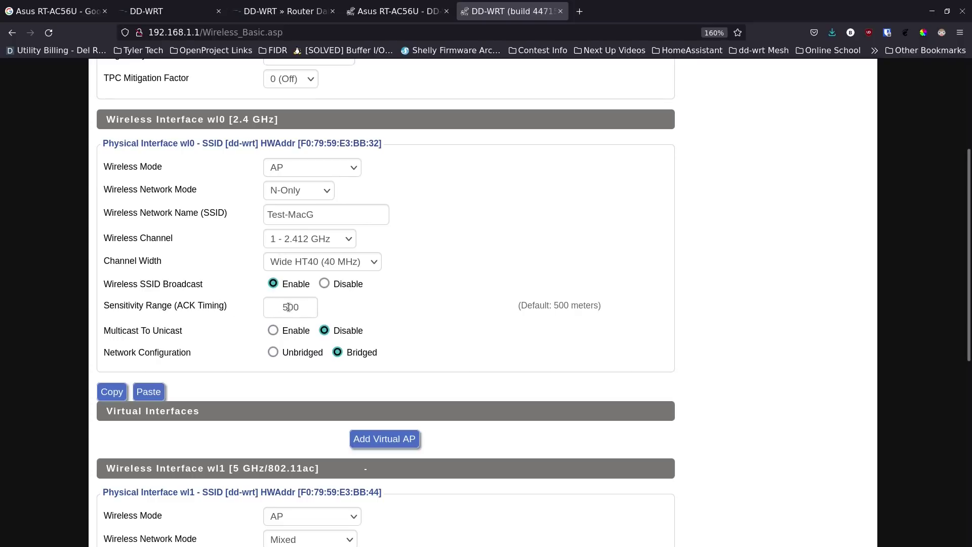
click(270, 11)
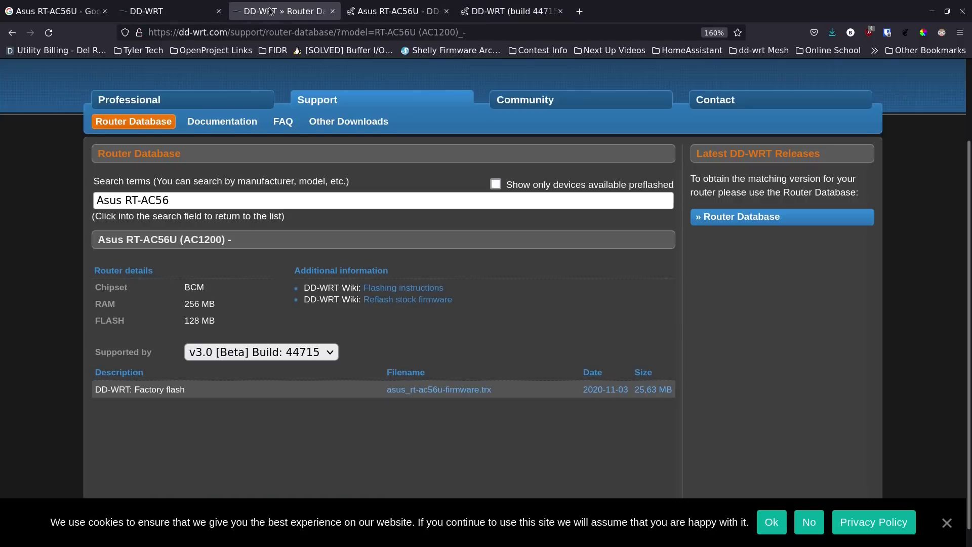
- Scroll through the RT-AC56U wiki article, then switch back to the DD-WRT wireless settings tab
click(399, 6)
scroll(368, 275, down, 10)
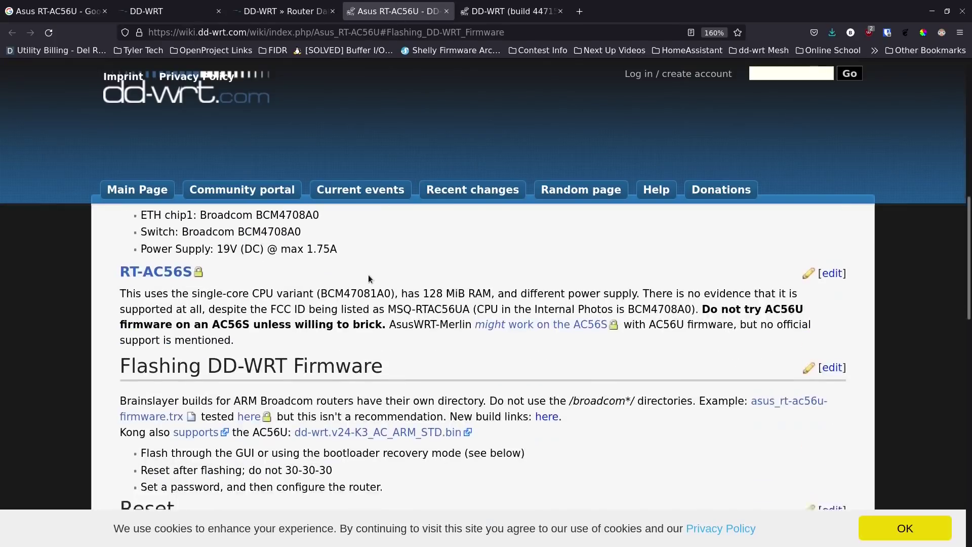
scroll(369, 275, down, 4)
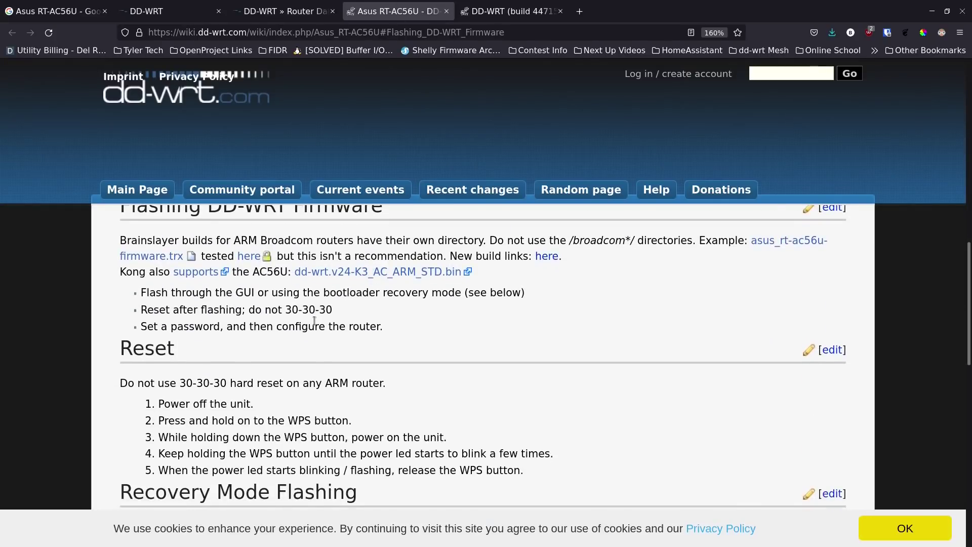
scroll(314, 320, down, 12)
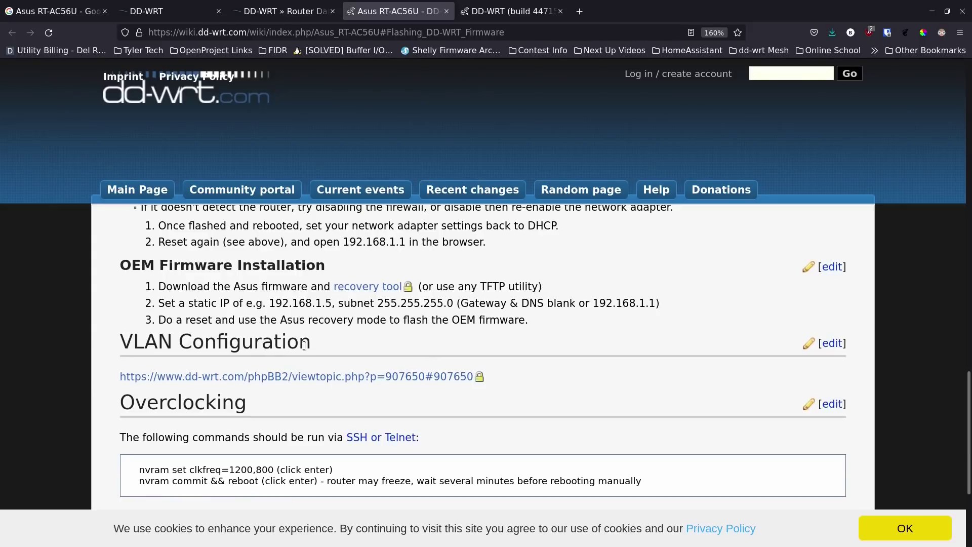
scroll(291, 393, down, 3)
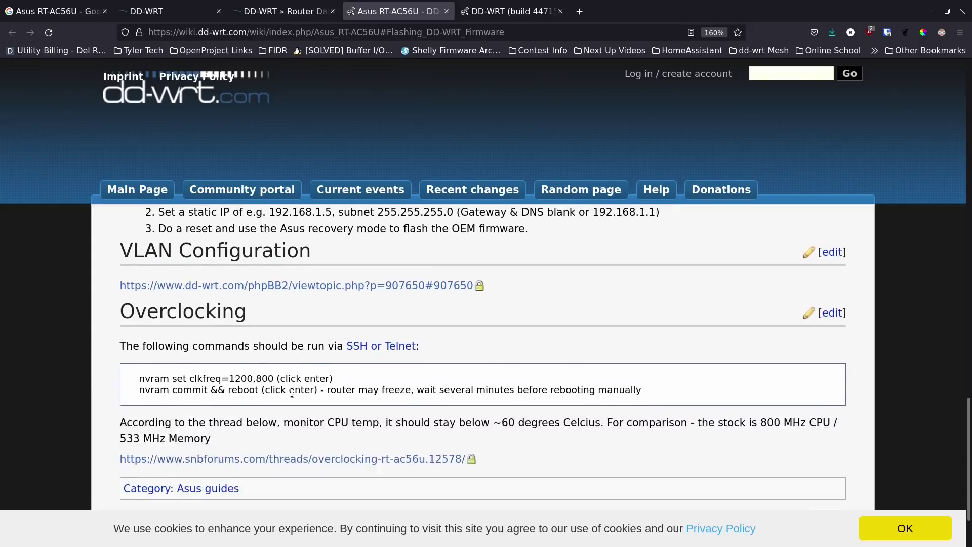
scroll(295, 382, down, 1)
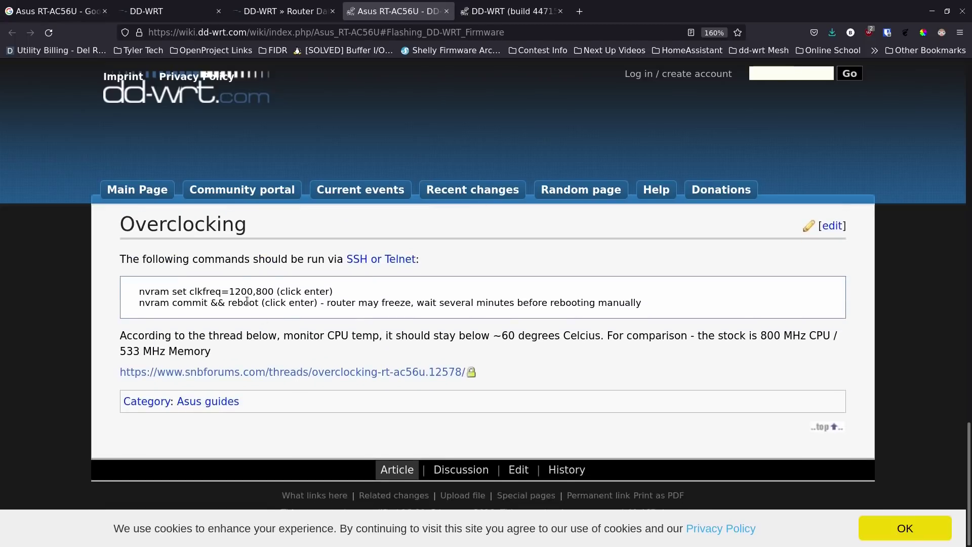
scroll(293, 358, up, 20)
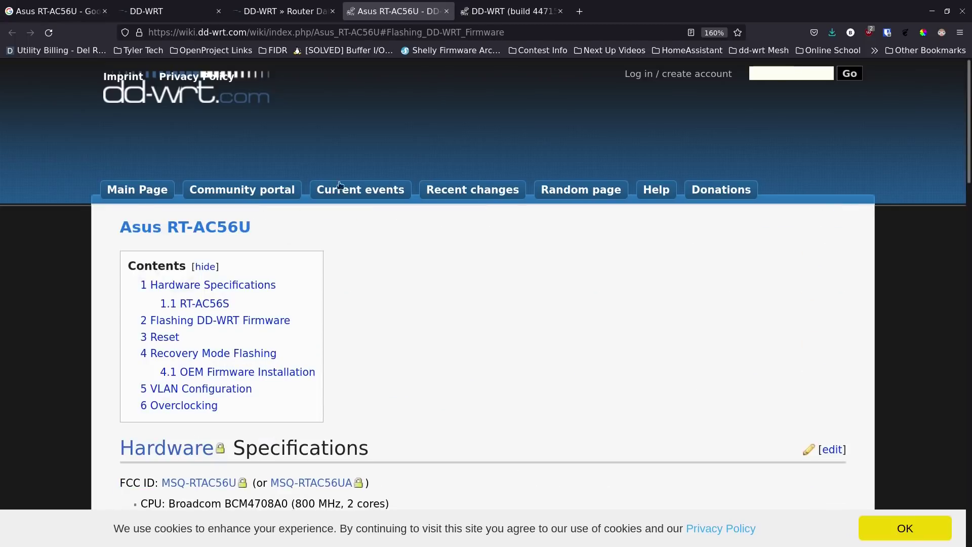
click(496, 12)
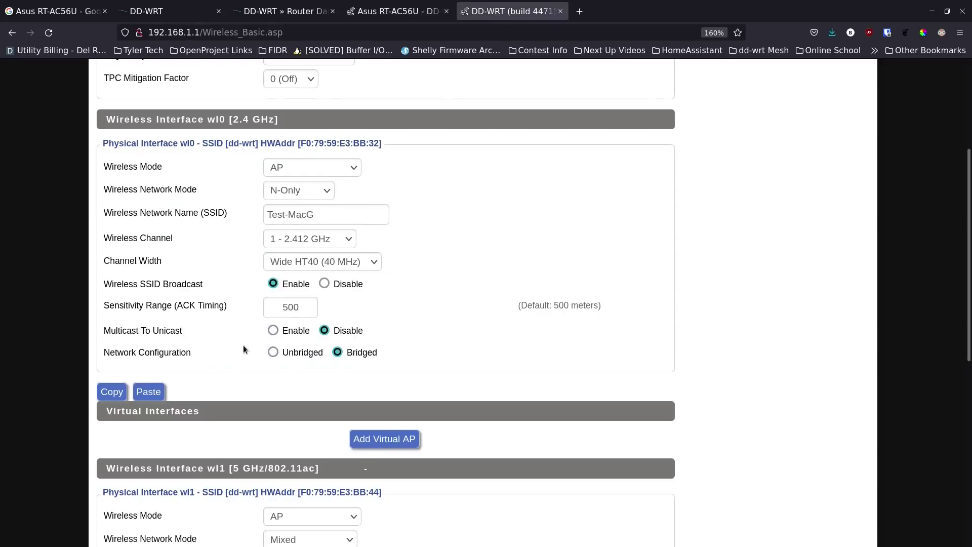
- Save the 2.4 GHz settings: N-Only mode, SSID Test-MacG, channel 1, 40 MHz width
scroll(243, 350, down, 3)
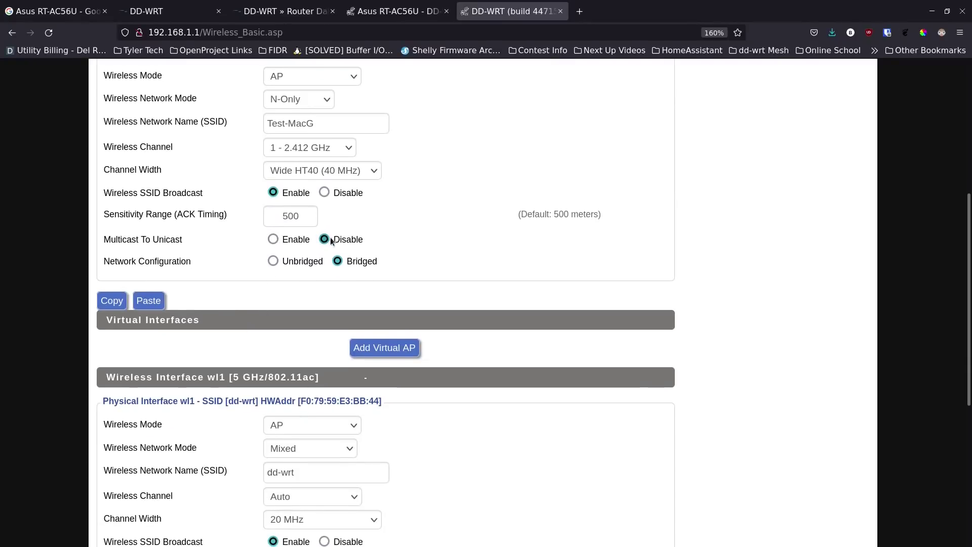
scroll(304, 275, down, 3)
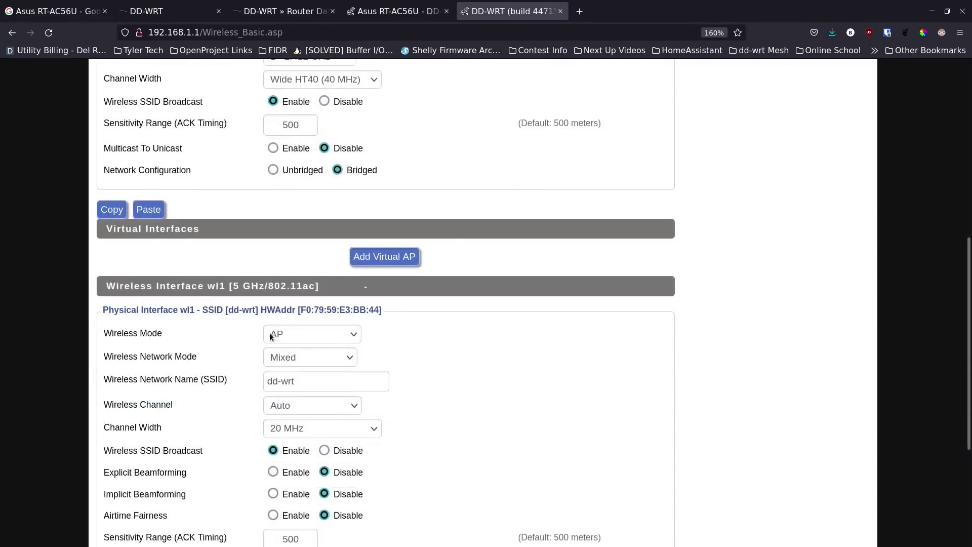
scroll(269, 333, down, 6)
click(292, 510)
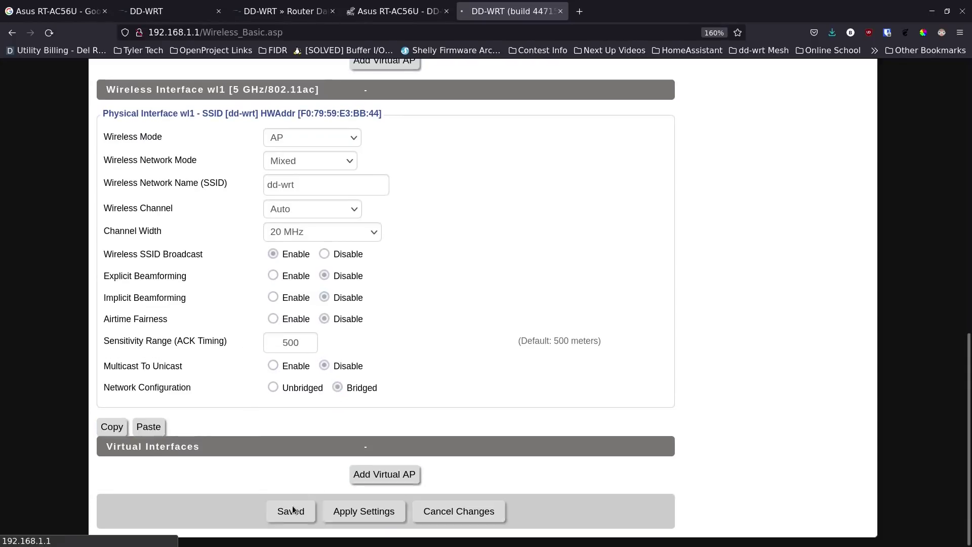
- Set the 5 GHz (wl1) Wireless Network Mode to AC-Only
scroll(241, 358, down, 5)
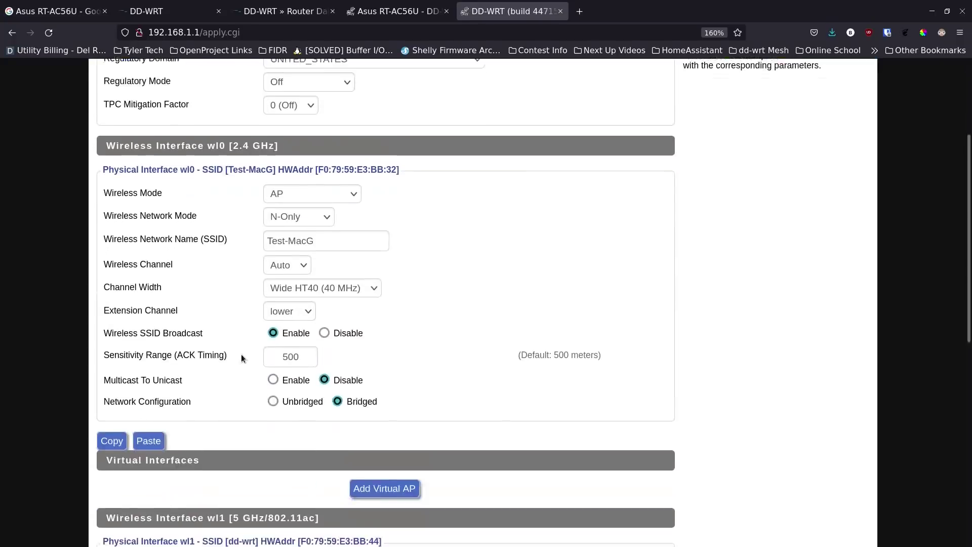
scroll(250, 330, down, 5)
scroll(251, 329, down, 3)
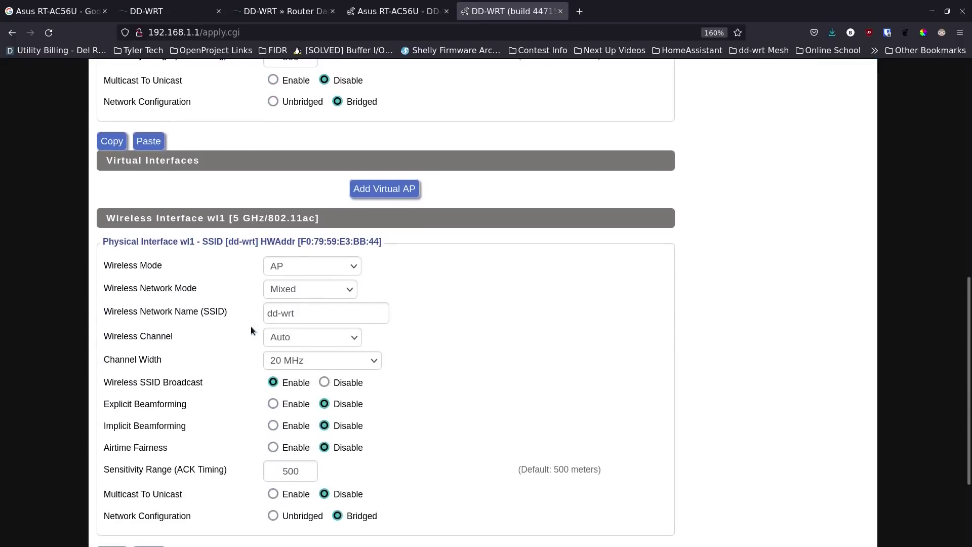
scroll(251, 326, down, 3)
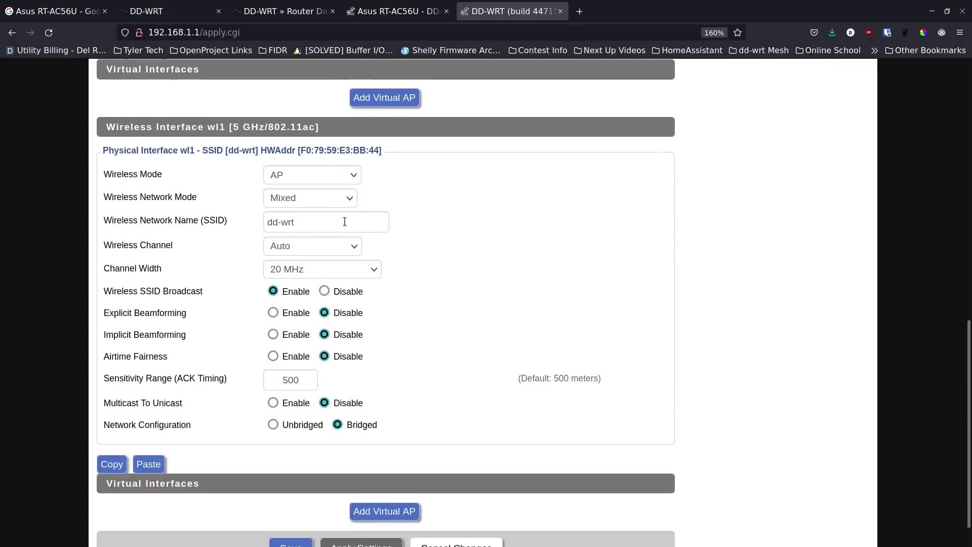
click(350, 200)
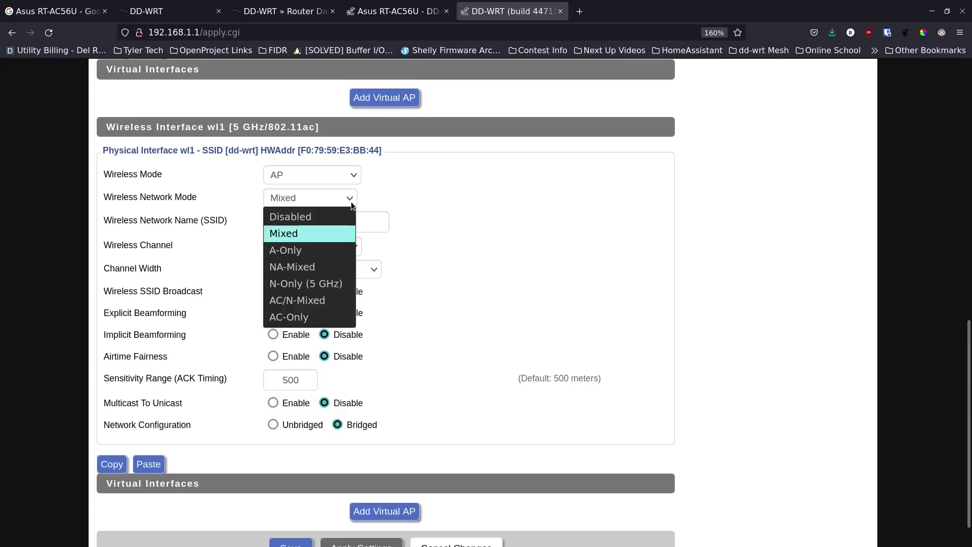
click(320, 317)
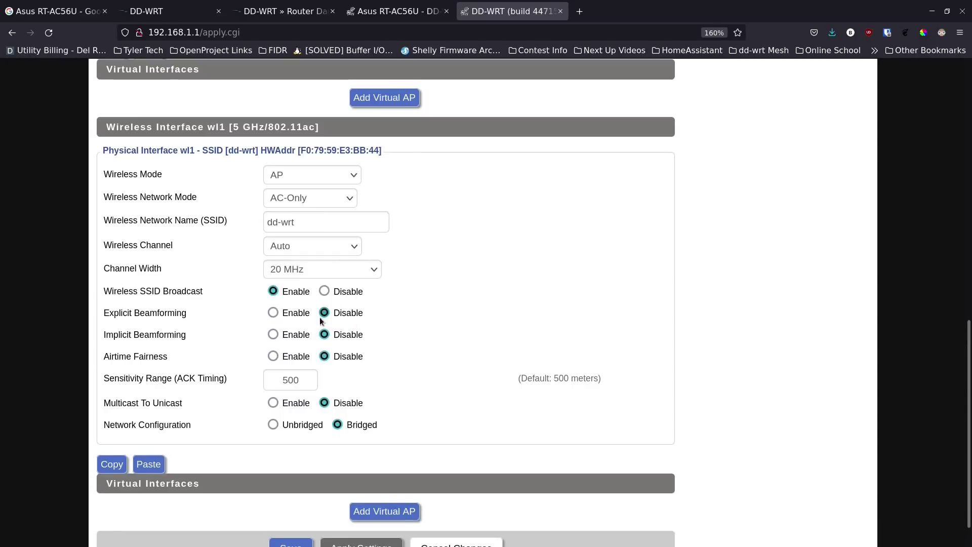
- Rename the 5 GHz SSID from dd-wrt to Test-MacG-5Ghz
click(311, 224)
triple_click(314, 223)
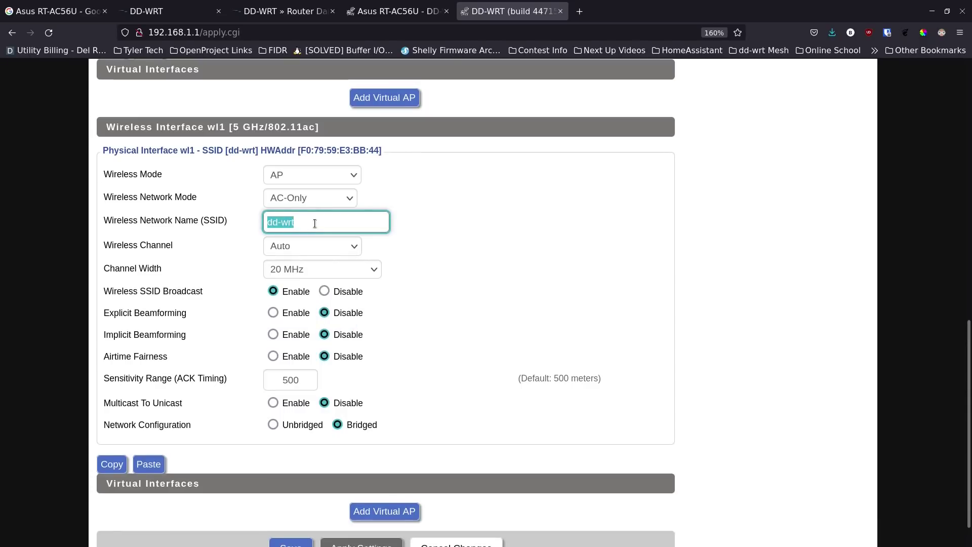
text(Test-mac)
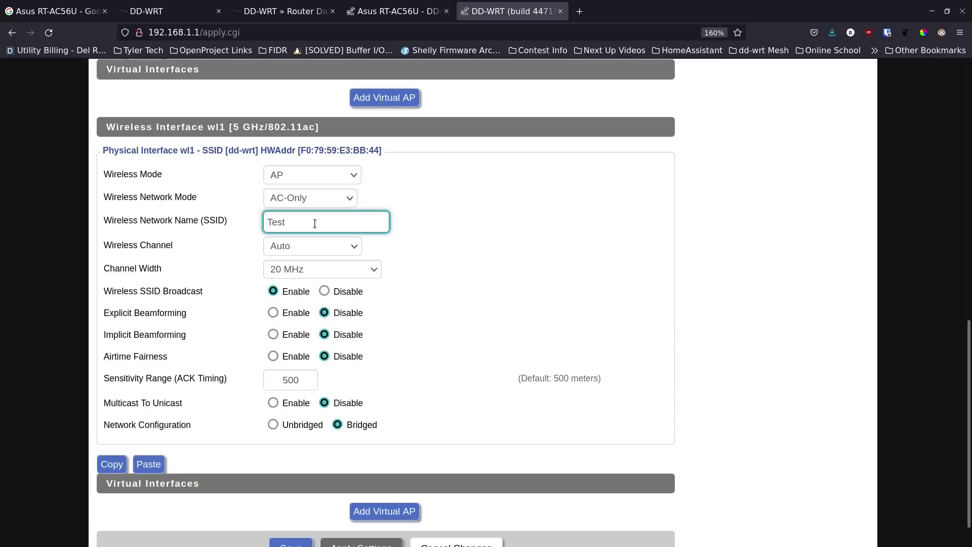
key(BackSpace)
key(BackSpace)
key(BackSpace)
text(MacG)
text(5Ghz)
click(315, 223)
text(-)
- Keep channel on Auto, set channel width to Wide HT40 (40 MHz), and save
click(282, 247)
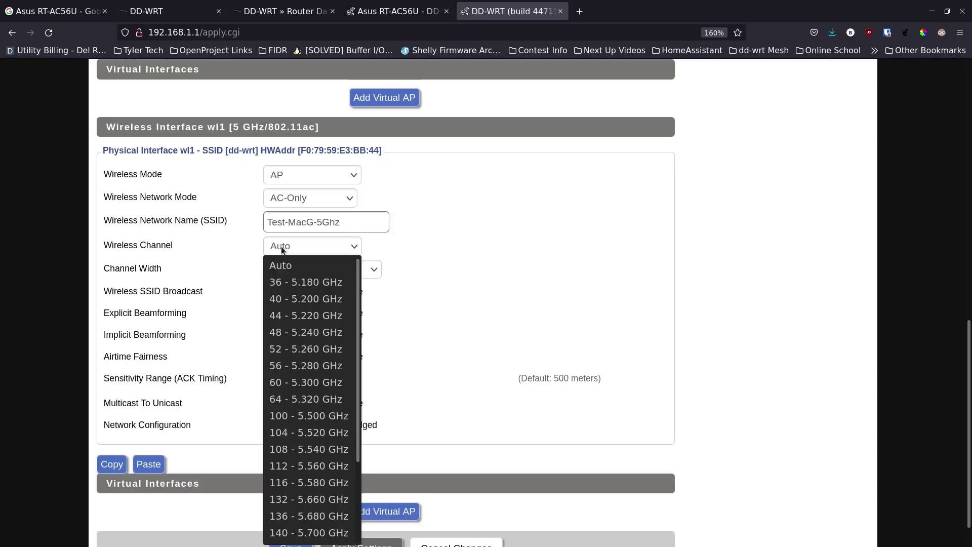
click(231, 261)
click(327, 268)
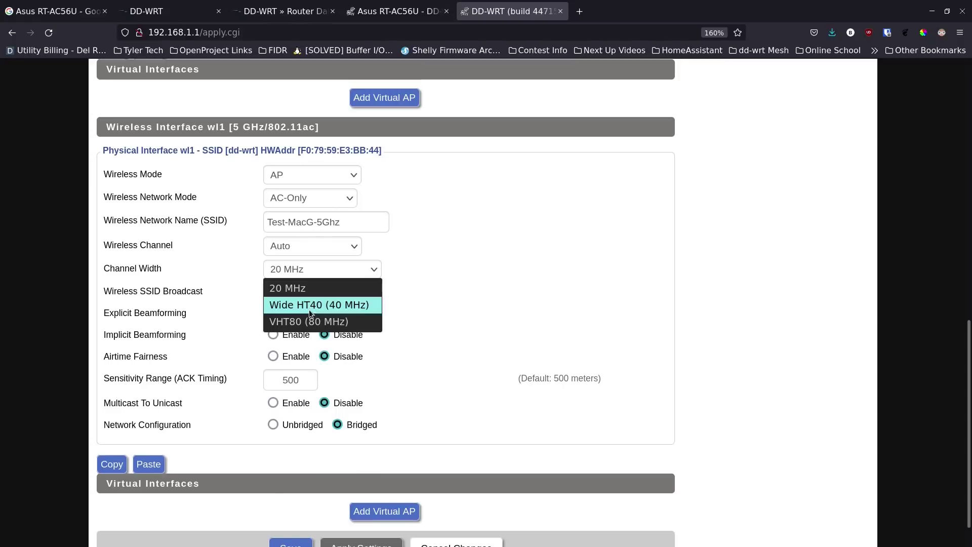
click(290, 306)
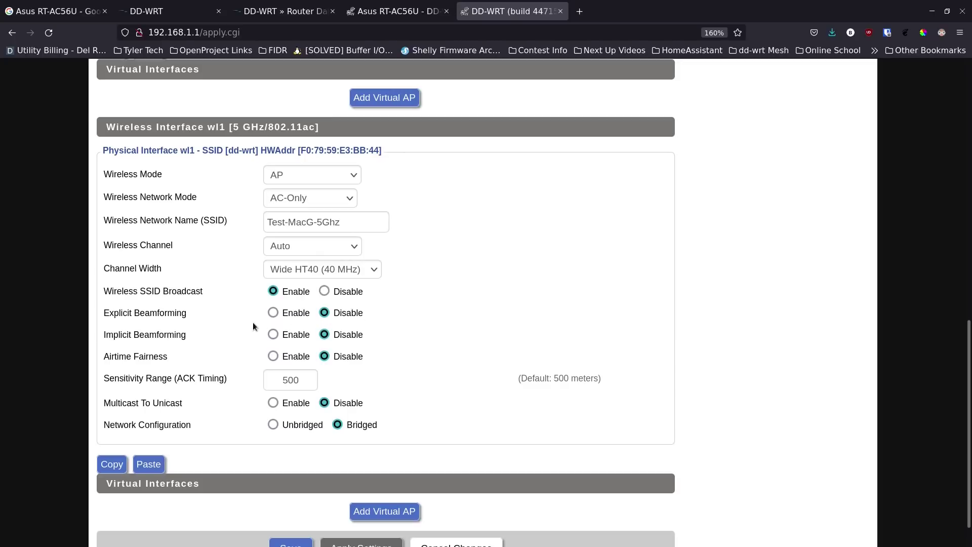
scroll(235, 356, down, 1)
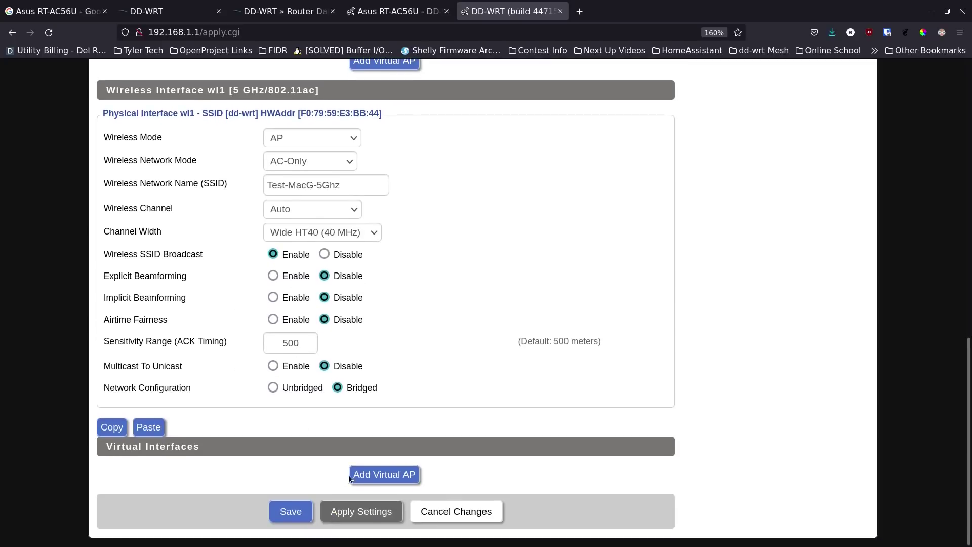
click(291, 511)
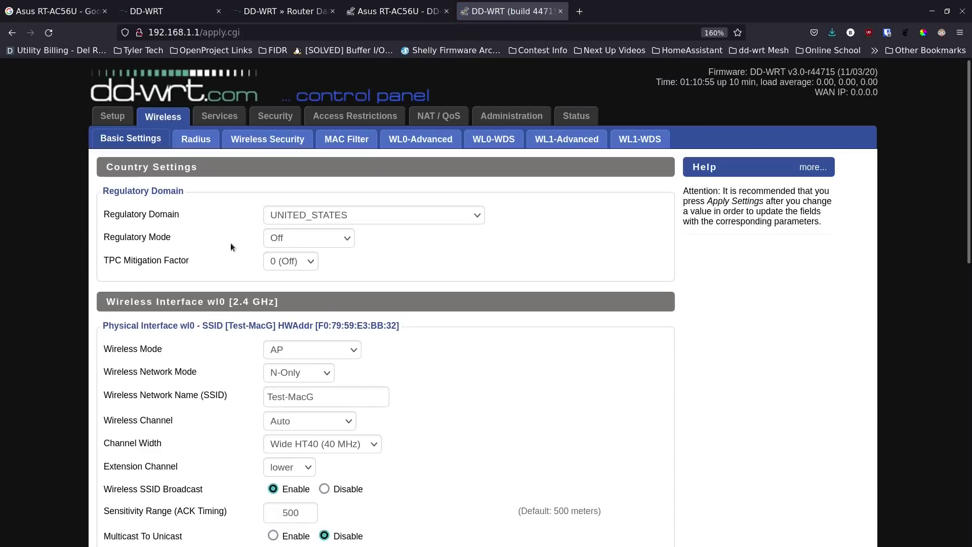
- Secure the 2.4 GHz band with WPA2-PSK, CCMP-128 (AES) and a shared key, and save
click(261, 142)
click(306, 216)
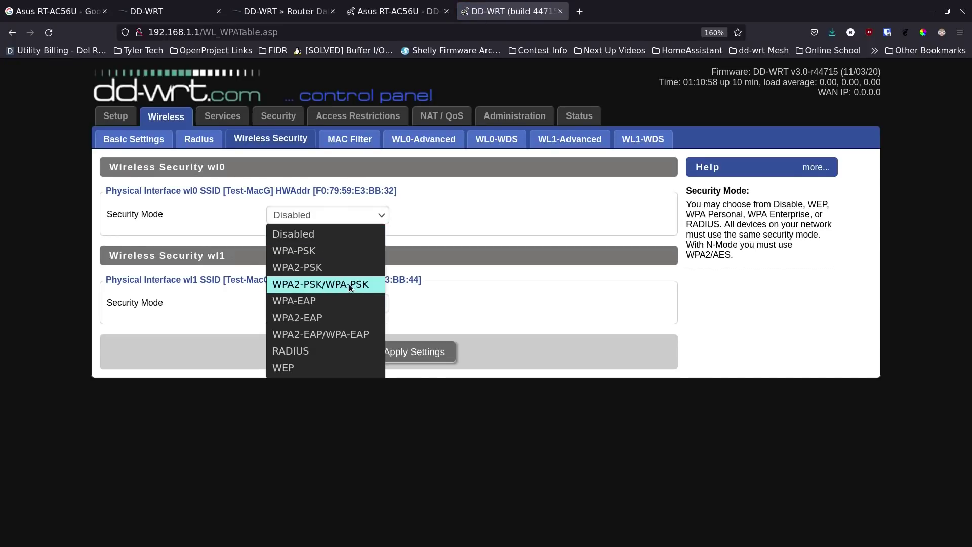
click(324, 269)
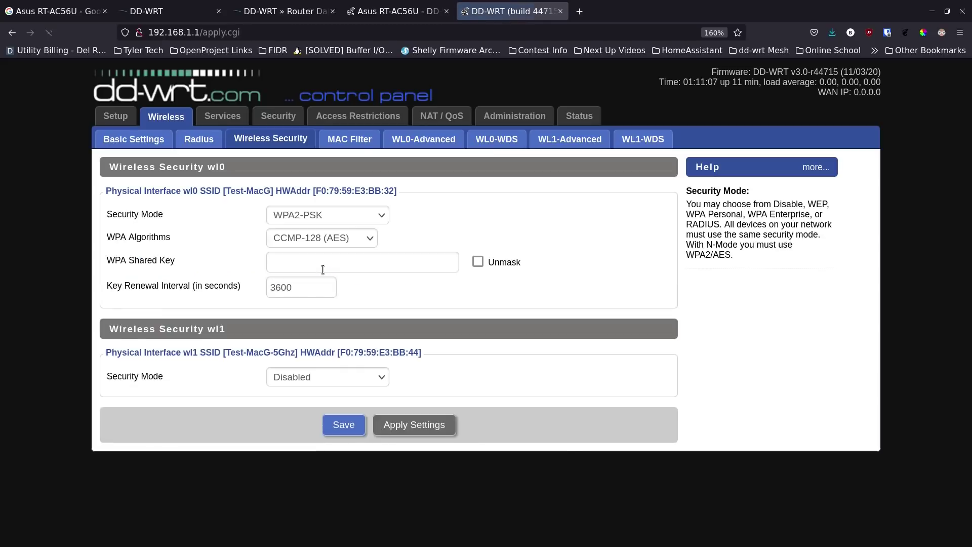
click(338, 239)
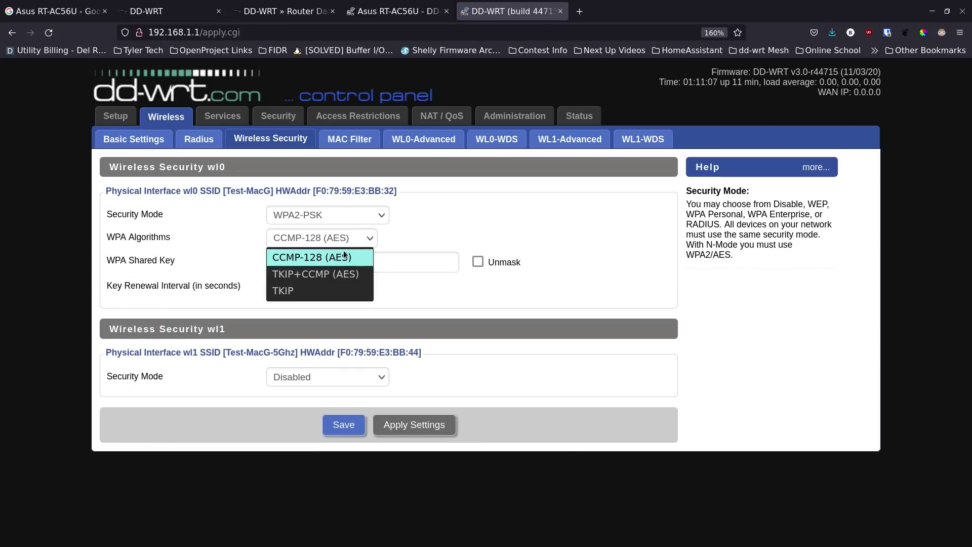
click(353, 260)
click(354, 263)
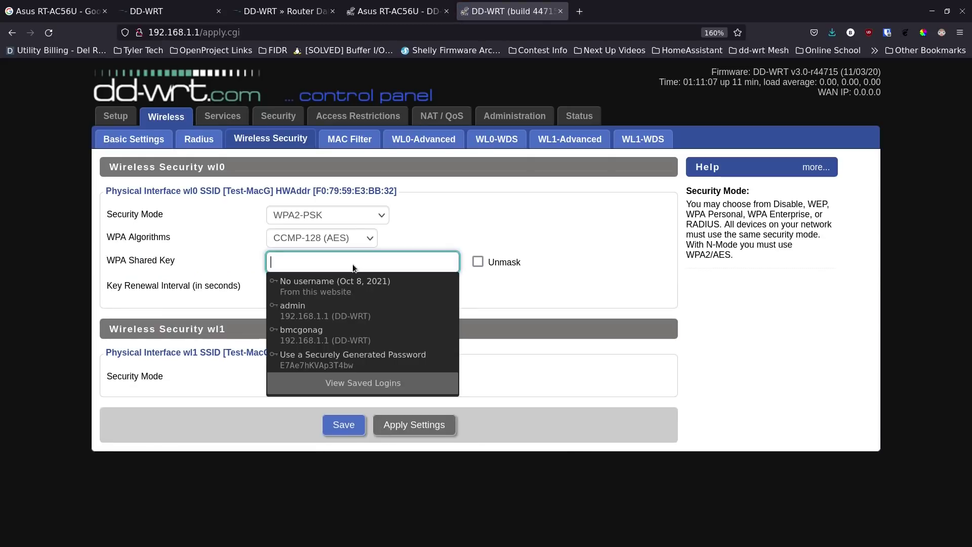
text(••••••••••••)
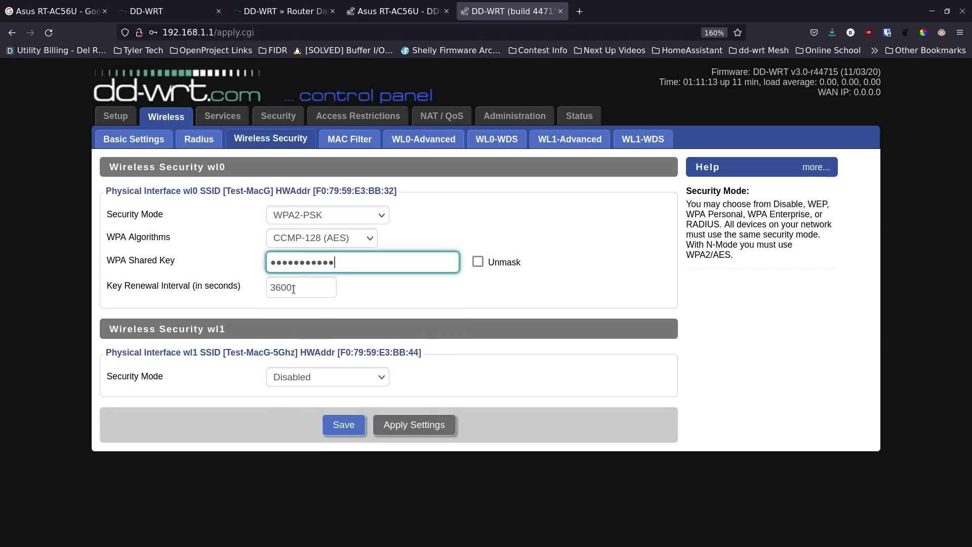
click(335, 424)
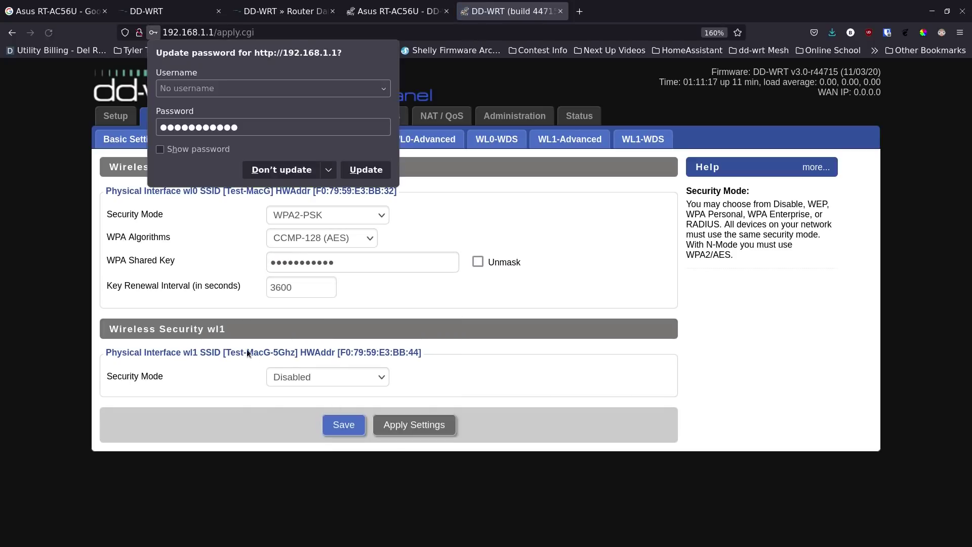
click(297, 174)
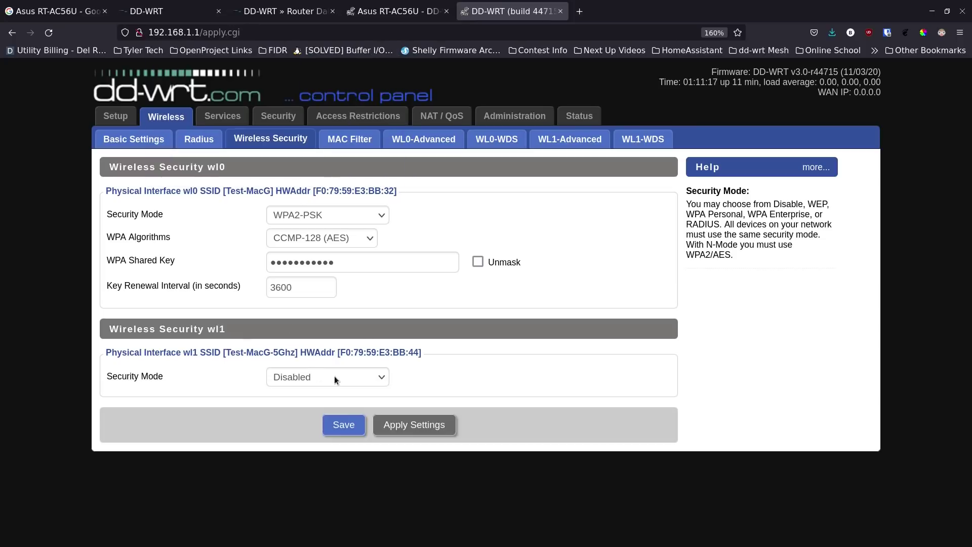
- Set the 5 GHz band to WPA2-PSK with its shared key, save, then apply settings
click(339, 374)
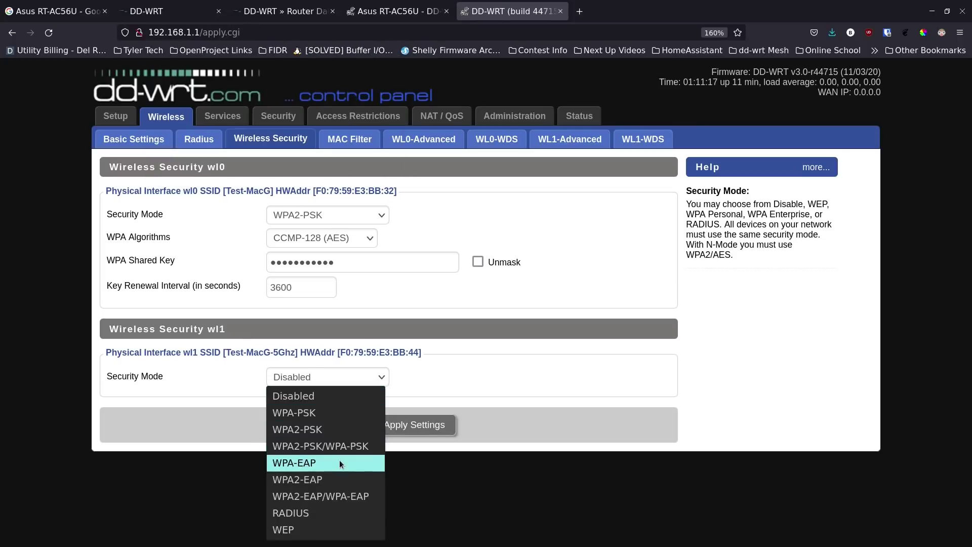
click(336, 433)
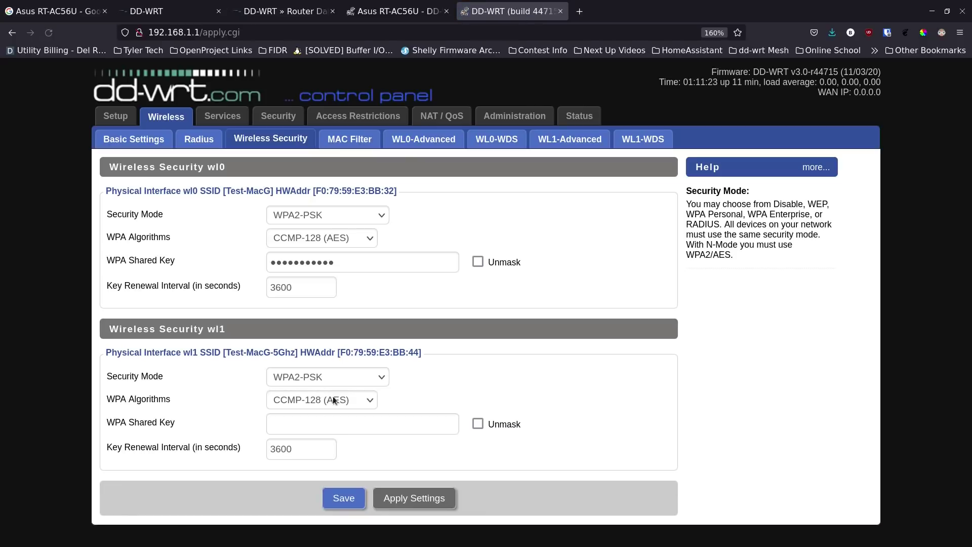
click(336, 423)
text(••••••••••)
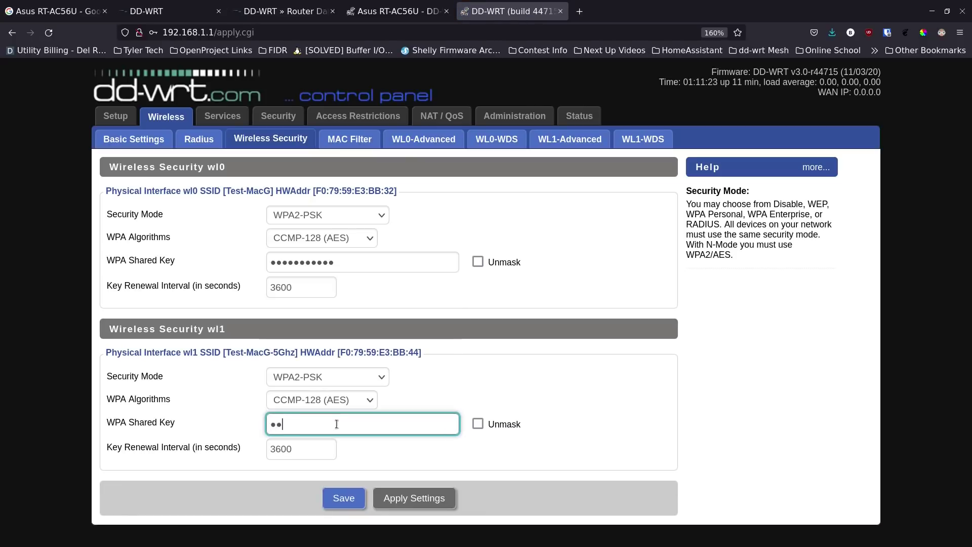
text(•)
click(345, 498)
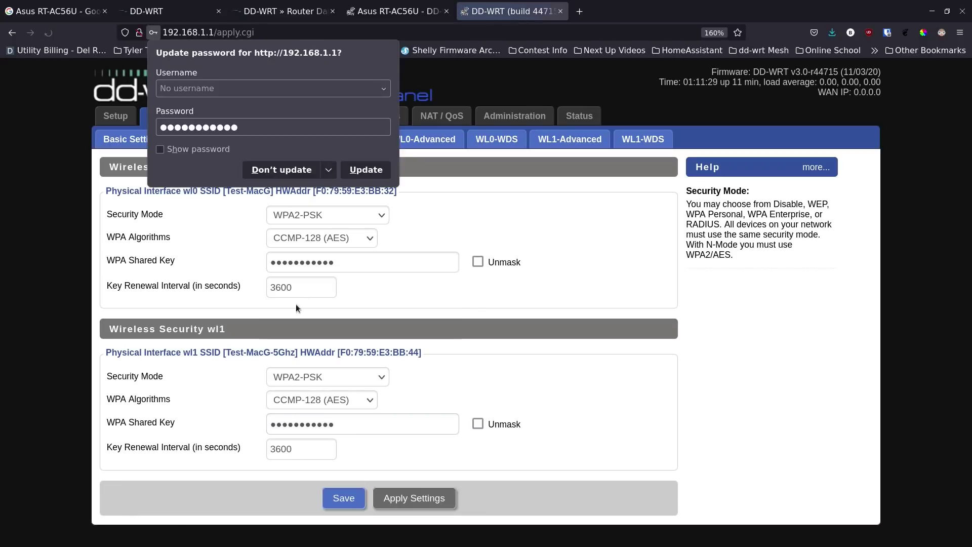
click(282, 170)
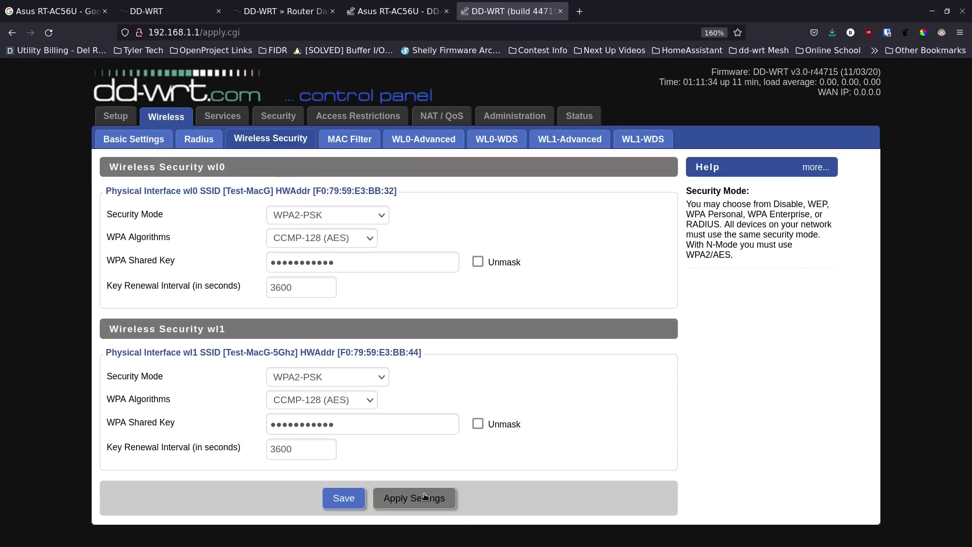
click(426, 496)
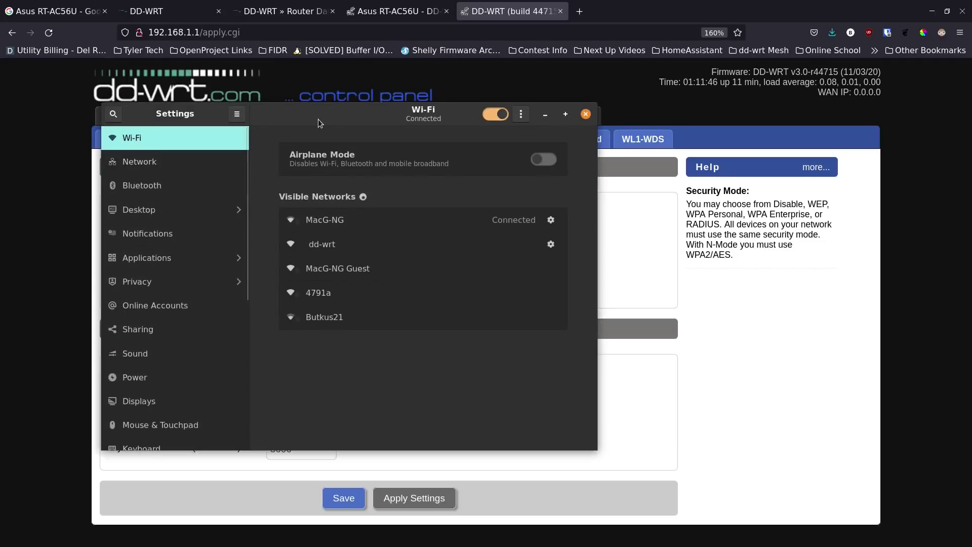
- Toggle Wi-Fi off and on in GNOME Settings to see Test-MacG and Test-MacG-5Ghz, then close it
drag(318, 120, 359, 123)
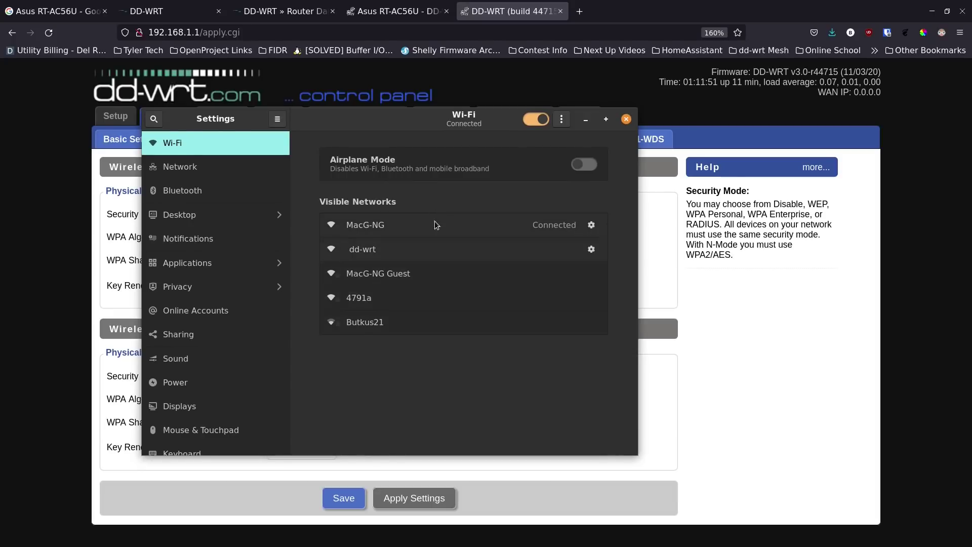
click(536, 120)
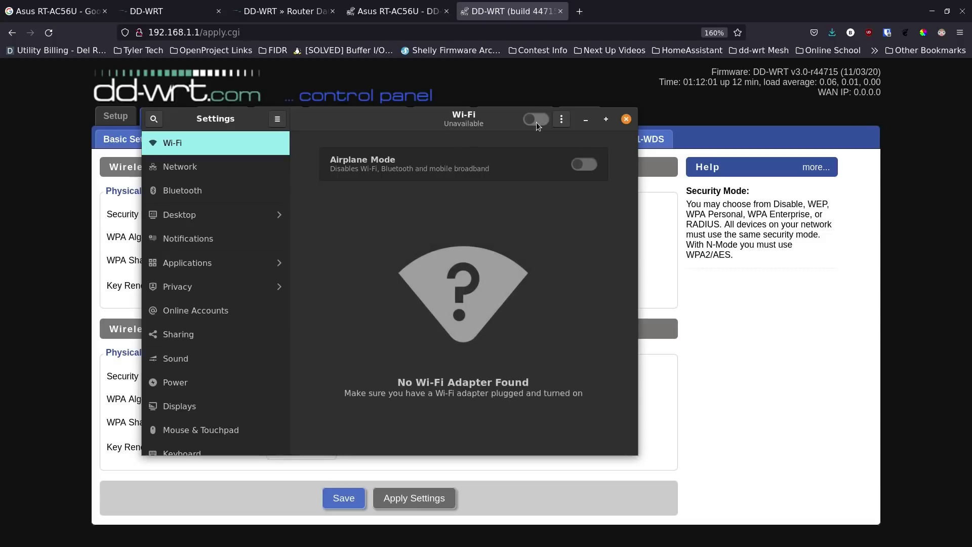
click(536, 122)
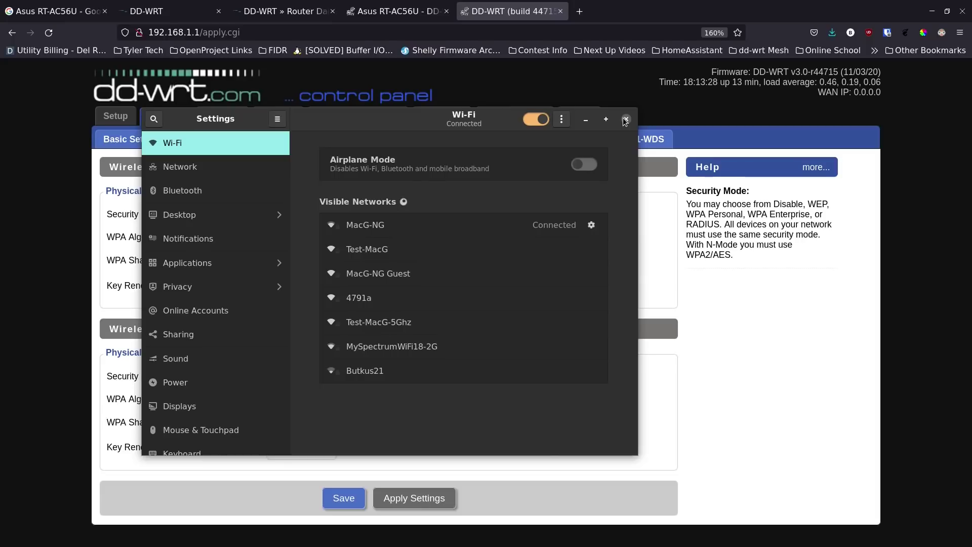
click(625, 118)
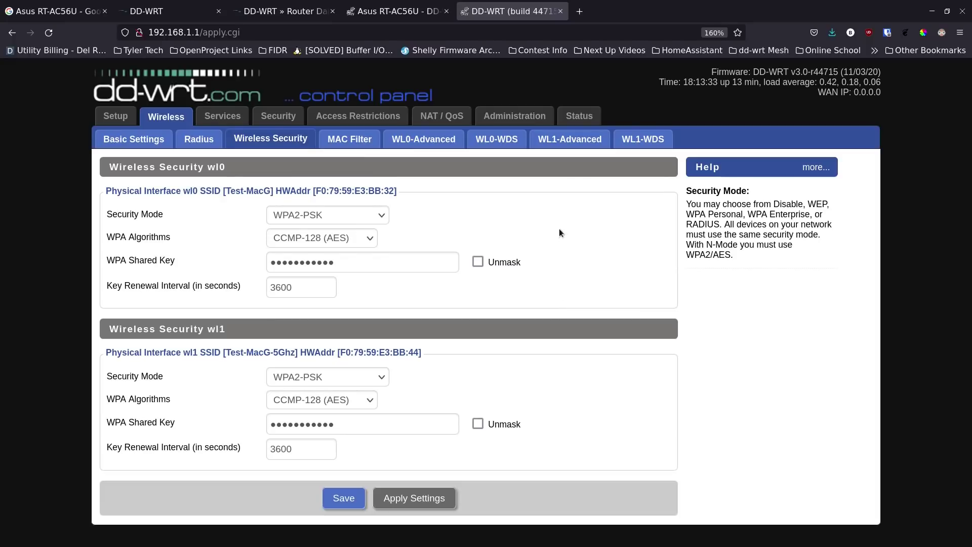
- Review the router status overview and the LAN status with DHCP clients
click(576, 116)
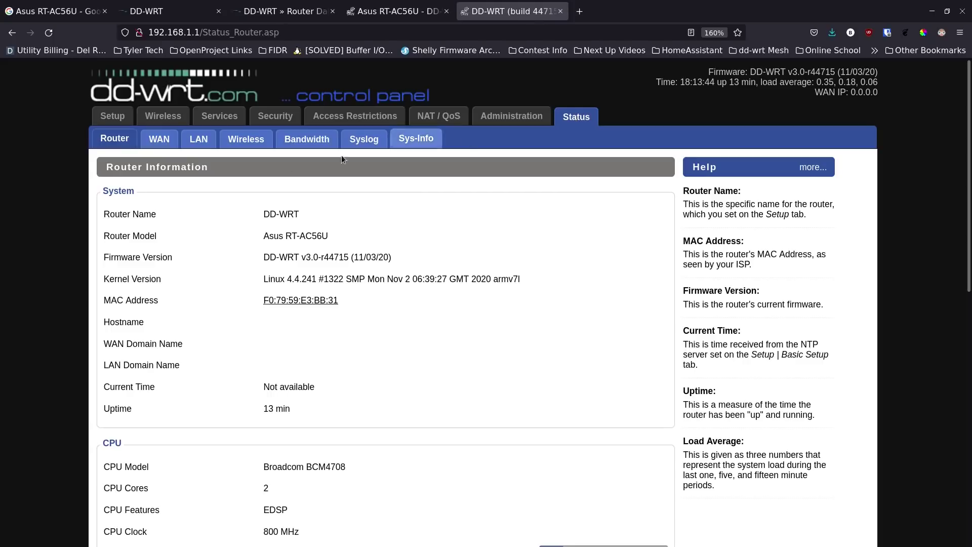
click(199, 140)
scroll(239, 305, down, 3)
scroll(240, 307, down, 1)
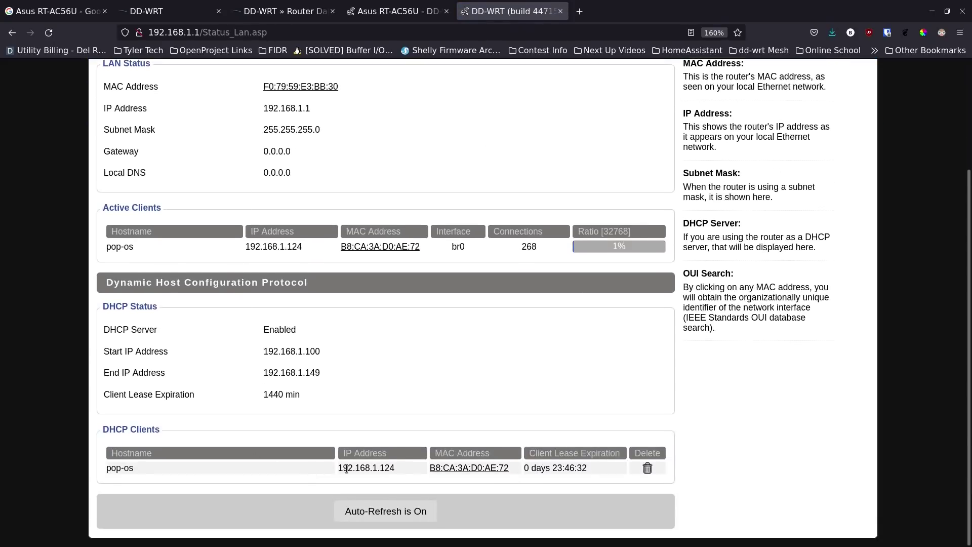
scroll(286, 452, up, 4)
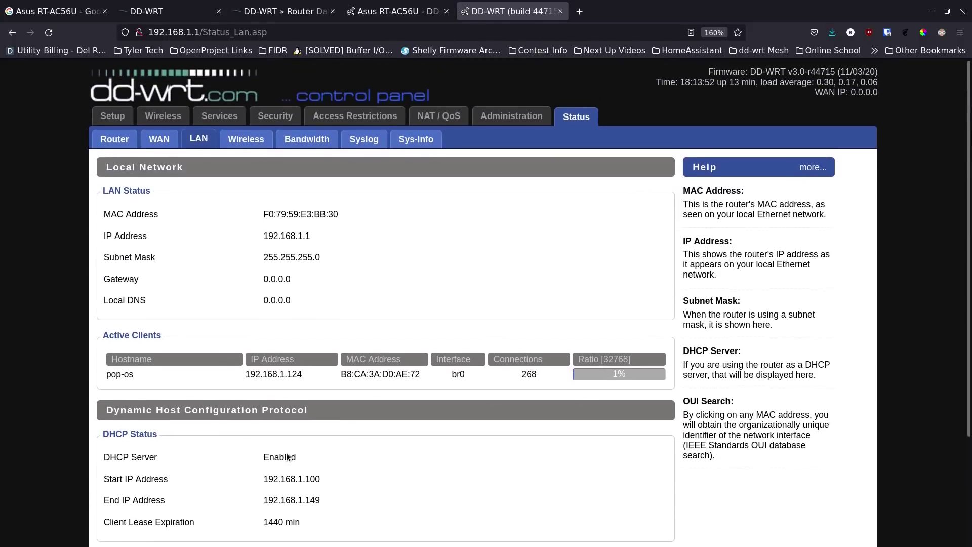
- Review WAN status, then wireless status showing Test-MacG N-Only with WPA2-PSK
click(162, 147)
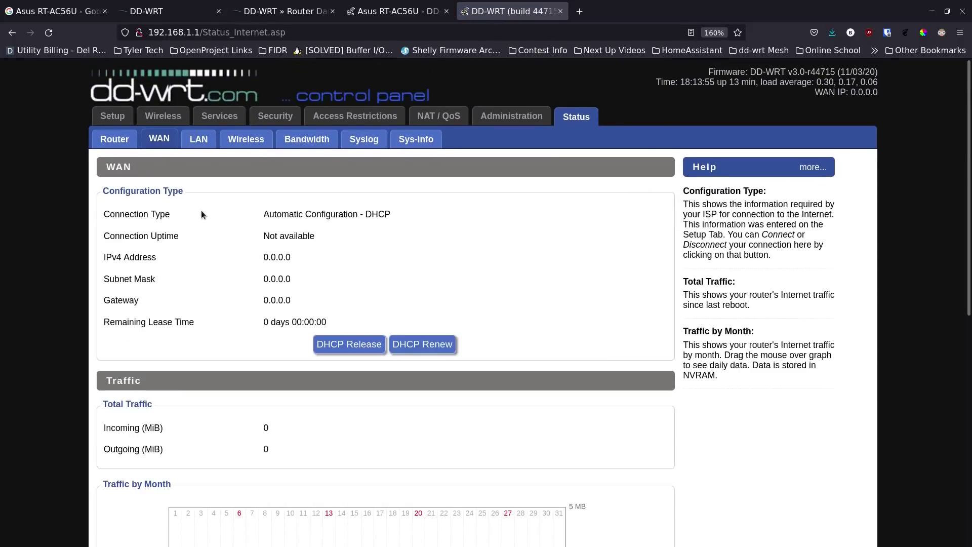
scroll(217, 266, down, 5)
scroll(217, 267, down, 2)
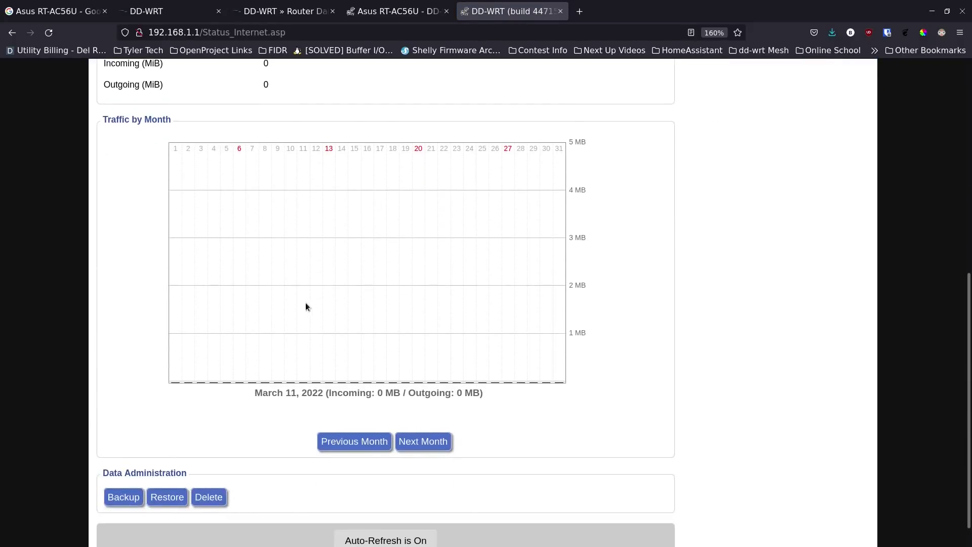
scroll(220, 339, down, 1)
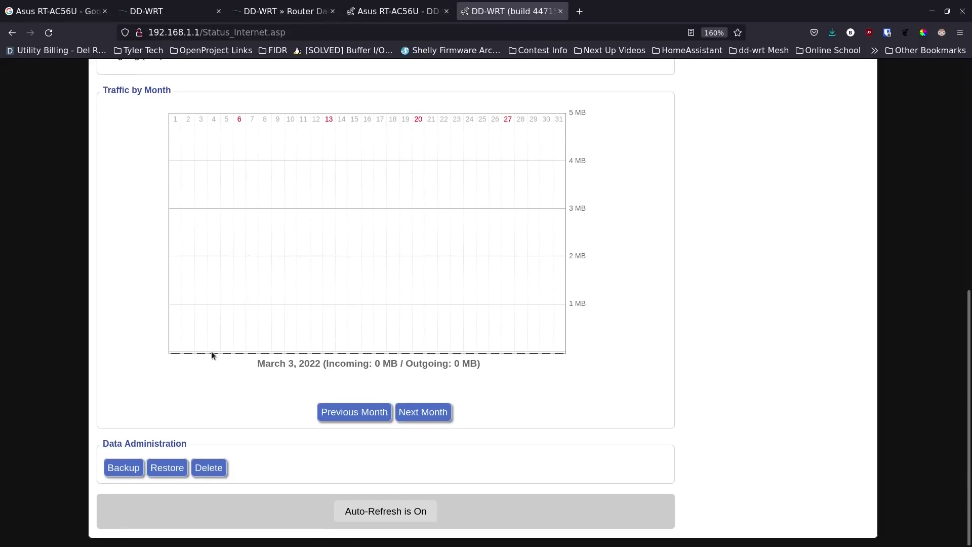
scroll(228, 376, up, 3)
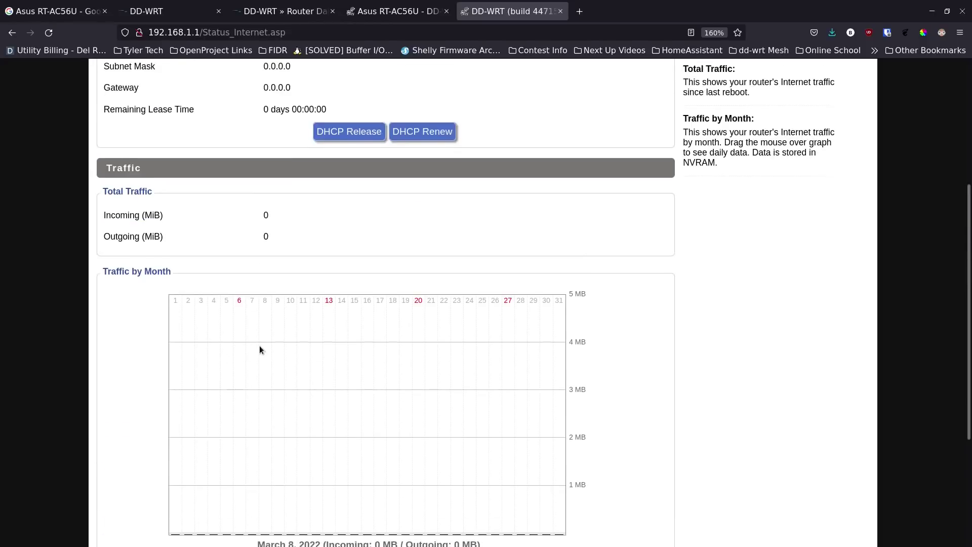
scroll(259, 349, down, 2)
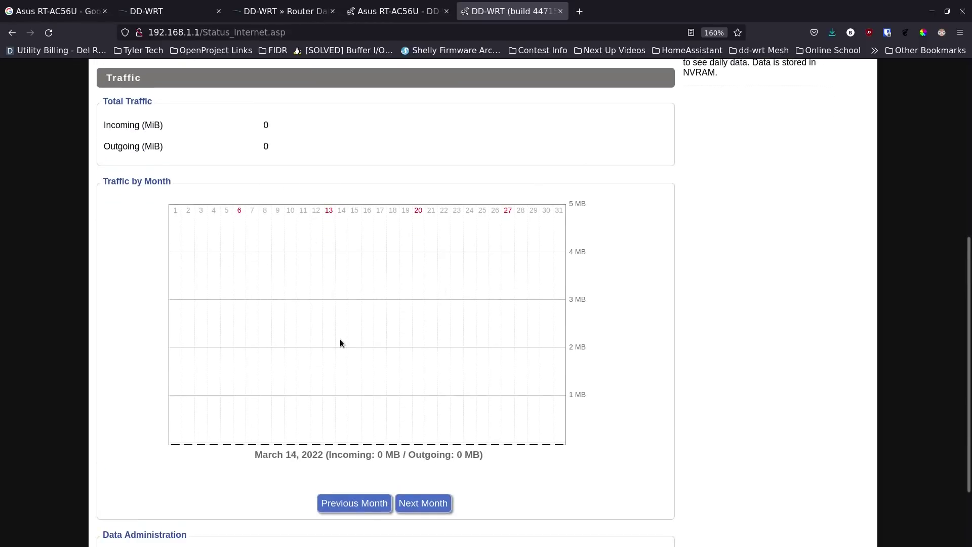
scroll(339, 343, up, 5)
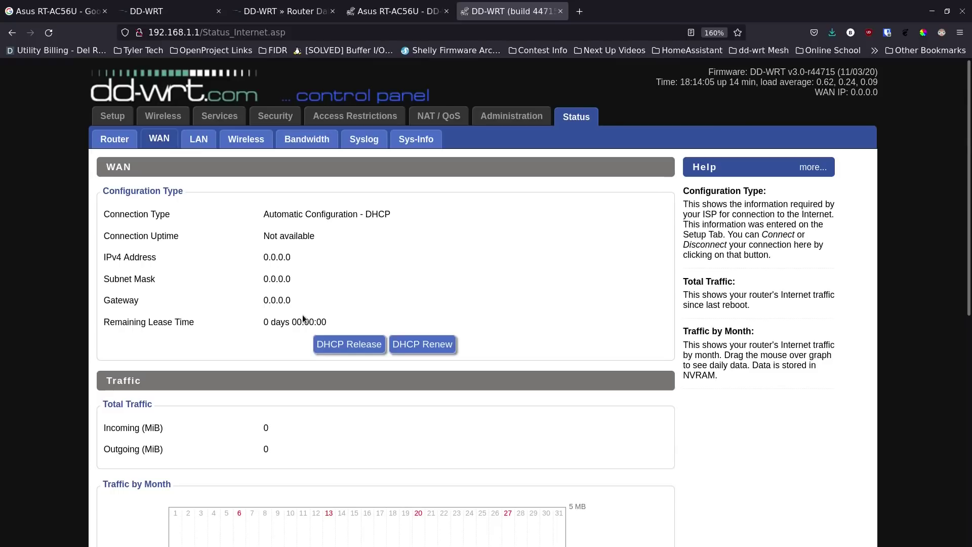
click(246, 139)
scroll(220, 278, down, 3)
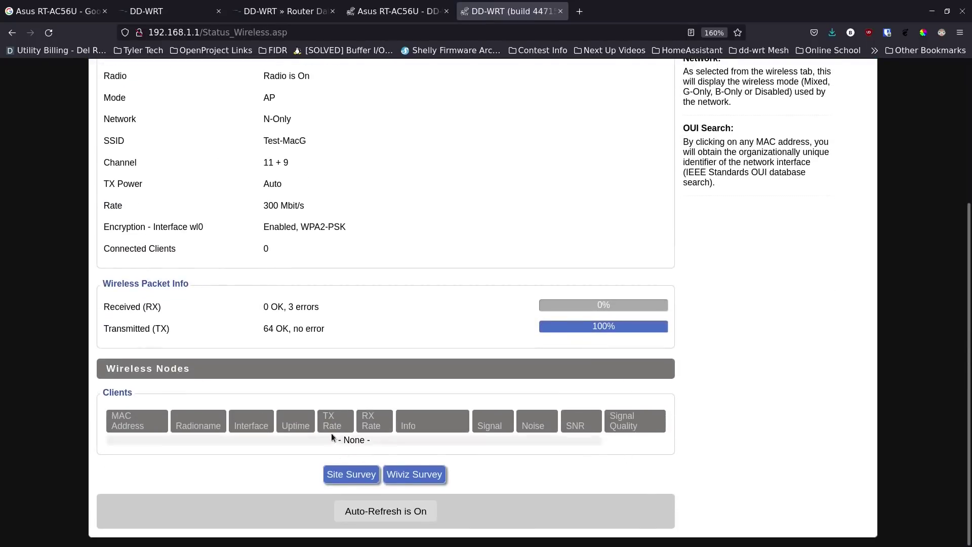
scroll(331, 433, up, 3)
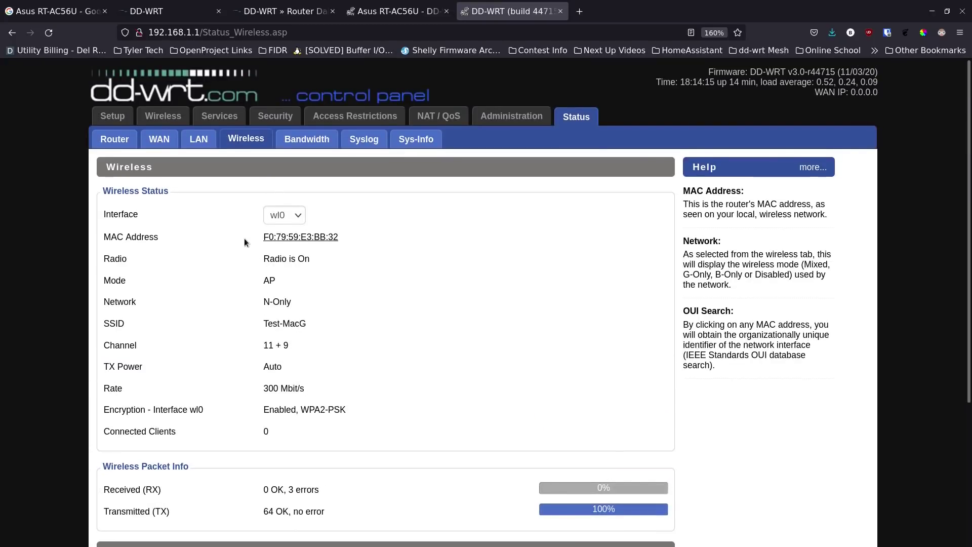
- Scroll through the live LAN bandwidth graphs, then view the Syslog page (Syslogd not enabled)
click(326, 145)
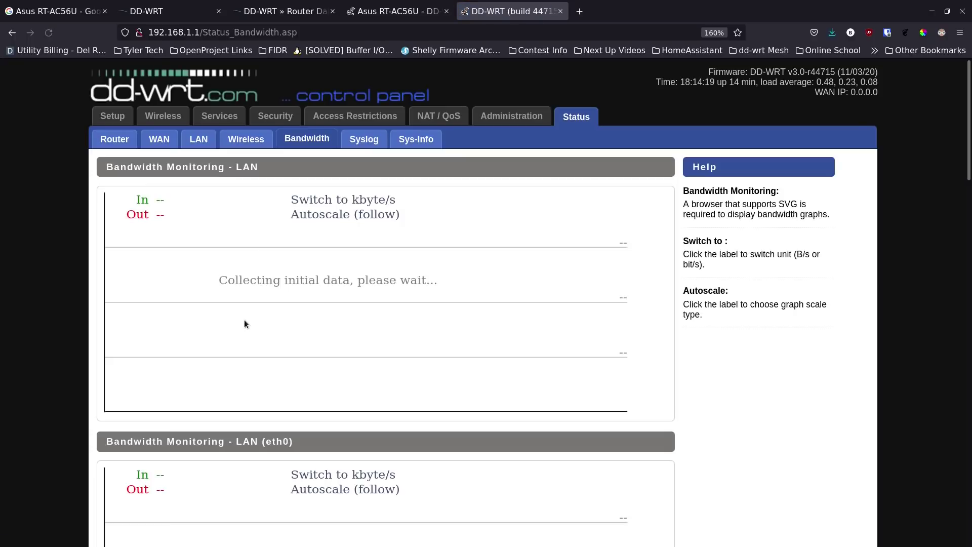
scroll(244, 324, down, 3)
scroll(244, 325, up, 3)
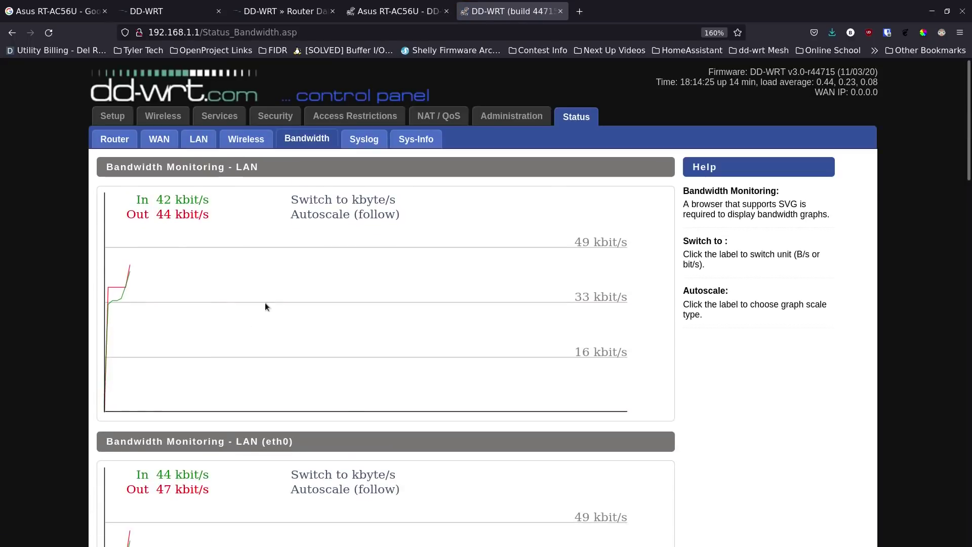
scroll(261, 296, down, 2)
scroll(260, 293, up, 2)
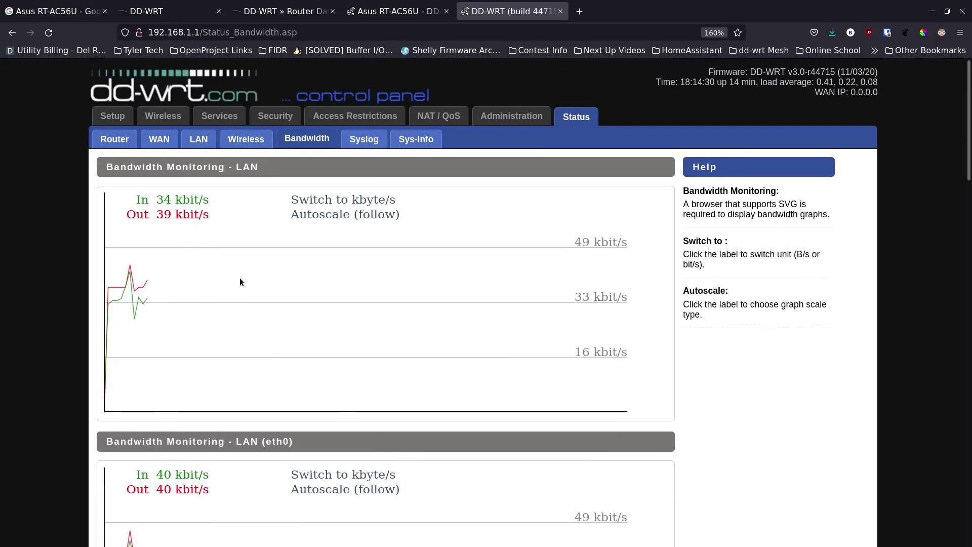
scroll(243, 299, down, 5)
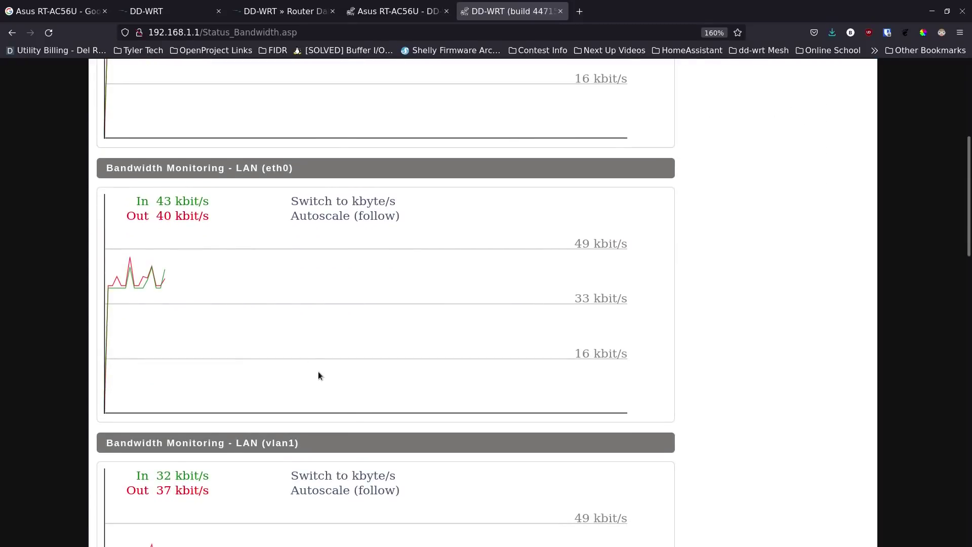
scroll(318, 376, up, 5)
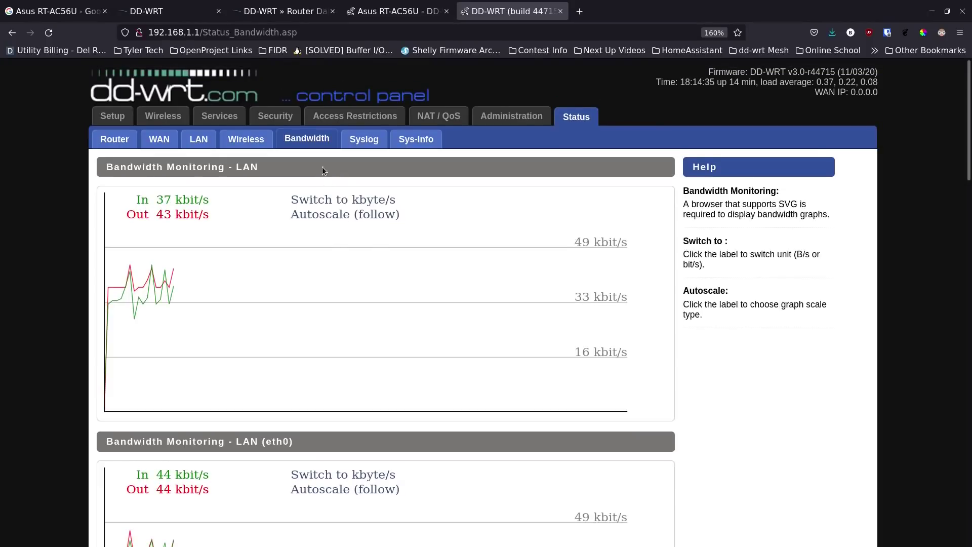
click(363, 146)
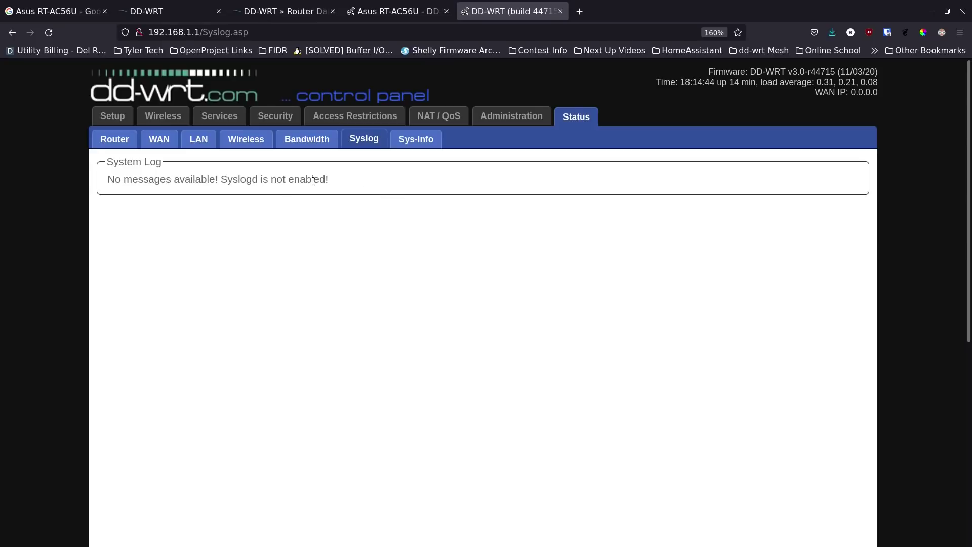
- Browse the Sys-Info page: router details, services, memory, no wireless clients, one DHCP client
click(420, 146)
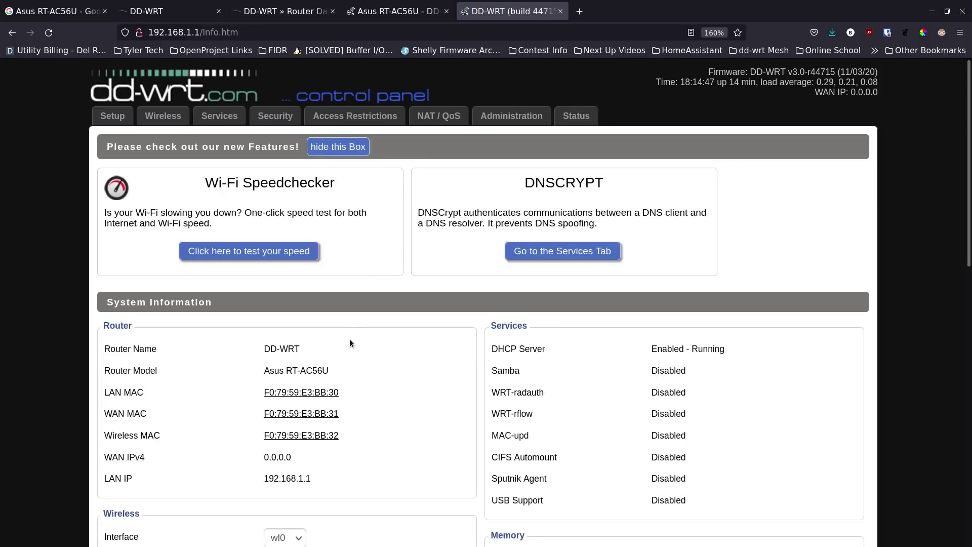
click(338, 148)
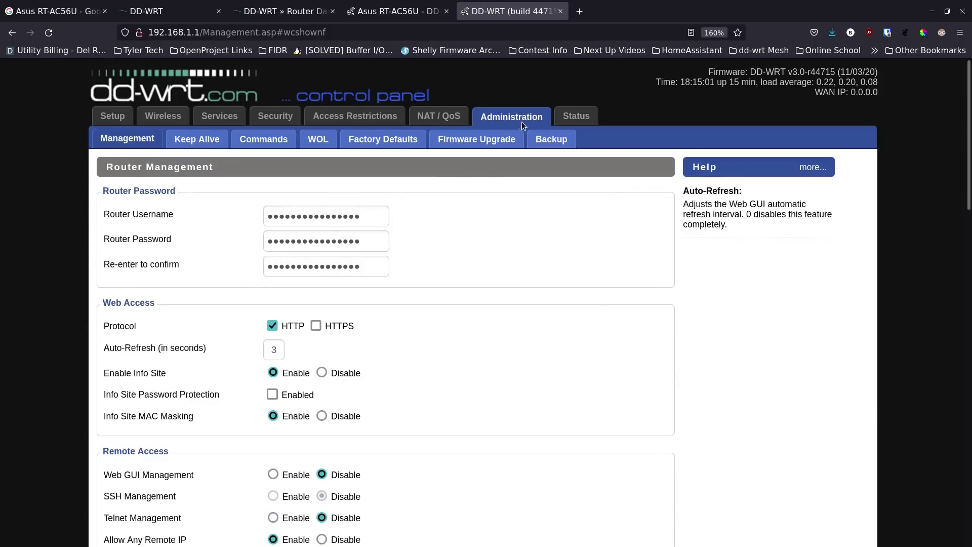
click(576, 116)
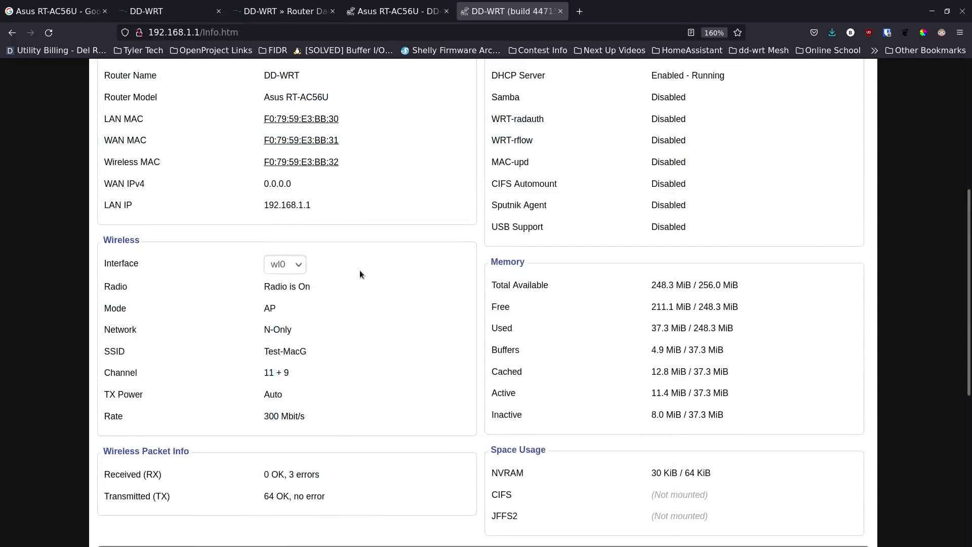
scroll(359, 275, down, 8)
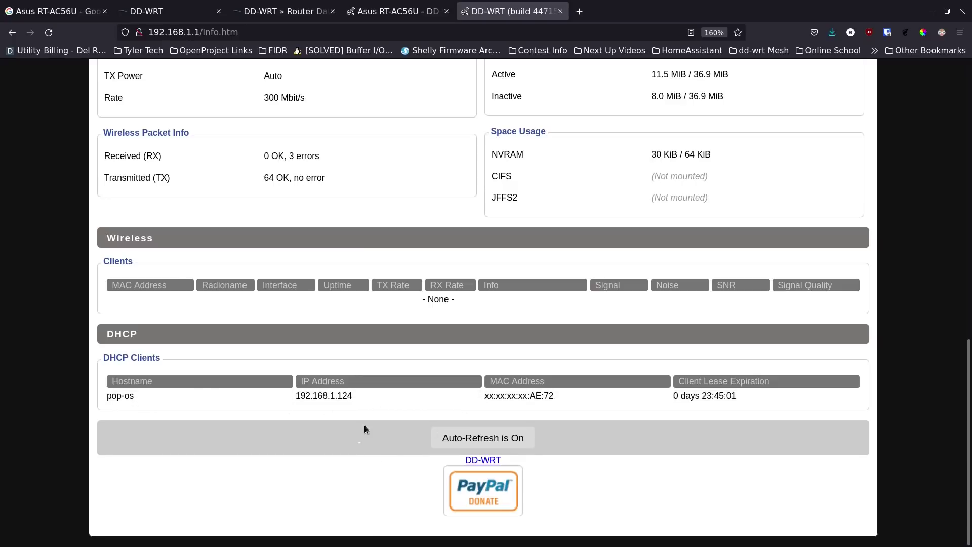
scroll(364, 430, up, 10)
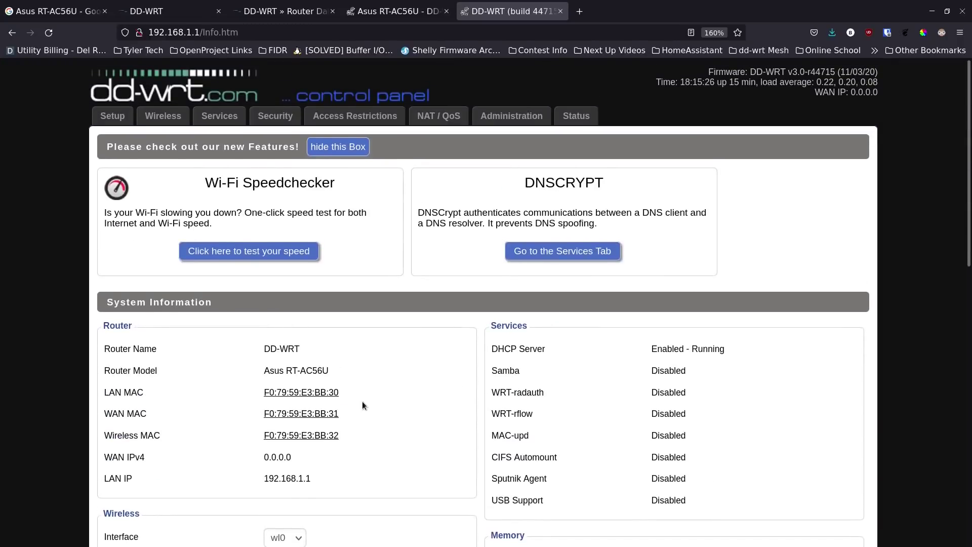
scroll(362, 402, down, 10)
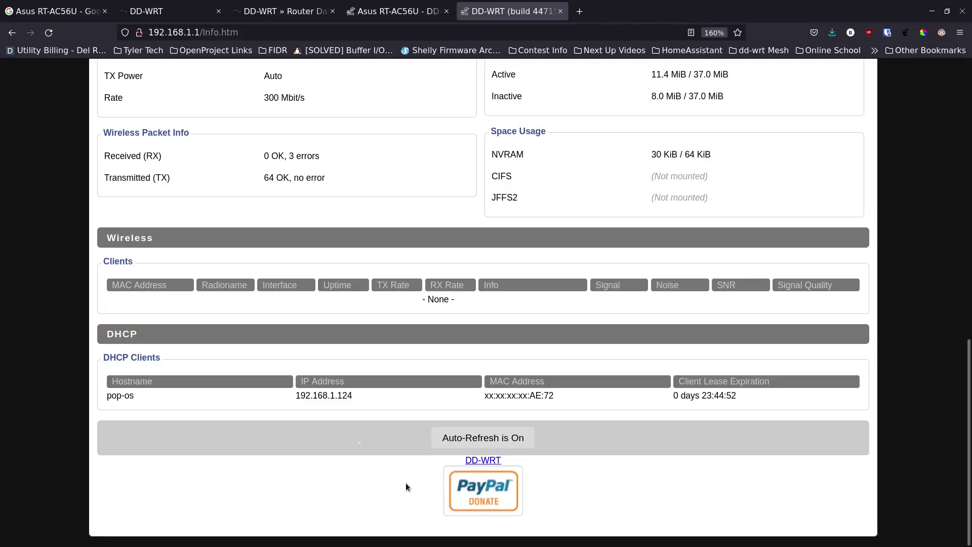
scroll(375, 393, up, 10)
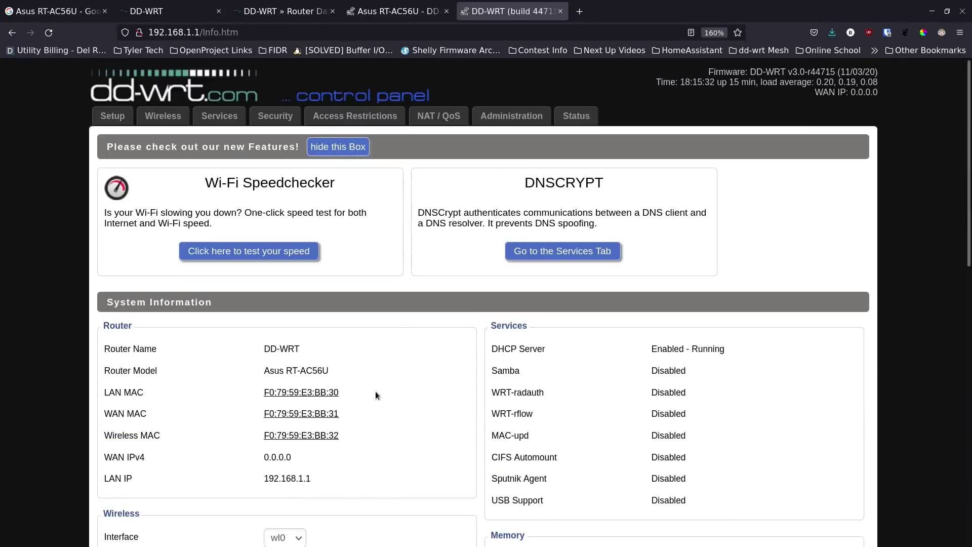